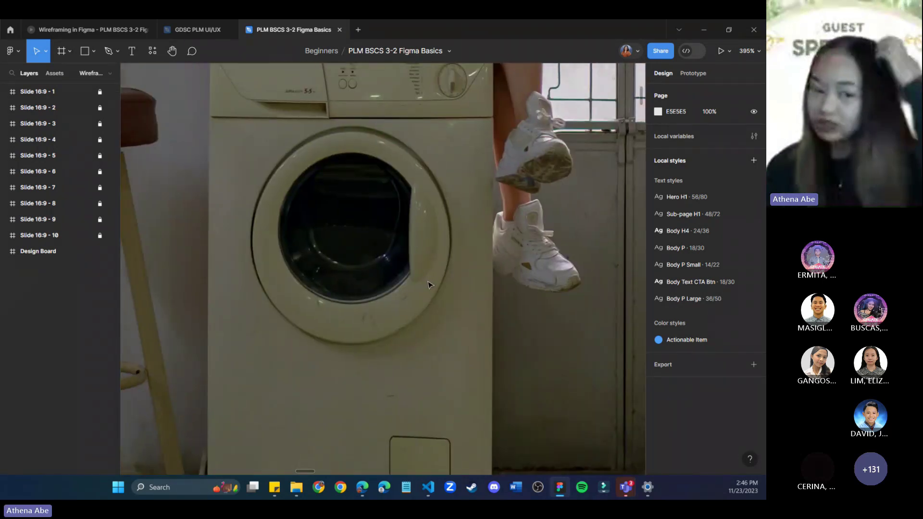
Examine the front-loading washing machine in the middle photo of the "Let's design a washing machine" slide.
{"action": "scroll", "coordinate": [417, 323], "scroll_direction": "down", "scroll_amount": 1}
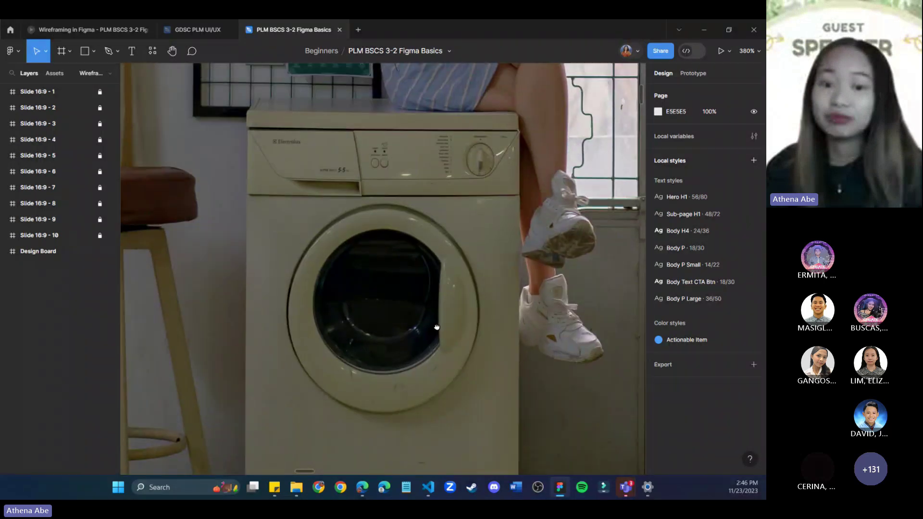
{"action": "scroll", "coordinate": [436, 278], "scroll_direction": "down", "scroll_amount": 1}
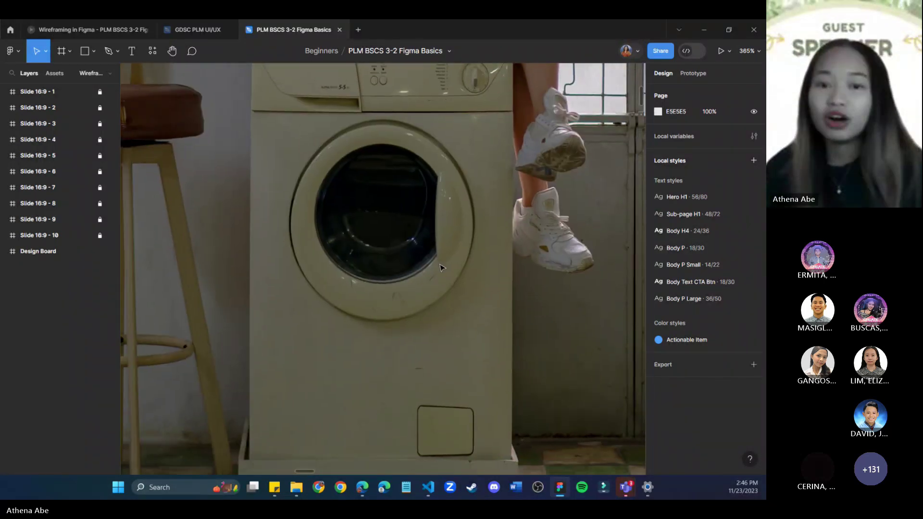
{"action": "scroll", "coordinate": [420, 258], "scroll_direction": "down", "scroll_amount": 2}
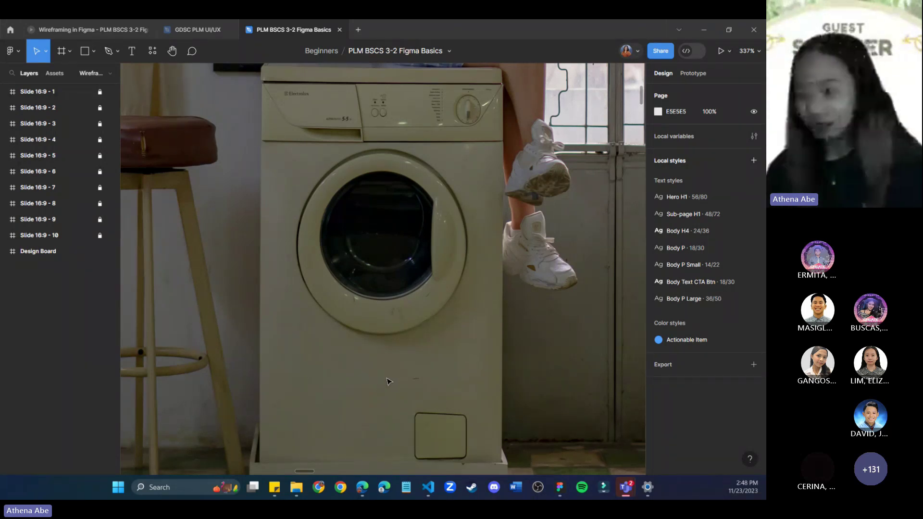
{"action": "scroll", "coordinate": [387, 382], "scroll_direction": "up", "scroll_amount": 3}
{"action": "scroll", "coordinate": [385, 383], "scroll_direction": "down", "scroll_amount": 4}
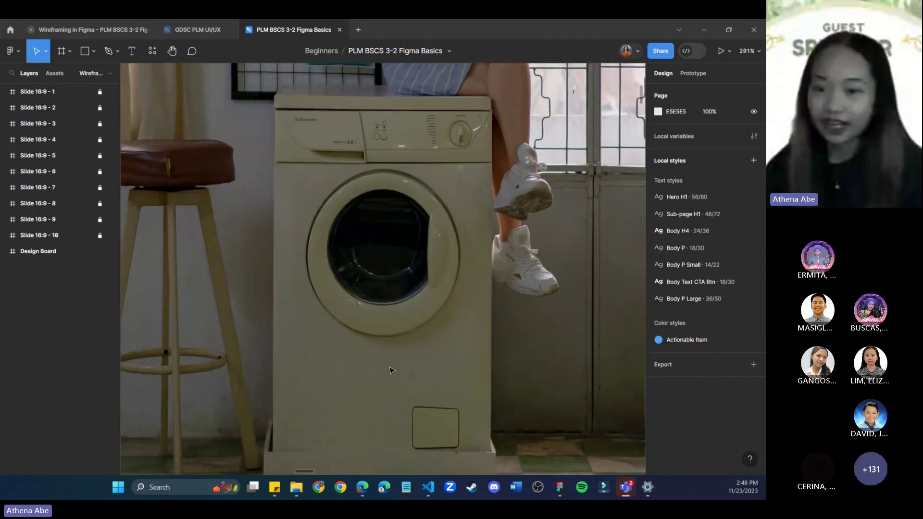
{"action": "scroll", "coordinate": [391, 369], "scroll_direction": "down", "scroll_amount": 1}
{"action": "scroll", "coordinate": [391, 369], "scroll_direction": "up", "scroll_amount": 3}
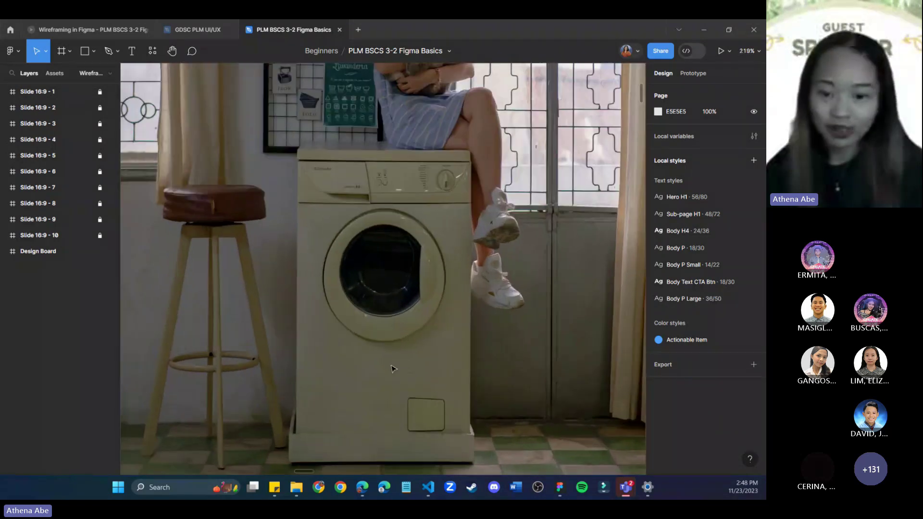
{"action": "scroll", "coordinate": [392, 370], "scroll_direction": "down", "scroll_amount": 2}
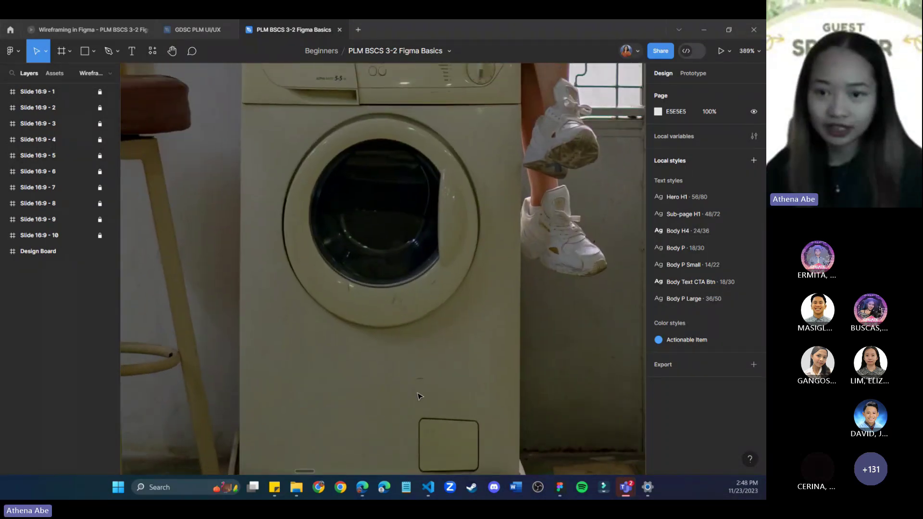
{"action": "scroll", "coordinate": [421, 392], "scroll_direction": "down", "scroll_amount": 6}
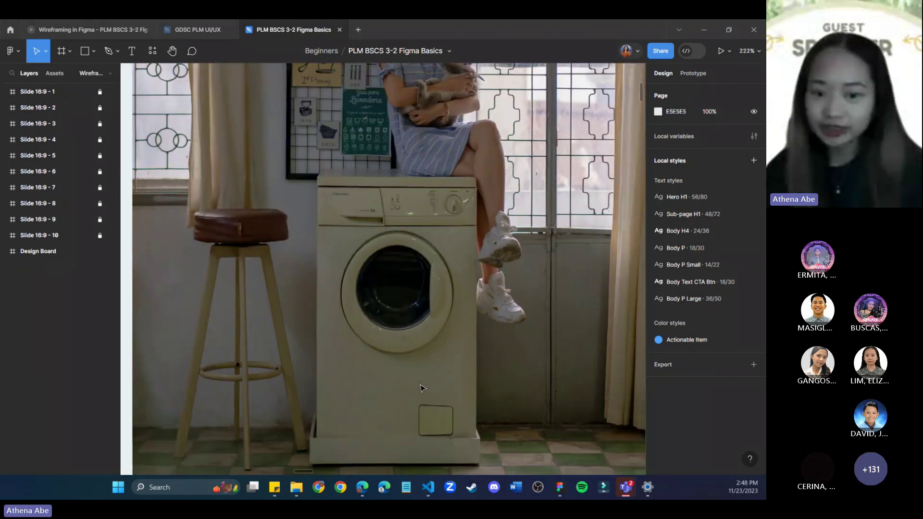
{"action": "scroll", "coordinate": [421, 392], "scroll_direction": "down", "scroll_amount": 3}
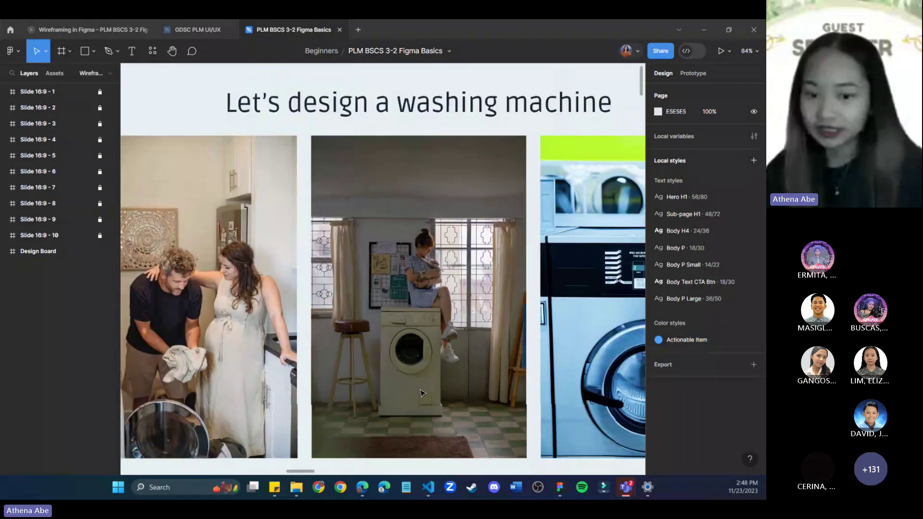
{"action": "scroll", "coordinate": [421, 392], "scroll_direction": "down", "scroll_amount": 2}
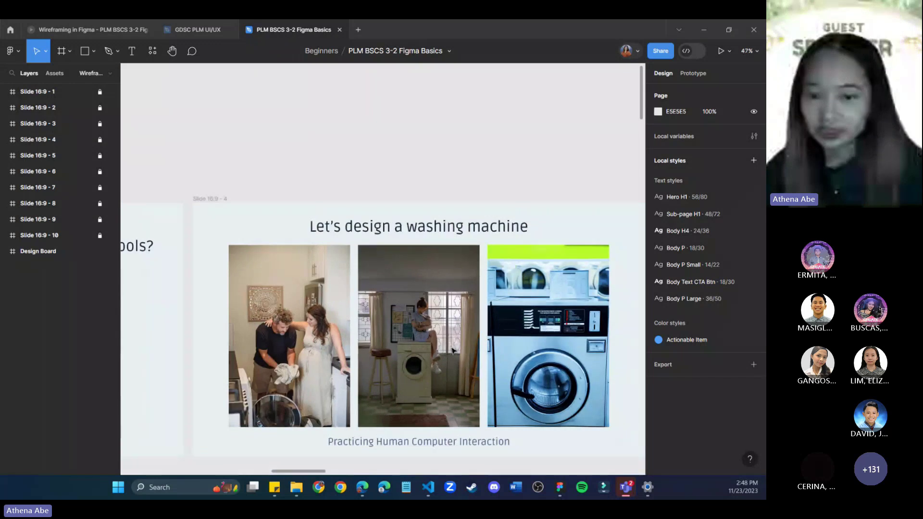
Inspect the door, handle and control panel of the coin-operated washing machine in the slide's third photo.
{"action": "left_click_drag", "start_coordinate": [505, 164], "coordinate": [377, 130]}
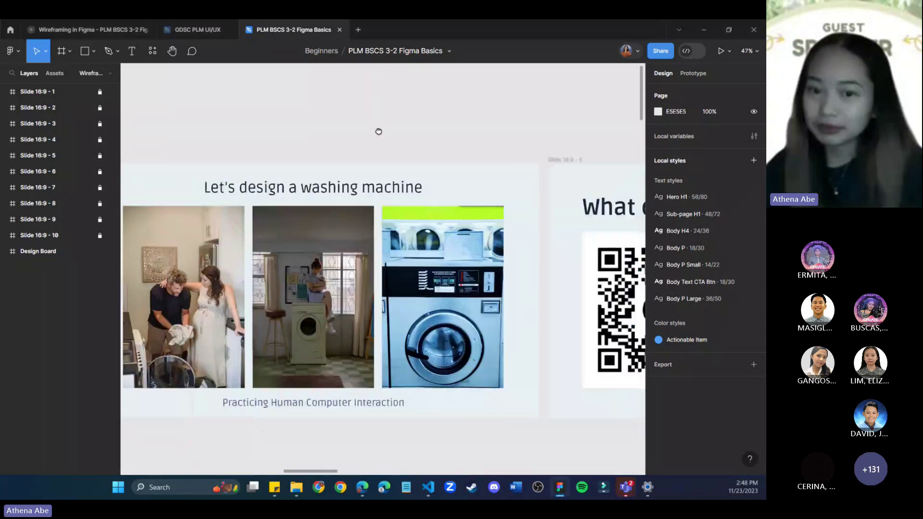
{"action": "scroll", "coordinate": [432, 358], "scroll_direction": "up", "scroll_amount": 1}
{"action": "scroll", "coordinate": [431, 358], "scroll_direction": "up", "scroll_amount": 5}
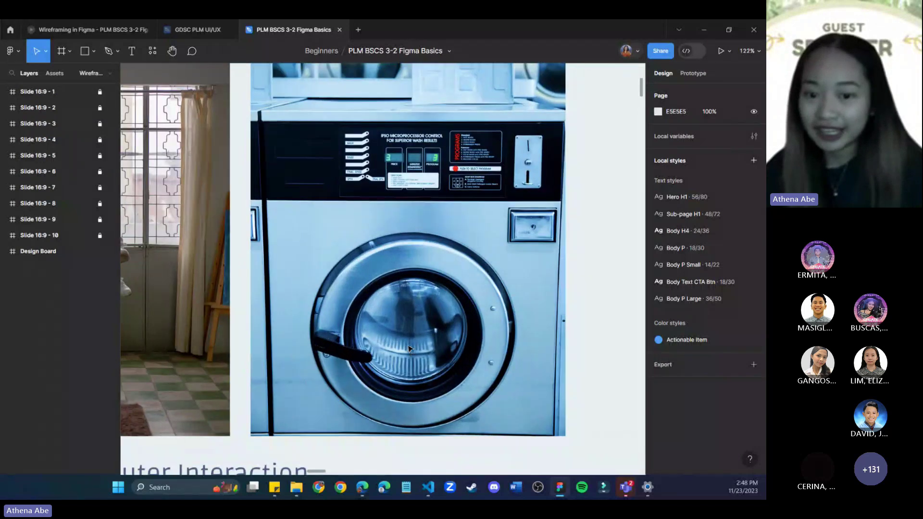
{"action": "left_click_drag", "start_coordinate": [401, 242], "coordinate": [380, 279]}
{"action": "scroll", "coordinate": [375, 378], "scroll_direction": "up", "scroll_amount": 3}
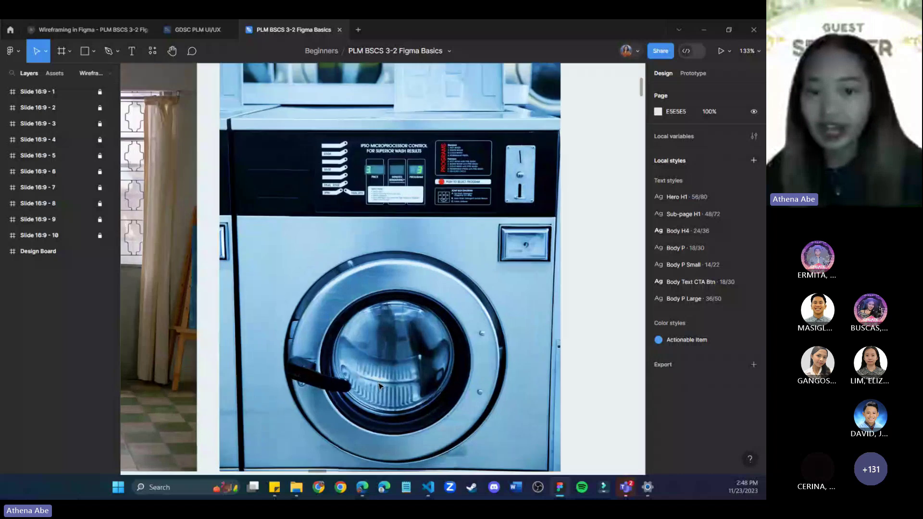
{"action": "scroll", "coordinate": [374, 378], "scroll_direction": "up", "scroll_amount": 1}
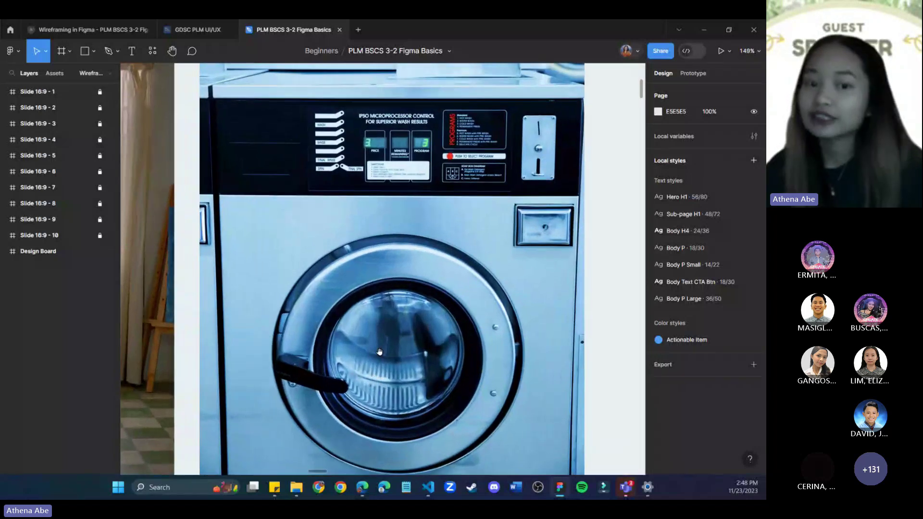
{"action": "left_click_drag", "start_coordinate": [375, 358], "coordinate": [380, 334]}
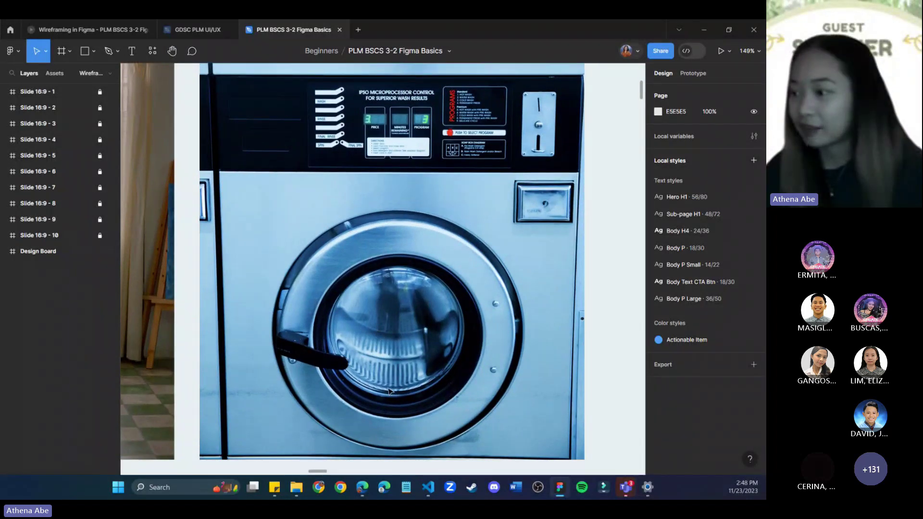
{"action": "scroll", "coordinate": [387, 398], "scroll_direction": "up", "scroll_amount": 1}
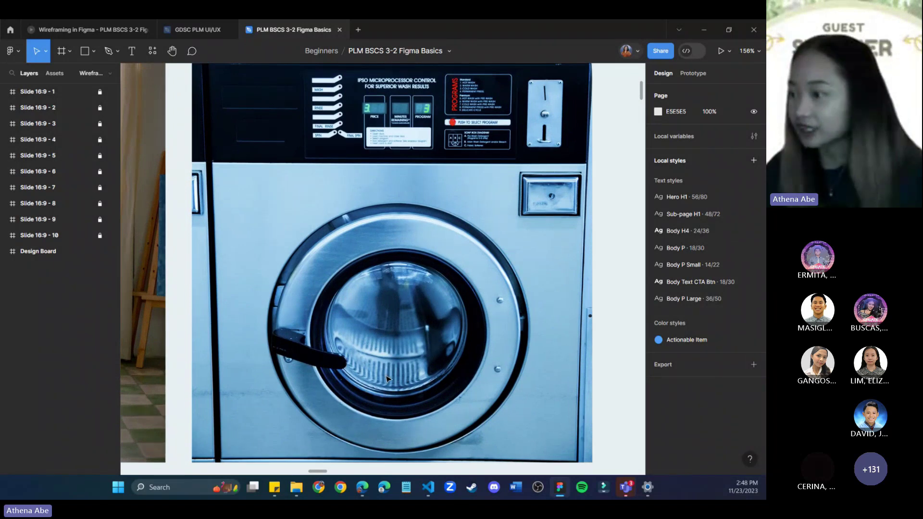
{"action": "scroll", "coordinate": [386, 379], "scroll_direction": "down", "scroll_amount": 6}
{"action": "scroll", "coordinate": [386, 378], "scroll_direction": "up", "scroll_amount": 6}
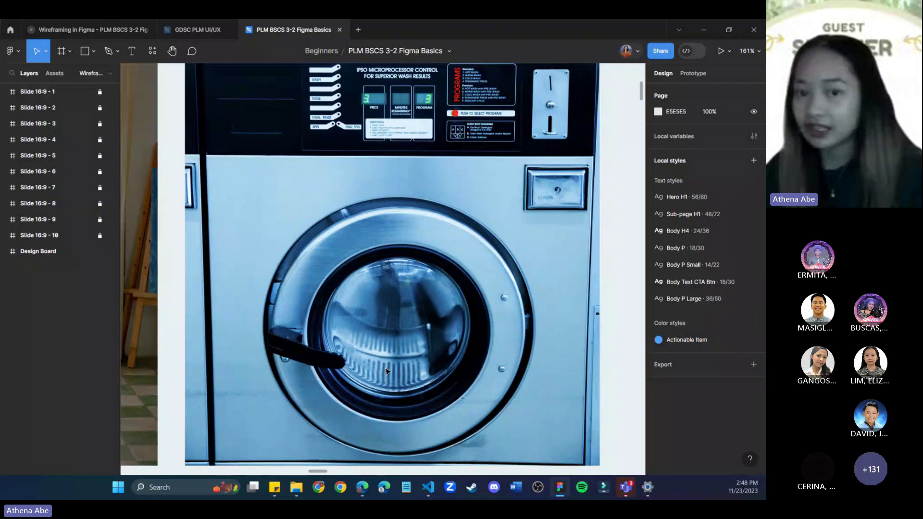
{"action": "scroll", "coordinate": [404, 296], "scroll_direction": "up", "scroll_amount": 1}
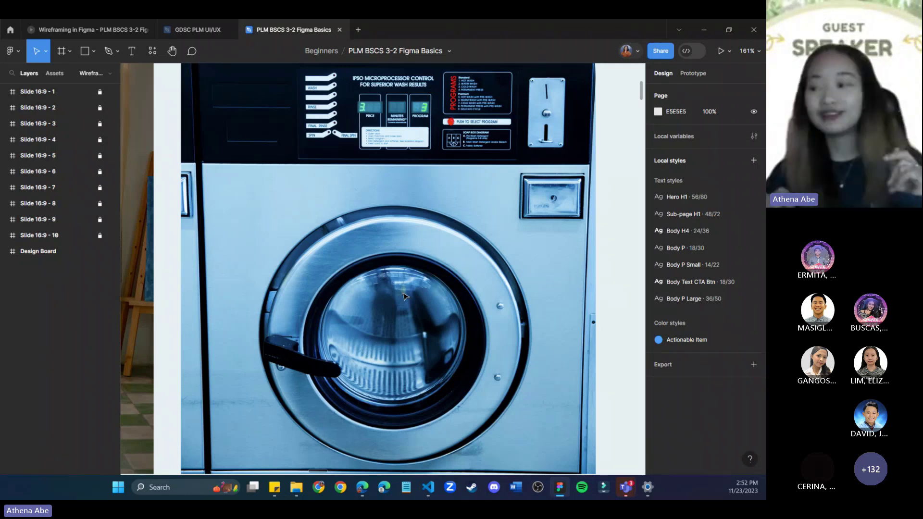
{"action": "scroll", "coordinate": [429, 407], "scroll_direction": "up", "scroll_amount": 5}
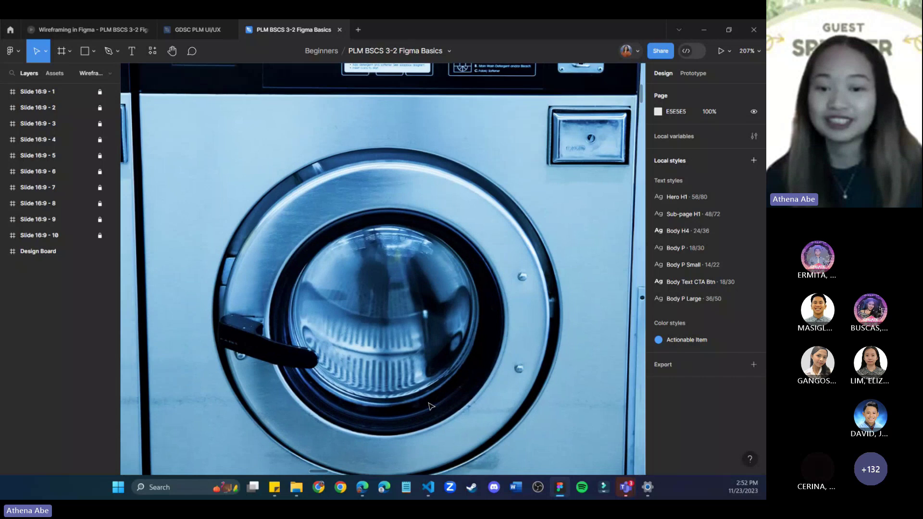
{"action": "scroll", "coordinate": [429, 406], "scroll_direction": "down", "scroll_amount": 3}
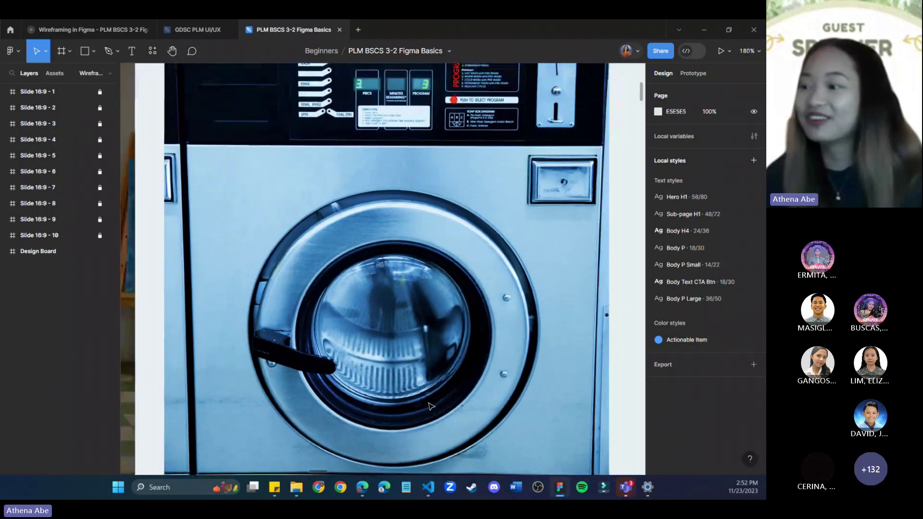
{"action": "scroll", "coordinate": [429, 406], "scroll_direction": "up", "scroll_amount": 2}
{"action": "scroll", "coordinate": [430, 406], "scroll_direction": "down", "scroll_amount": 5}
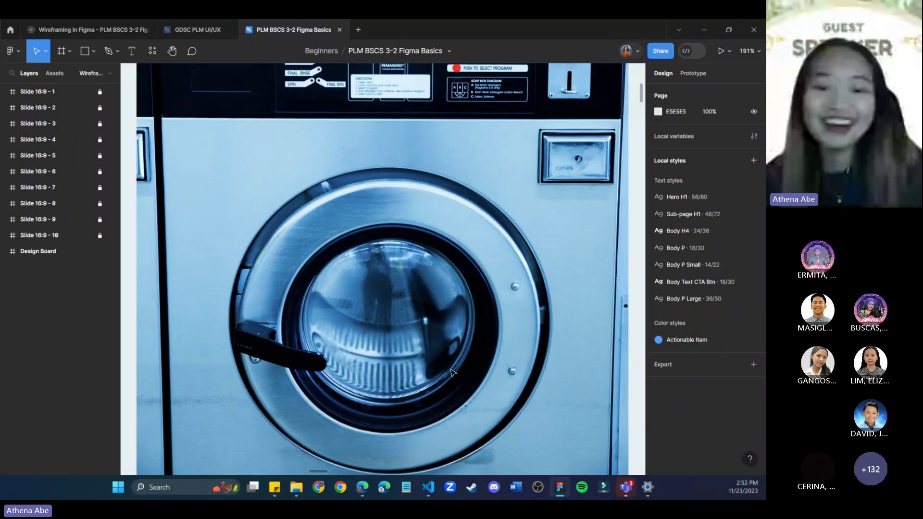
{"action": "scroll", "coordinate": [450, 360], "scroll_direction": "down", "scroll_amount": 1}
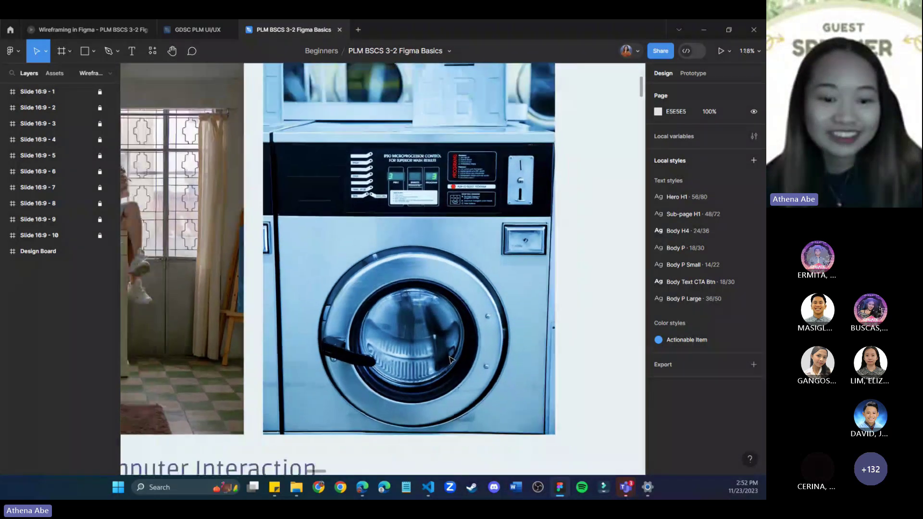
Review the washing machine slide as a whole together with the neighbouring slides in the presentation row.
{"action": "scroll", "coordinate": [451, 360], "scroll_direction": "down", "scroll_amount": 5}
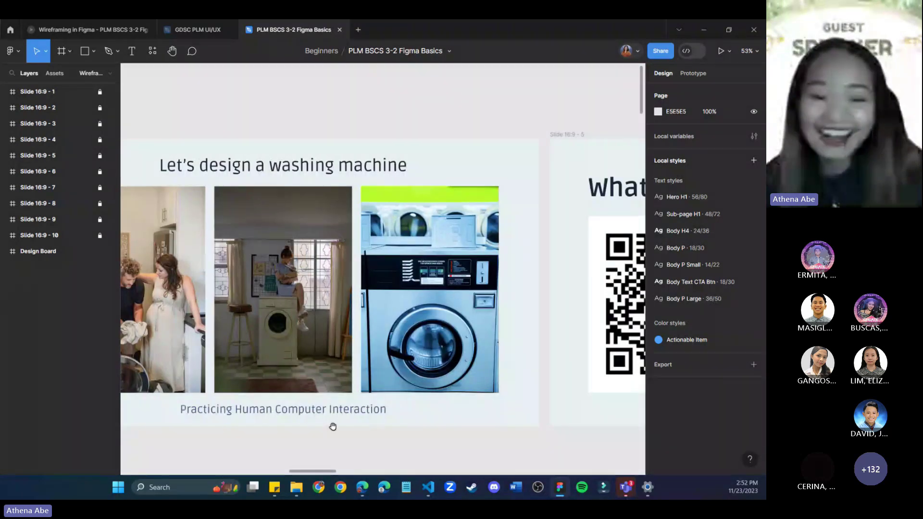
{"action": "scroll", "coordinate": [439, 415], "scroll_direction": "up", "scroll_amount": 1}
{"action": "scroll", "coordinate": [441, 415], "scroll_direction": "down", "scroll_amount": 3}
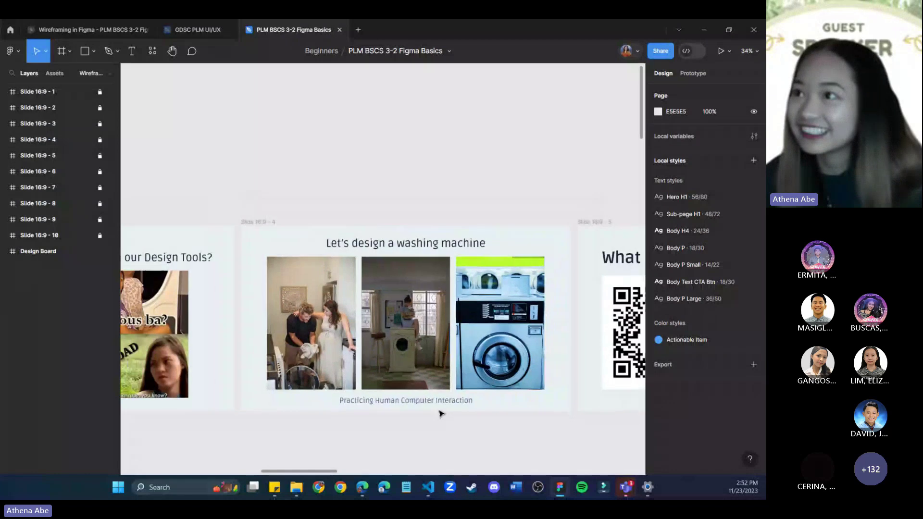
{"action": "left_click_drag", "start_coordinate": [393, 422], "coordinate": [455, 368]}
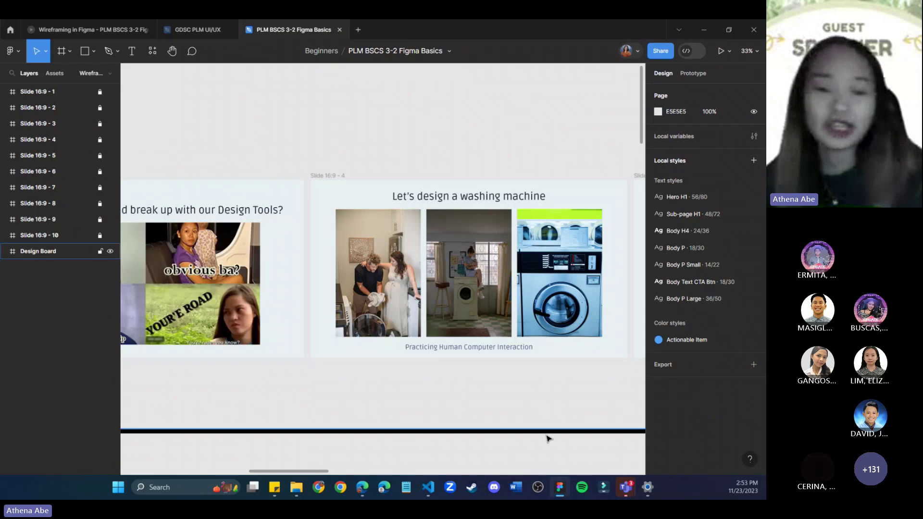
{"action": "scroll", "coordinate": [489, 405], "scroll_direction": "down", "scroll_amount": 2}
{"action": "scroll", "coordinate": [489, 405], "scroll_direction": "down", "scroll_amount": 3}
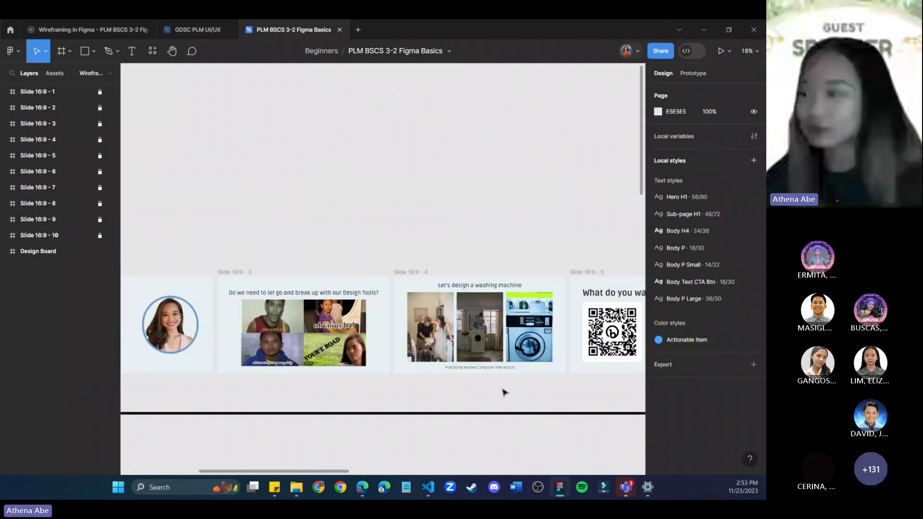
{"action": "left_click_drag", "start_coordinate": [410, 405], "coordinate": [487, 222]}
{"action": "scroll", "coordinate": [487, 222], "scroll_direction": "down", "scroll_amount": 1}
{"action": "scroll", "coordinate": [488, 214], "scroll_direction": "left", "scroll_amount": 6}
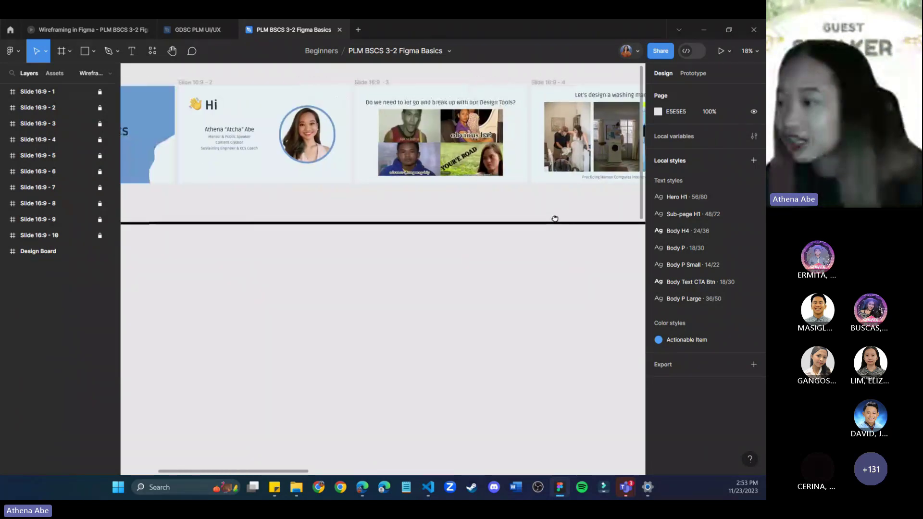
Look over the Design Board frame below the slides, covering its extent and the slide row above it.
{"action": "scroll", "coordinate": [570, 274], "scroll_direction": "down", "scroll_amount": 3}
{"action": "scroll", "coordinate": [570, 274], "scroll_direction": "right", "scroll_amount": 2}
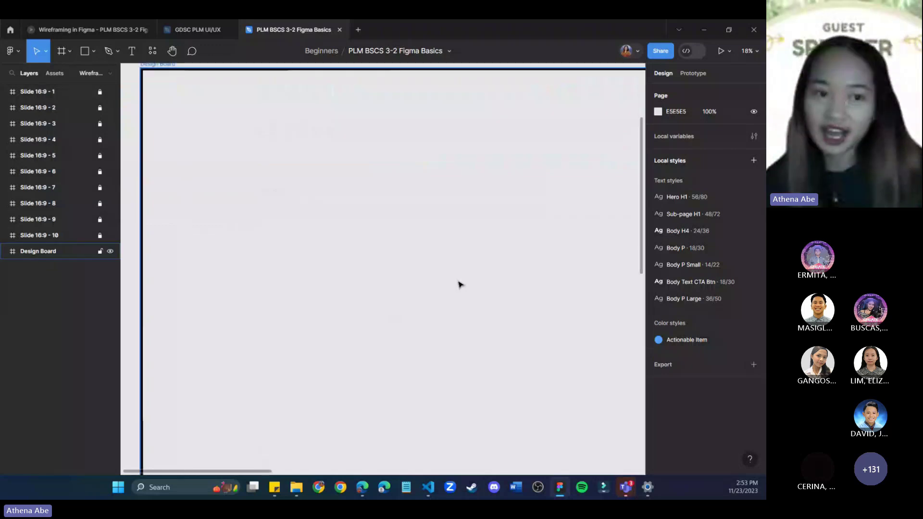
{"action": "left_click_drag", "start_coordinate": [490, 280], "coordinate": [472, 286]}
{"action": "scroll", "coordinate": [473, 287], "scroll_direction": "down", "scroll_amount": 2}
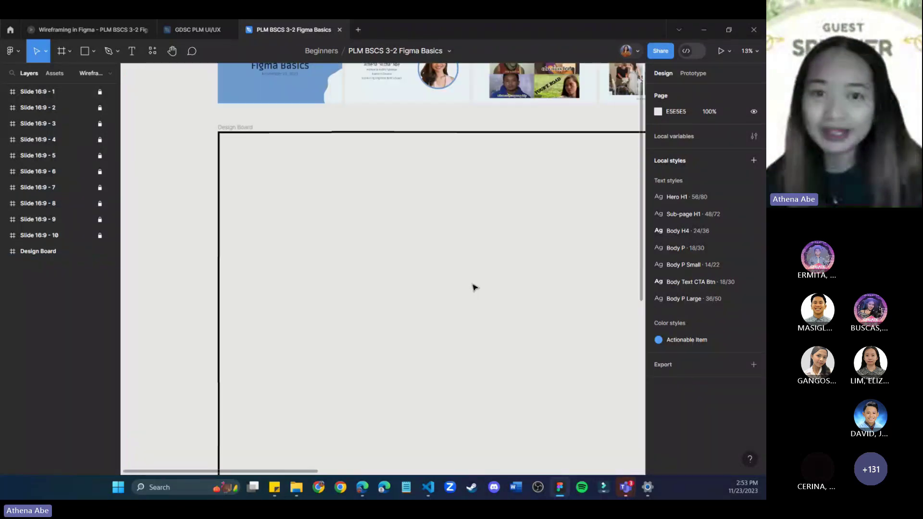
{"action": "scroll", "coordinate": [473, 287], "scroll_direction": "down", "scroll_amount": 1}
{"action": "left_click_drag", "start_coordinate": [462, 291], "coordinate": [371, 228]}
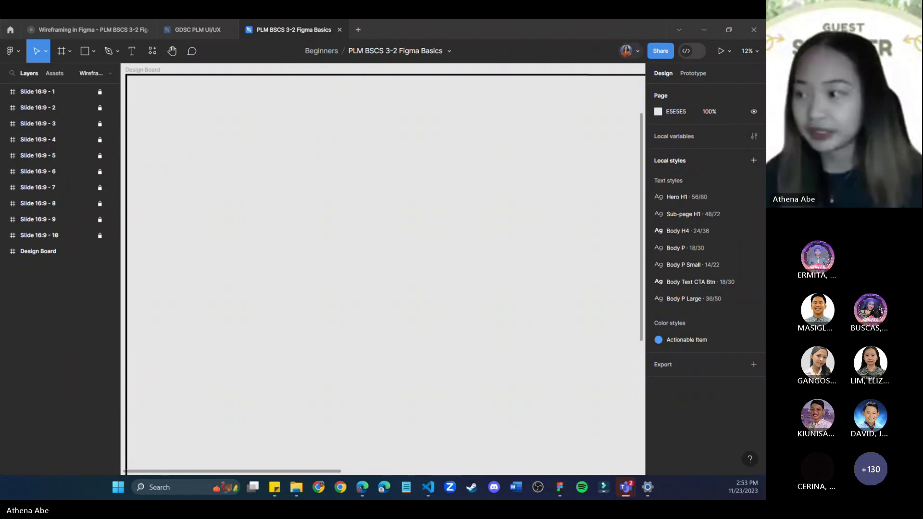
{"action": "left_click", "coordinate": [422, 423]}
{"action": "scroll", "coordinate": [425, 426], "scroll_direction": "down", "scroll_amount": 2}
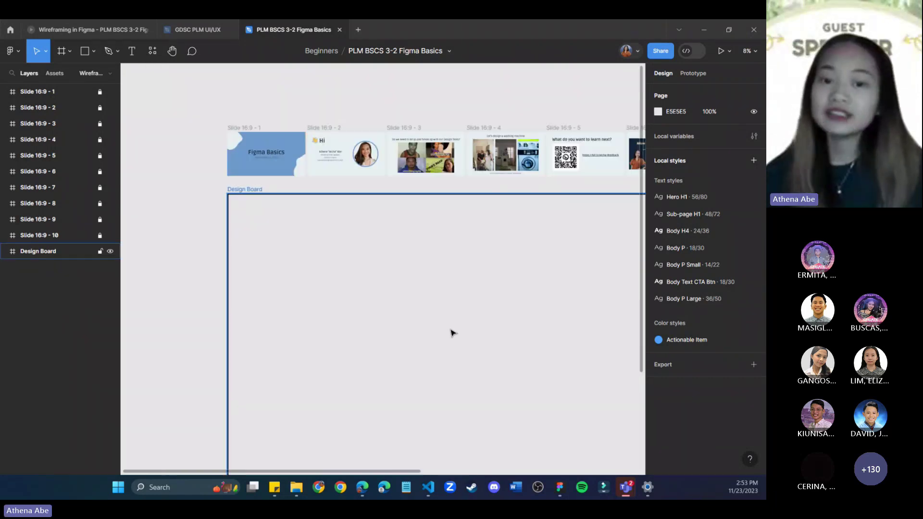
{"action": "key", "text": "Escape"}
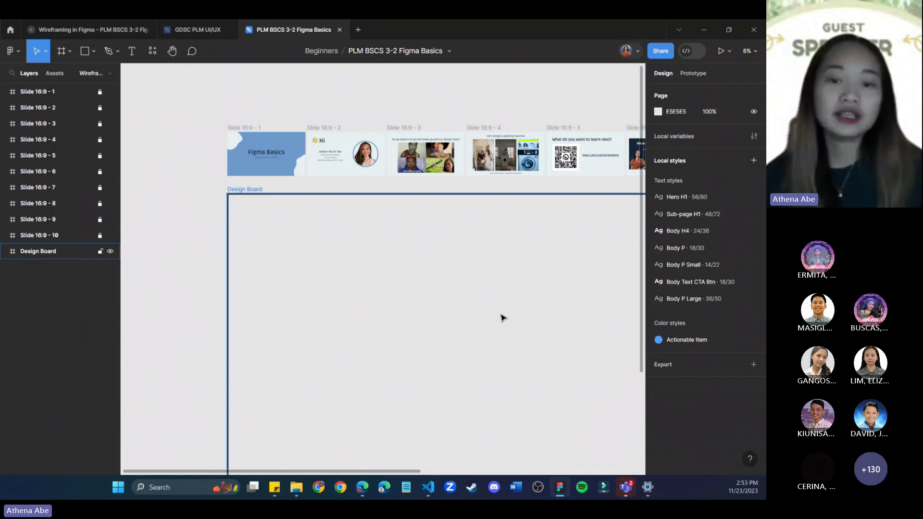
{"action": "left_click_drag", "start_coordinate": [417, 264], "coordinate": [265, 200]}
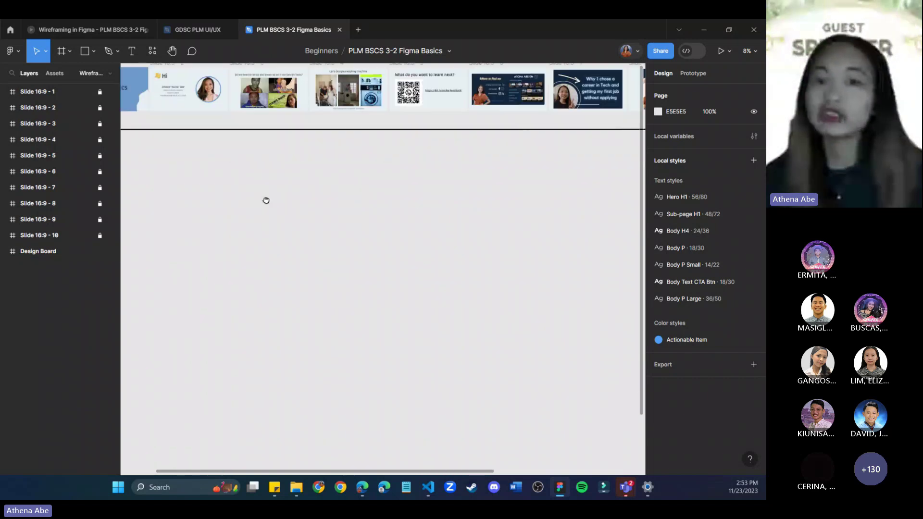
{"action": "scroll", "coordinate": [414, 380], "scroll_direction": "down", "scroll_amount": 1}
{"action": "left_click", "coordinate": [414, 369]}
{"action": "scroll", "coordinate": [428, 332], "scroll_direction": "up", "scroll_amount": 1}
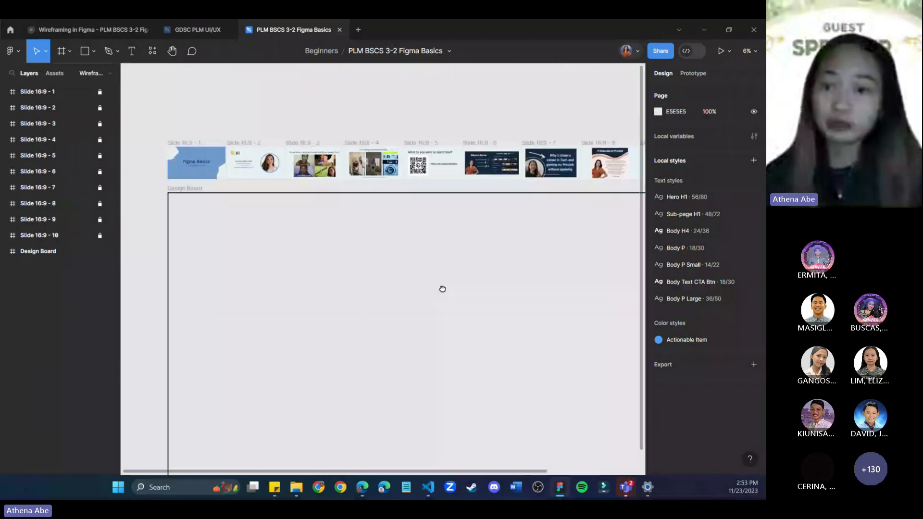
{"action": "scroll", "coordinate": [418, 251], "scroll_direction": "down", "scroll_amount": 2}
{"action": "scroll", "coordinate": [412, 282], "scroll_direction": "down", "scroll_amount": 1}
{"action": "scroll", "coordinate": [417, 286], "scroll_direction": "up", "scroll_amount": 1}
{"action": "key", "text": "Escape"}
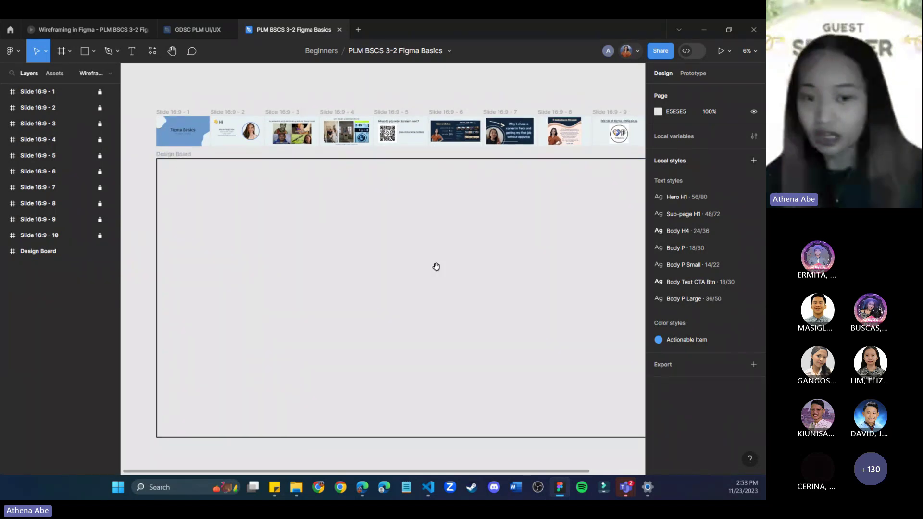
{"action": "left_click_drag", "start_coordinate": [436, 266], "coordinate": [410, 263]}
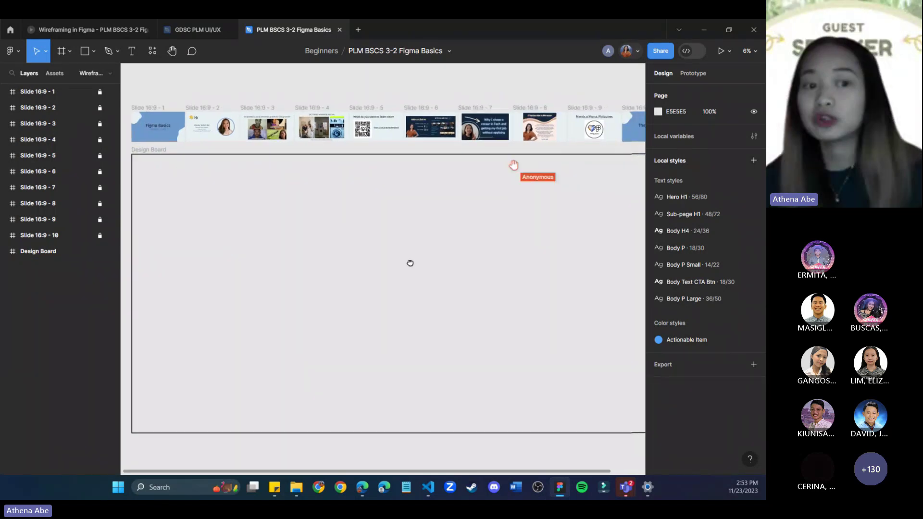
Frame the full extent of the Design Board together with the complete row of ten slides above it.
{"action": "scroll", "coordinate": [410, 263], "scroll_direction": "down", "scroll_amount": 1}
{"action": "left_click_drag", "start_coordinate": [468, 268], "coordinate": [445, 268]}
{"action": "scroll", "coordinate": [445, 268], "scroll_direction": "up", "scroll_amount": 1}
{"action": "left_click", "coordinate": [438, 282]}
{"action": "scroll", "coordinate": [414, 291], "scroll_direction": "left", "scroll_amount": 1}
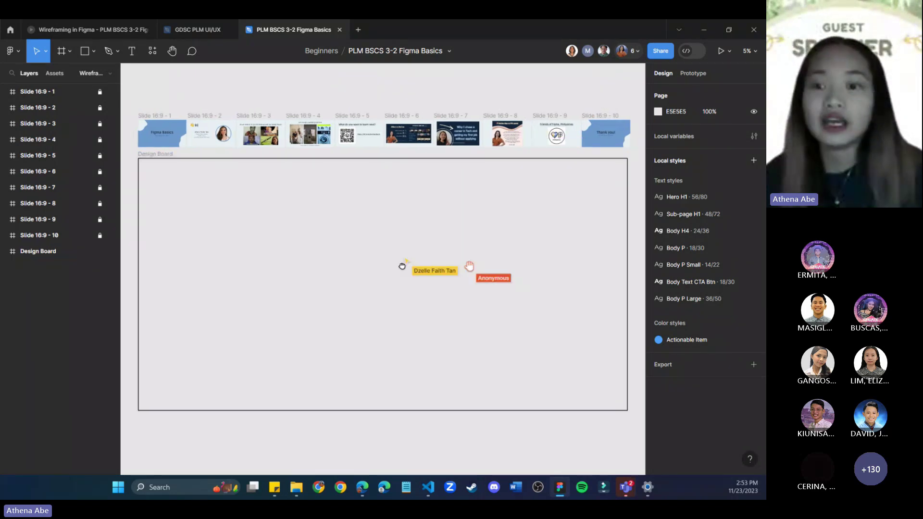
{"action": "scroll", "coordinate": [401, 283], "scroll_direction": "up", "scroll_amount": 1}
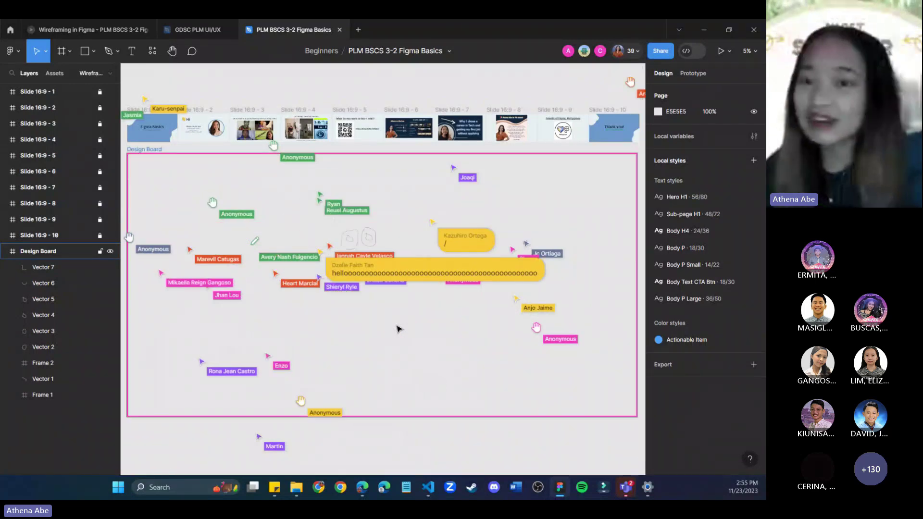
Turn on Dev Mode for the PLM BSCS 3-2 Figma Basics file and return to the regular design mode.
{"action": "left_click", "coordinate": [702, 54]}
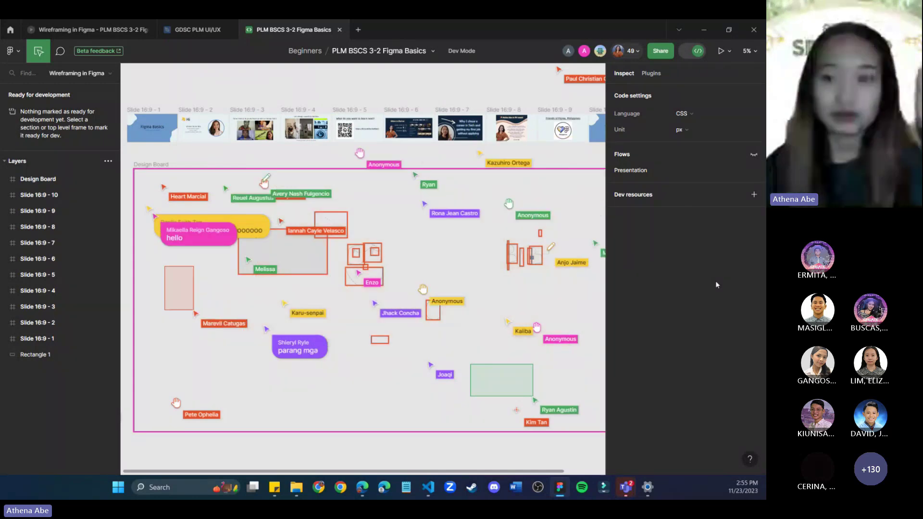
{"action": "left_click", "coordinate": [686, 52]}
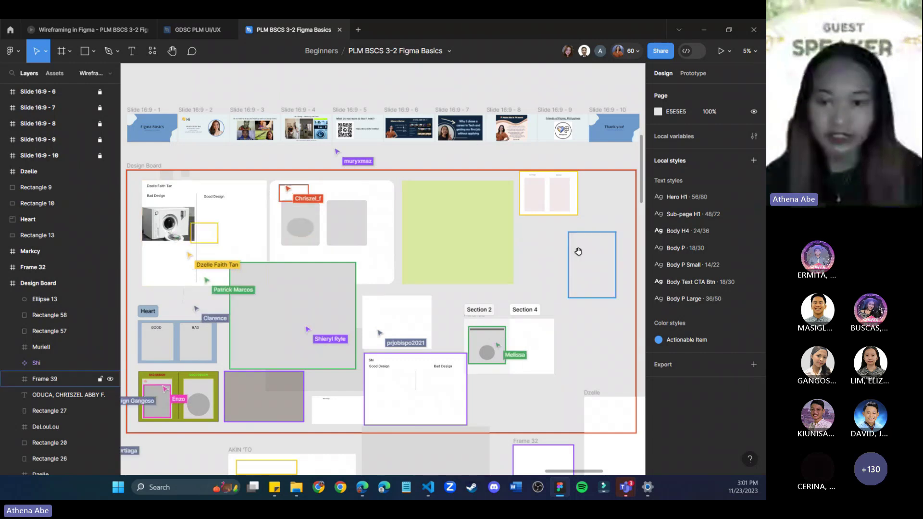
Look over the participants' good and bad washing machine designs on the Design Board and in the frames around it.
{"action": "scroll", "coordinate": [578, 251], "scroll_direction": "down", "scroll_amount": 3}
{"action": "scroll", "coordinate": [579, 252], "scroll_direction": "right", "scroll_amount": 3}
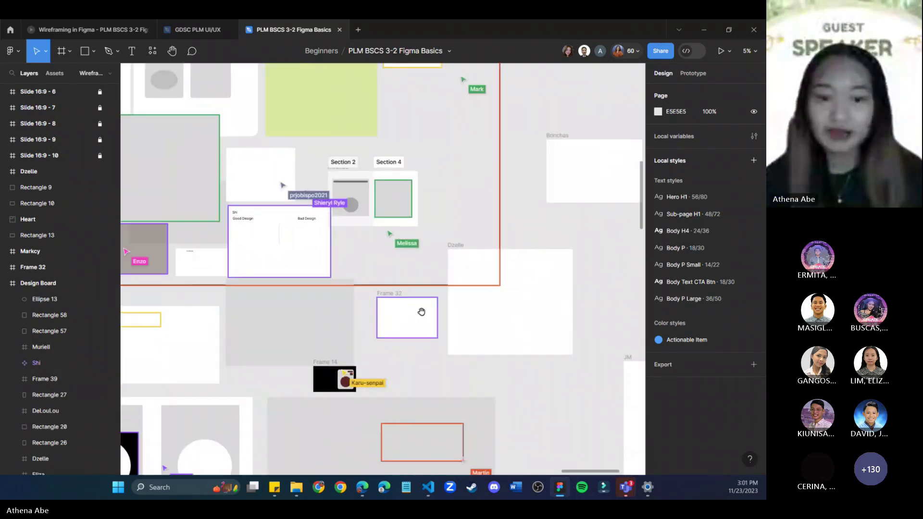
{"action": "scroll", "coordinate": [422, 312], "scroll_direction": "down", "scroll_amount": 10}
{"action": "scroll", "coordinate": [422, 312], "scroll_direction": "left", "scroll_amount": 3}
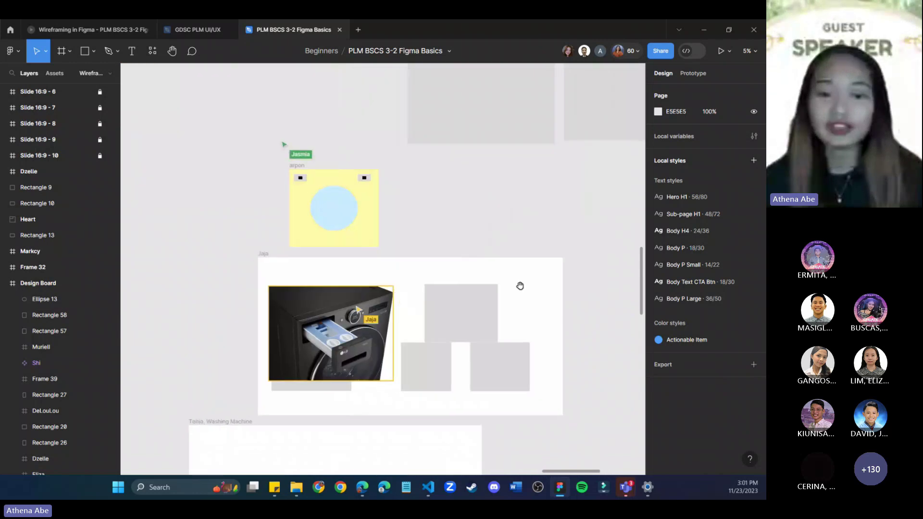
{"action": "scroll", "coordinate": [520, 286], "scroll_direction": "down", "scroll_amount": 5}
{"action": "scroll", "coordinate": [520, 286], "scroll_direction": "right", "scroll_amount": 3}
{"action": "scroll", "coordinate": [469, 338], "scroll_direction": "up", "scroll_amount": 10}
{"action": "scroll", "coordinate": [468, 338], "scroll_direction": "left", "scroll_amount": 5}
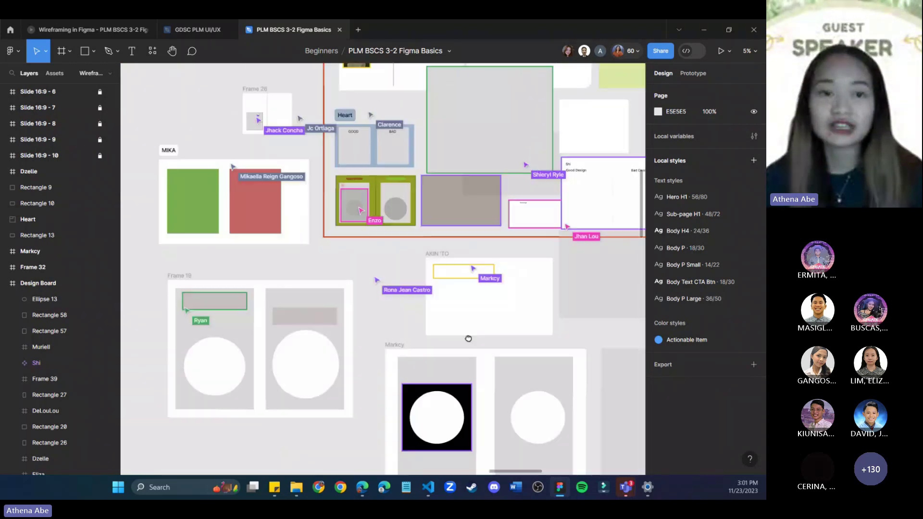
{"action": "scroll", "coordinate": [468, 338], "scroll_direction": "up", "scroll_amount": 7}
{"action": "scroll", "coordinate": [468, 338], "scroll_direction": "right", "scroll_amount": 5}
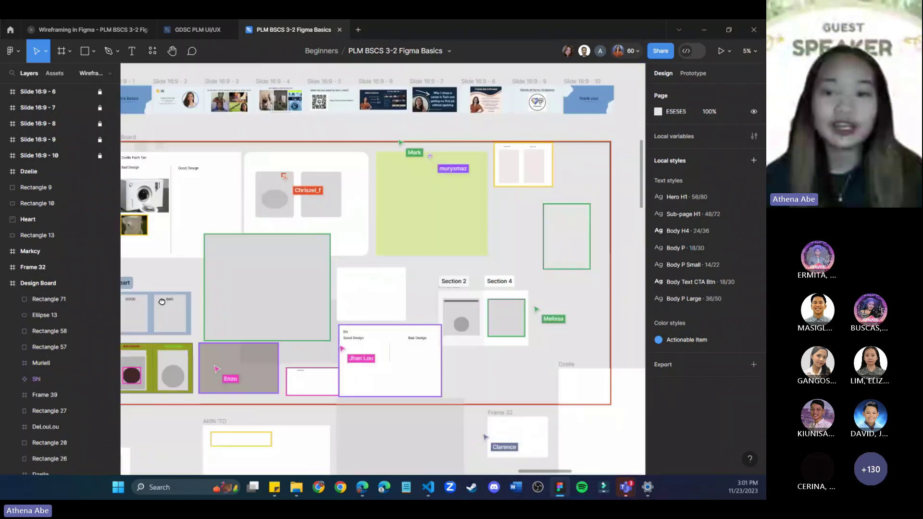
{"action": "left_click_drag", "start_coordinate": [161, 301], "coordinate": [189, 301]}
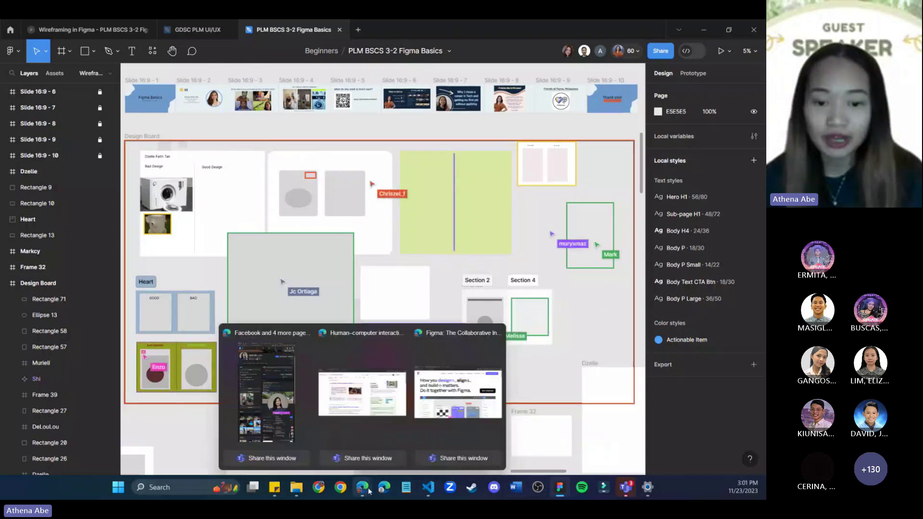
Switch to the browser window with the Figma website and open its Pricing page.
{"action": "left_click", "coordinate": [560, 486]}
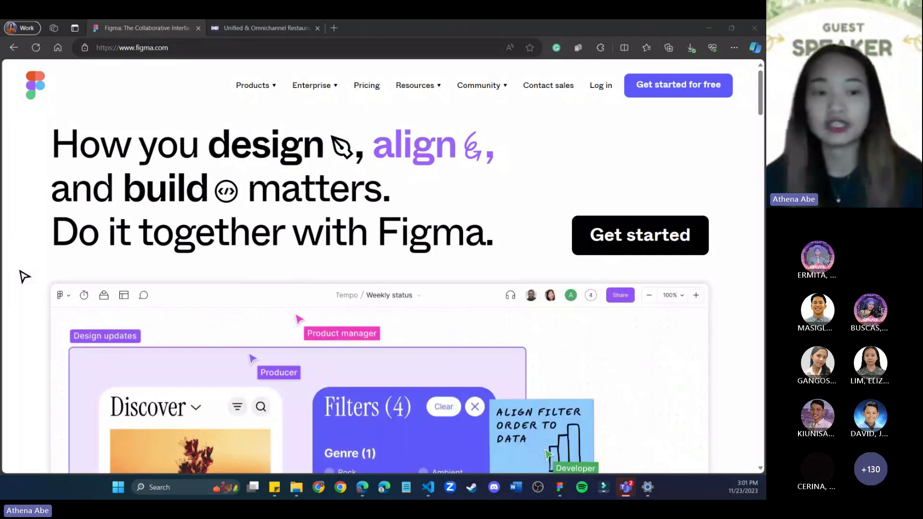
{"action": "scroll", "coordinate": [755, 98], "scroll_direction": "down", "scroll_amount": 1}
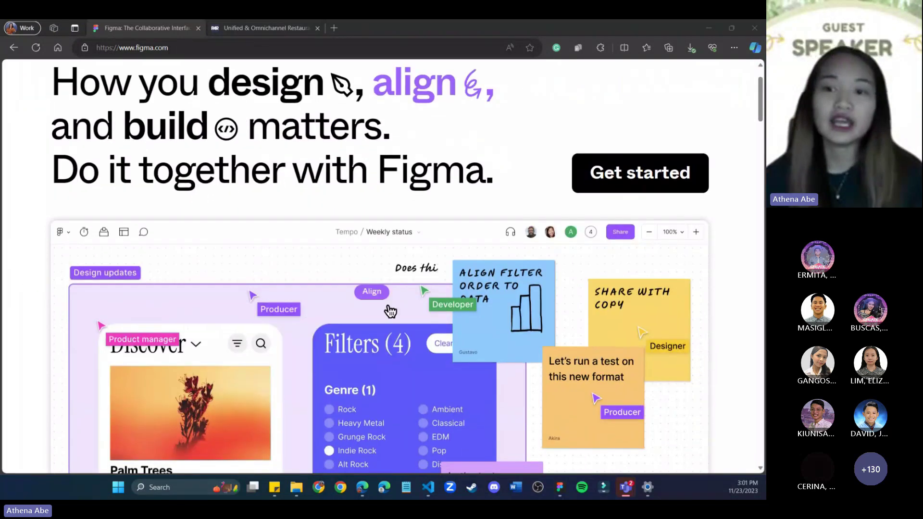
{"action": "scroll", "coordinate": [756, 98], "scroll_direction": "up", "scroll_amount": 1}
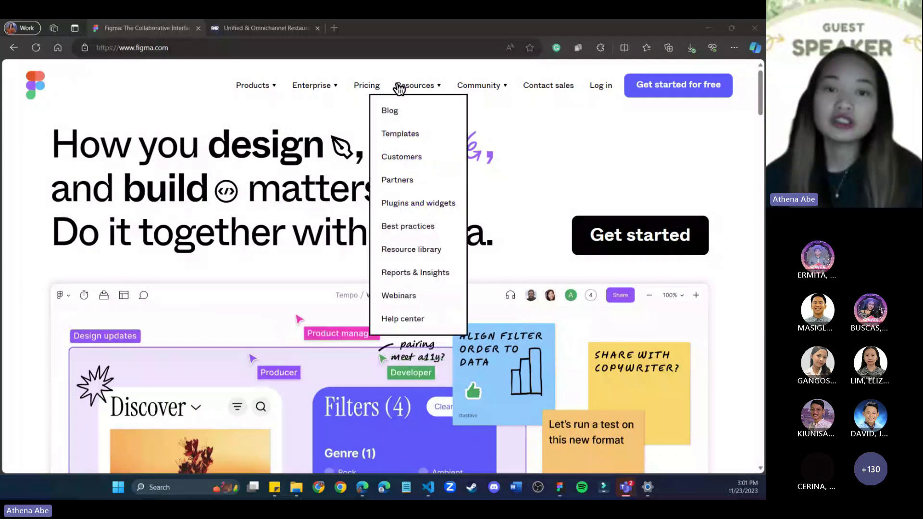
{"action": "left_click", "coordinate": [367, 87]}
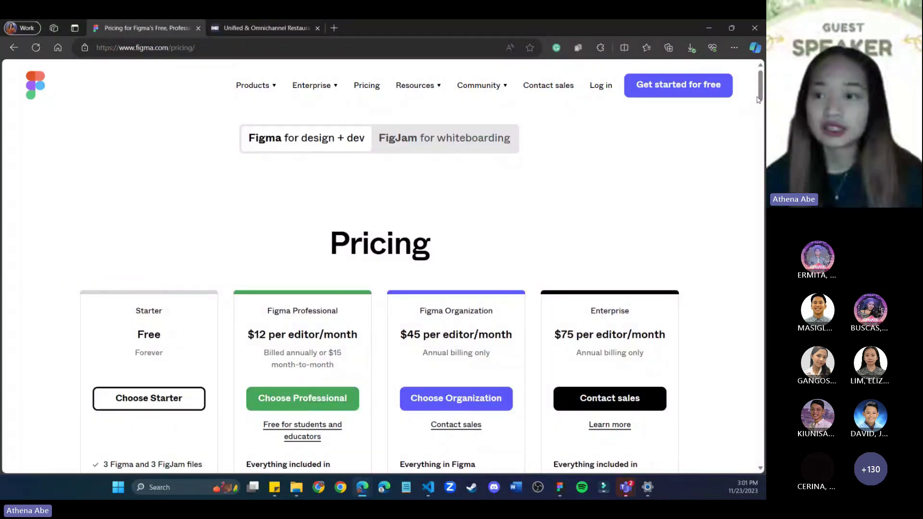
Compare the prices and features of the Starter, Professional, Organization and Enterprise plans, including the offer for students and educators.
{"action": "scroll", "coordinate": [760, 92], "scroll_direction": "down", "scroll_amount": 3}
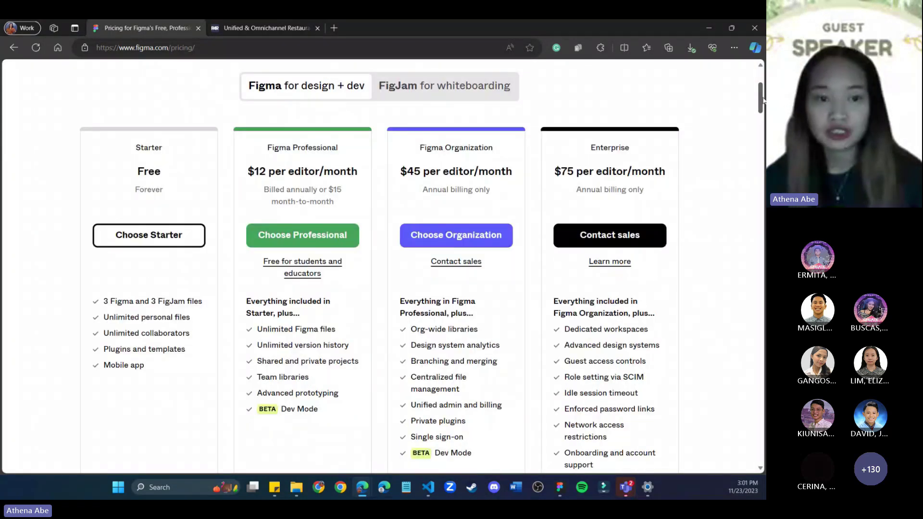
{"action": "left_click_drag", "start_coordinate": [762, 100], "coordinate": [760, 101]}
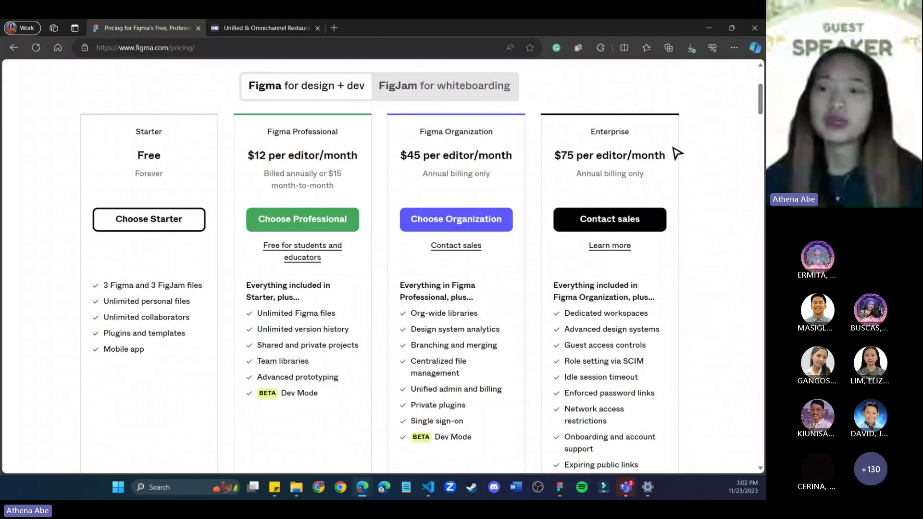
{"action": "scroll", "coordinate": [619, 408], "scroll_direction": "up", "scroll_amount": 2}
{"action": "scroll", "coordinate": [620, 407], "scroll_direction": "down", "scroll_amount": 2}
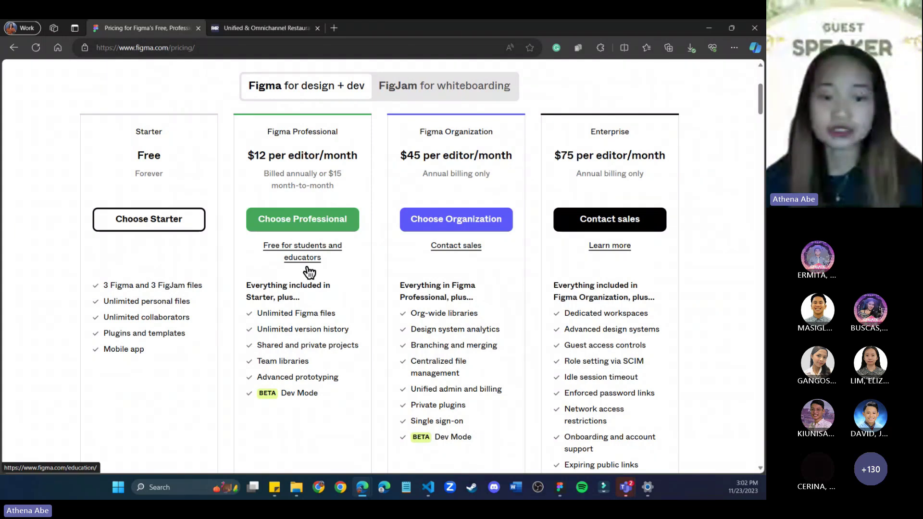
{"action": "scroll", "coordinate": [308, 293], "scroll_direction": "down", "scroll_amount": 2}
{"action": "scroll", "coordinate": [310, 293], "scroll_direction": "down", "scroll_amount": 1}
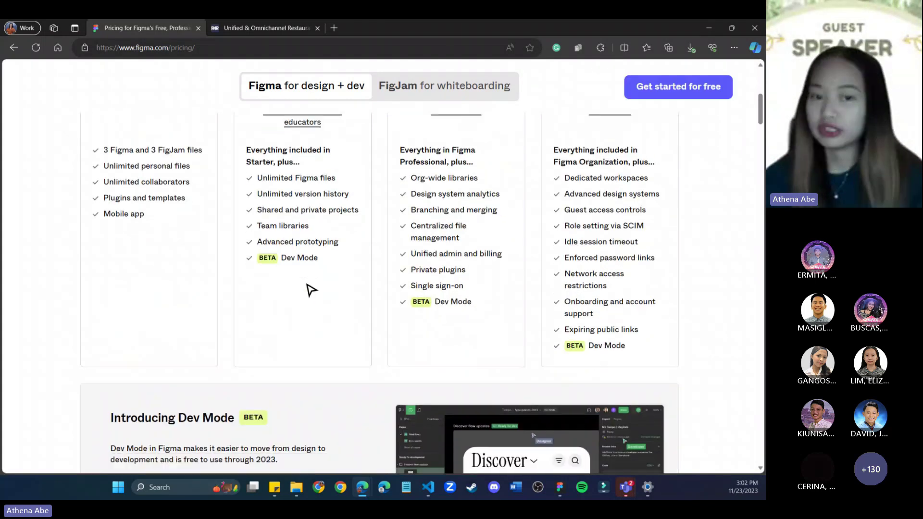
{"action": "scroll", "coordinate": [311, 288], "scroll_direction": "up", "scroll_amount": 3}
{"action": "scroll", "coordinate": [312, 288], "scroll_direction": "down", "scroll_amount": 2}
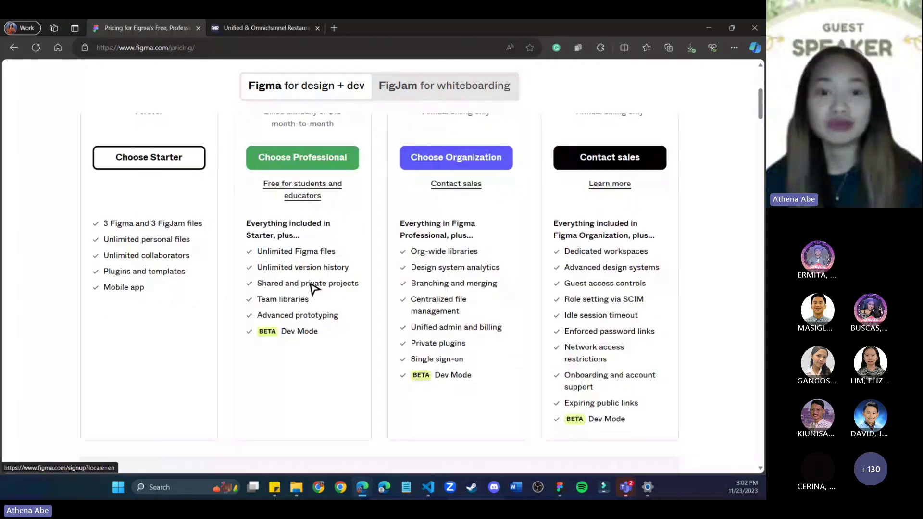
{"action": "scroll", "coordinate": [298, 310], "scroll_direction": "up", "scroll_amount": 1}
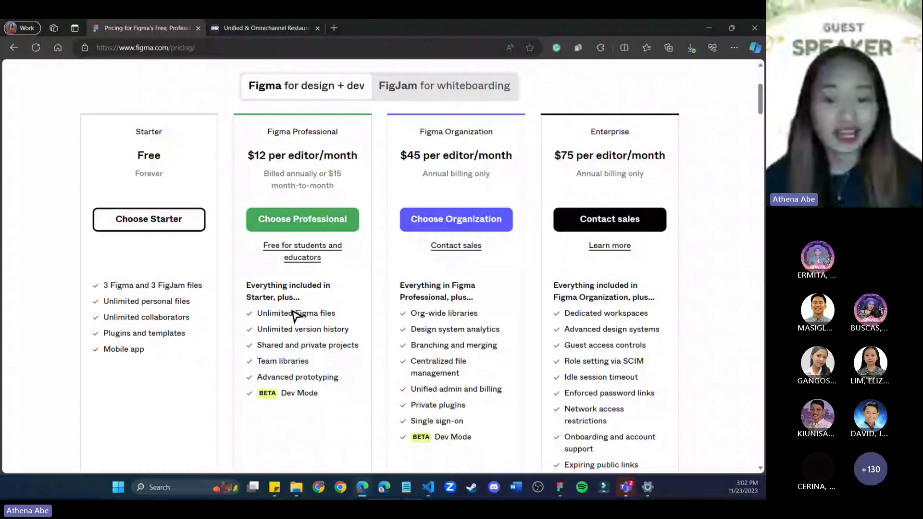
{"action": "scroll", "coordinate": [293, 318], "scroll_direction": "down", "scroll_amount": 1}
{"action": "scroll", "coordinate": [290, 322], "scroll_direction": "down", "scroll_amount": 1}
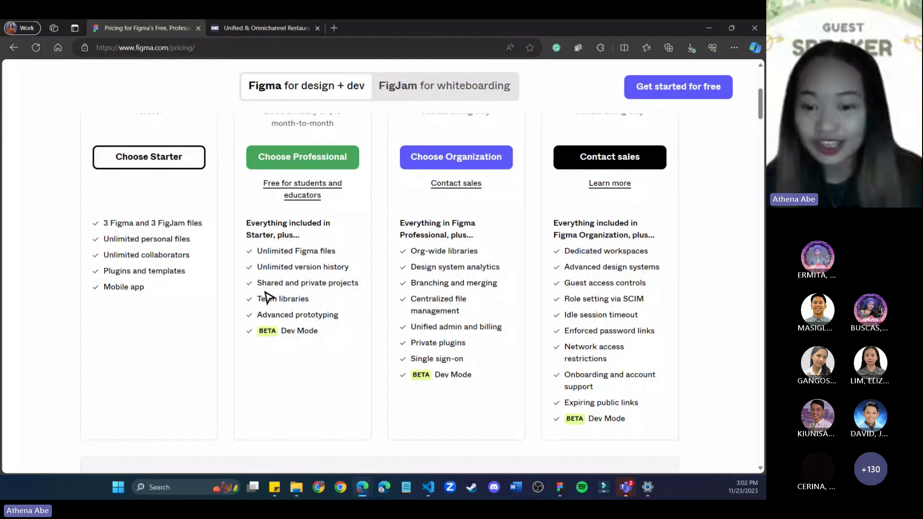
Switch to the Figma desktop app's home page and view the account menu, closing it again.
{"action": "key", "text": "alt+Tab"}
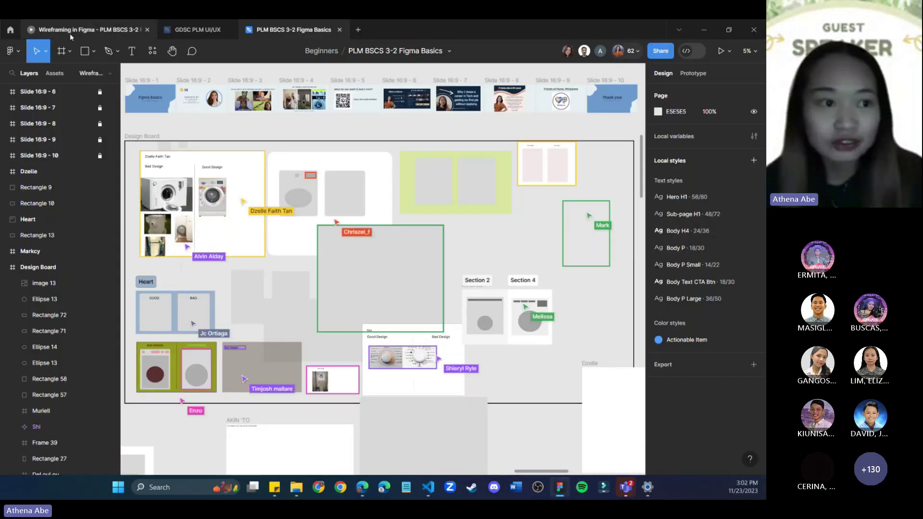
{"action": "left_click", "coordinate": [9, 30]}
{"action": "left_click", "coordinate": [38, 51]}
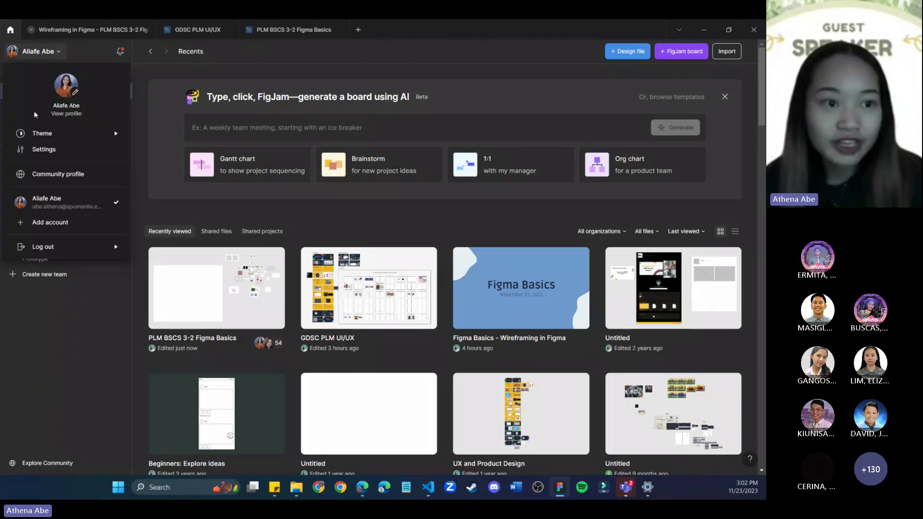
{"action": "left_click", "coordinate": [101, 418]}
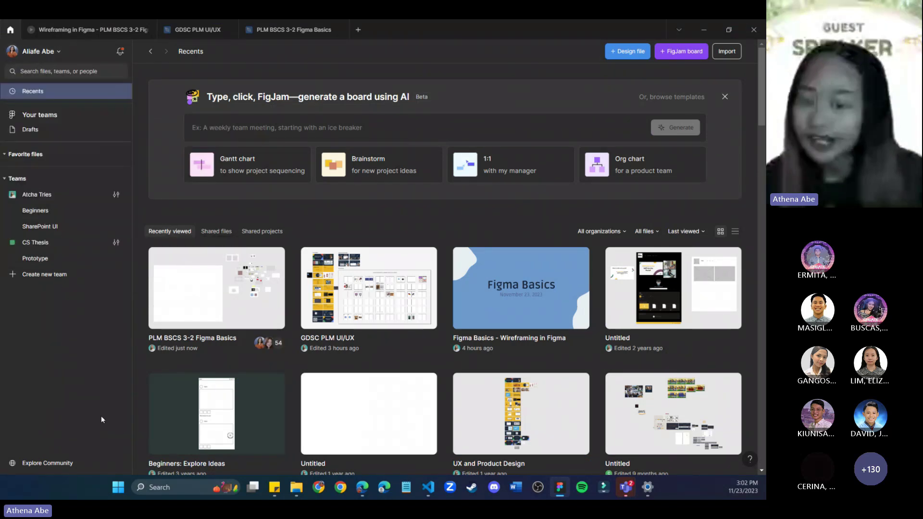
Look at the open GDSC PLM UI/UX file and the wireframing prototype presentation with the washing machine slide.
{"action": "left_click", "coordinate": [173, 29]}
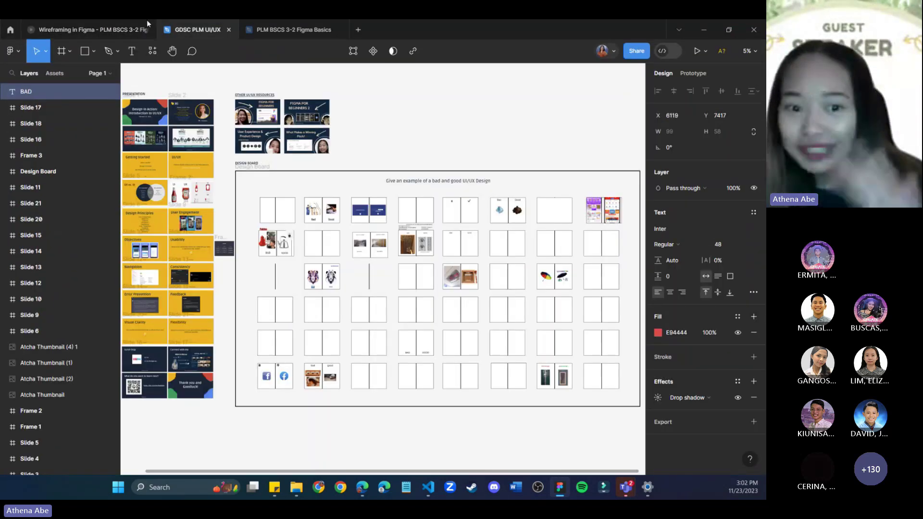
{"action": "left_click", "coordinate": [146, 19]}
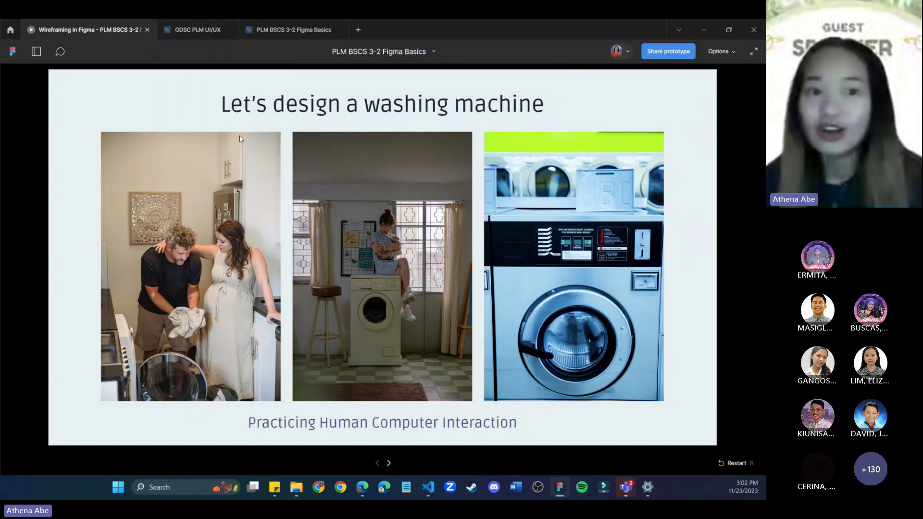
{"action": "left_click", "coordinate": [173, 29]}
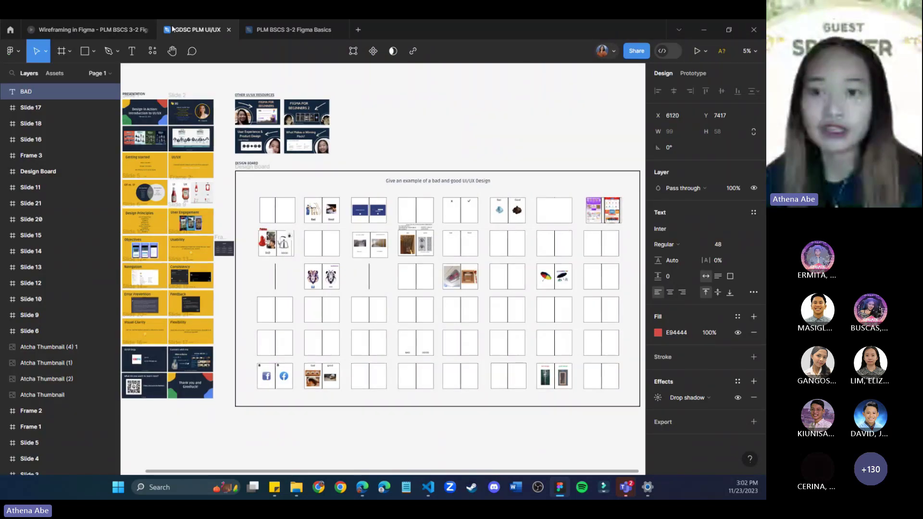
Reduce the Figma window, bring up the PLM BSCS 3-2 Figma Basics file and maximize the window again.
{"action": "key", "text": "super+Down"}
{"action": "left_click", "coordinate": [350, 90]}
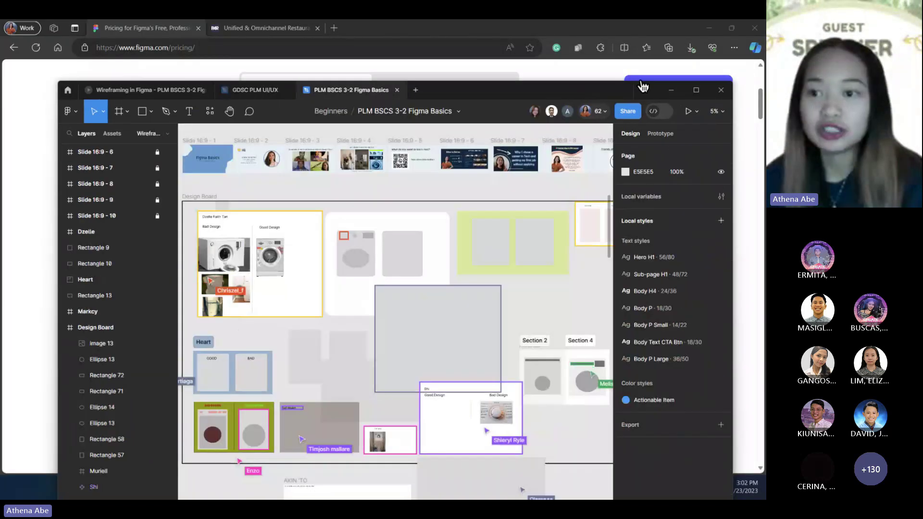
{"action": "left_click", "coordinate": [695, 91]}
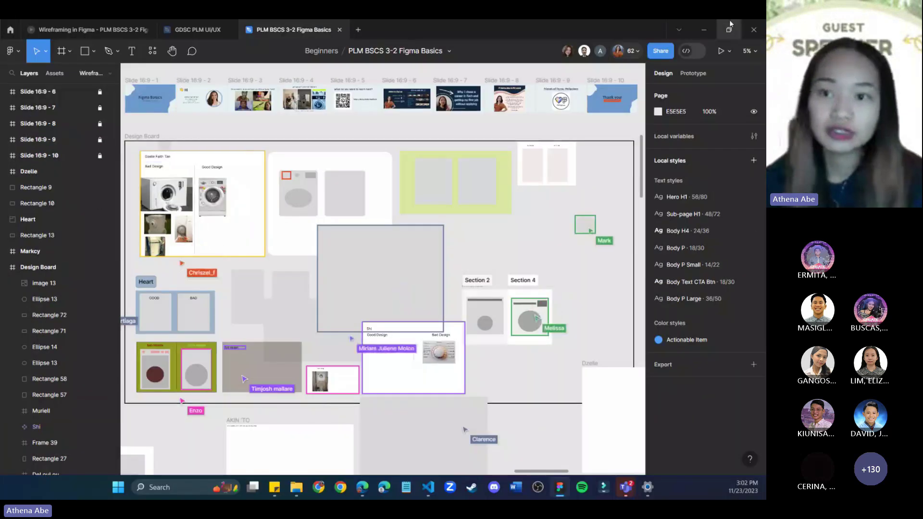
Return to the browser's Pricing page and review the Starter plan's features alongside the other Figma plans.
{"action": "left_click", "coordinate": [704, 31]}
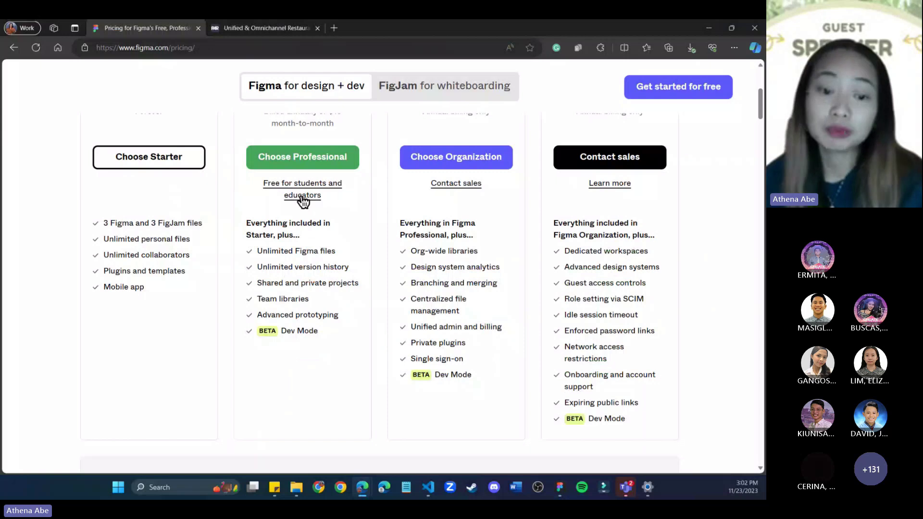
{"action": "scroll", "coordinate": [303, 202], "scroll_direction": "down", "scroll_amount": 4}
{"action": "scroll", "coordinate": [206, 387], "scroll_direction": "up", "scroll_amount": 6}
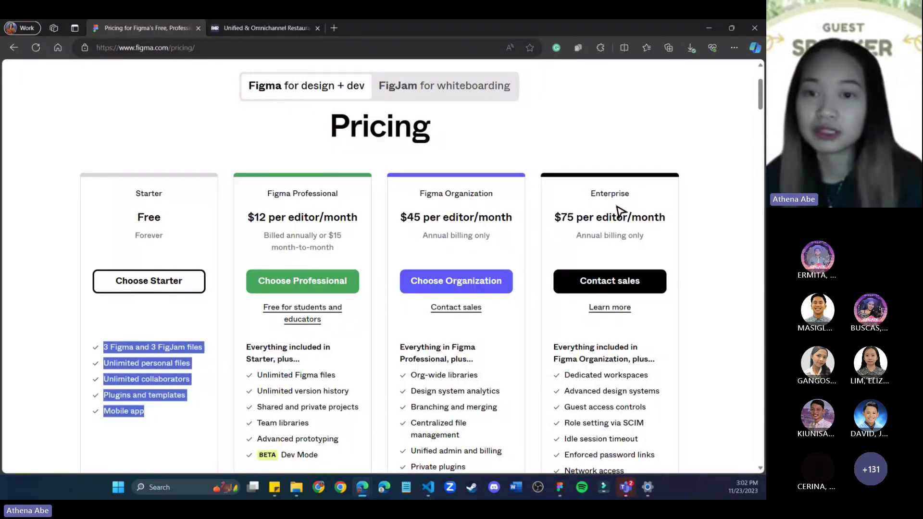
{"action": "left_click", "coordinate": [521, 196]}
{"action": "scroll", "coordinate": [654, 337], "scroll_direction": "up", "scroll_amount": 3}
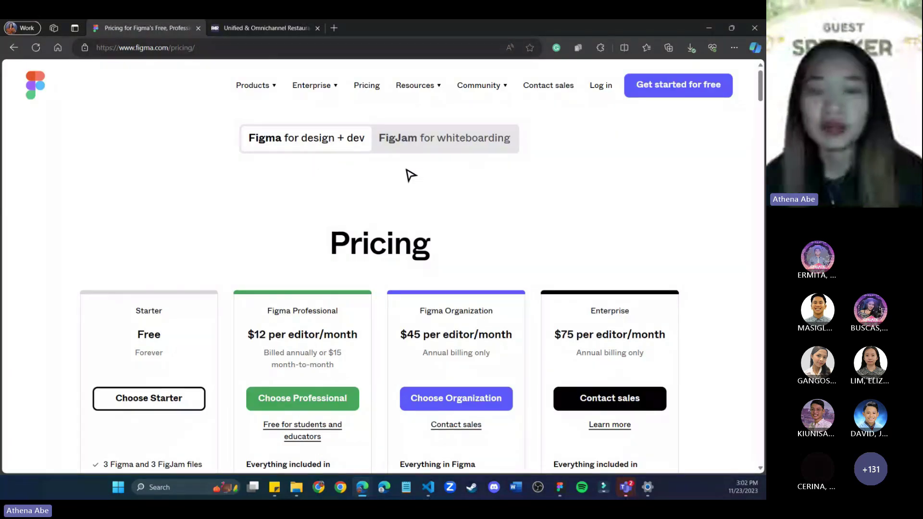
Review the FigJam for whiteboarding plans and their features, and return to the Design Board in the Figma app.
{"action": "left_click", "coordinate": [468, 145]}
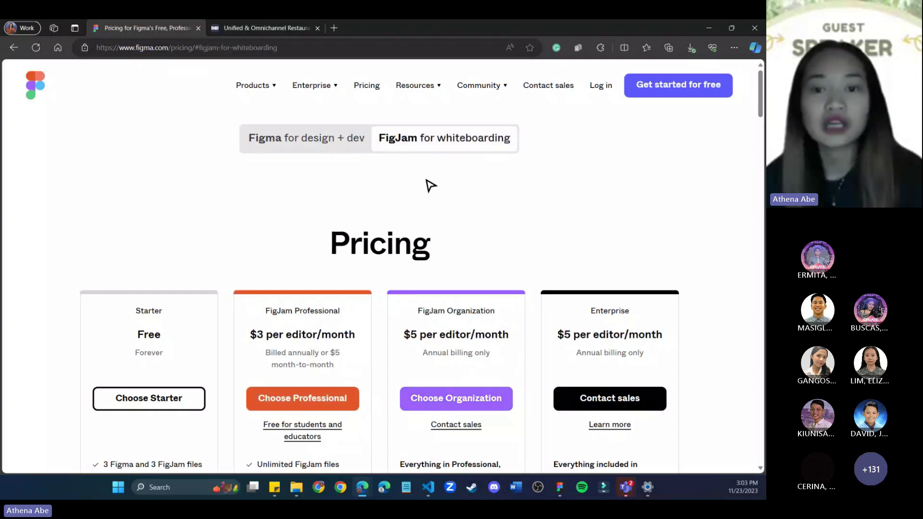
{"action": "scroll", "coordinate": [206, 253], "scroll_direction": "down", "scroll_amount": 5}
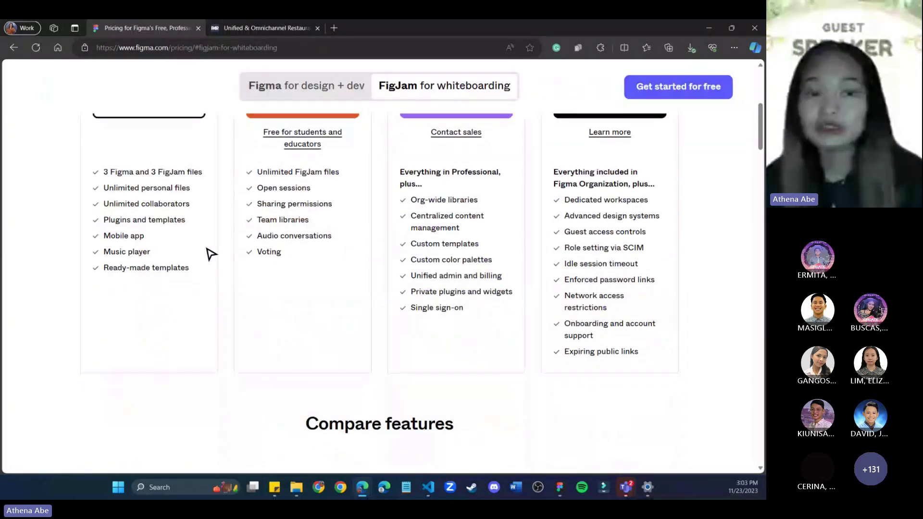
{"action": "scroll", "coordinate": [210, 255], "scroll_direction": "up", "scroll_amount": 5}
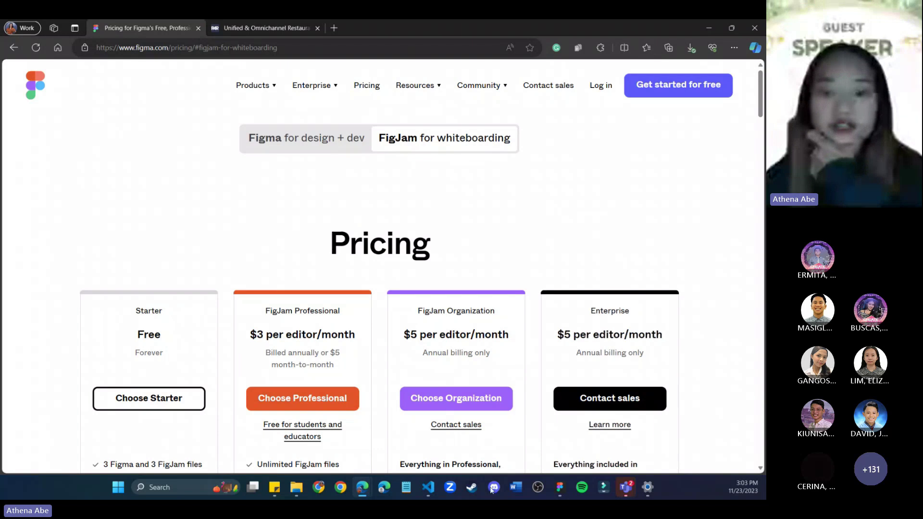
{"action": "left_click", "coordinate": [562, 488]}
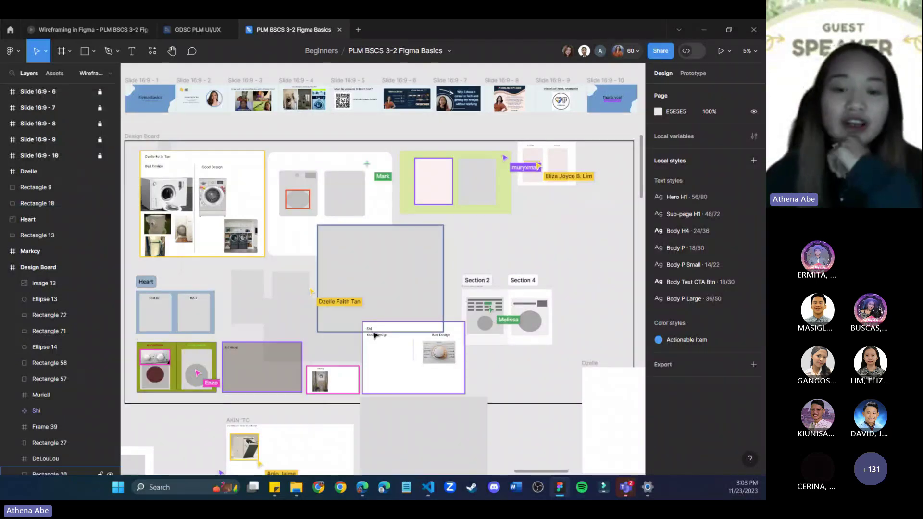
Look over the participants' good and bad washing machine designs placed below and to the right of the Design Board, up to Frames 40 and 42.
{"action": "scroll", "coordinate": [380, 325], "scroll_direction": "down", "scroll_amount": 5}
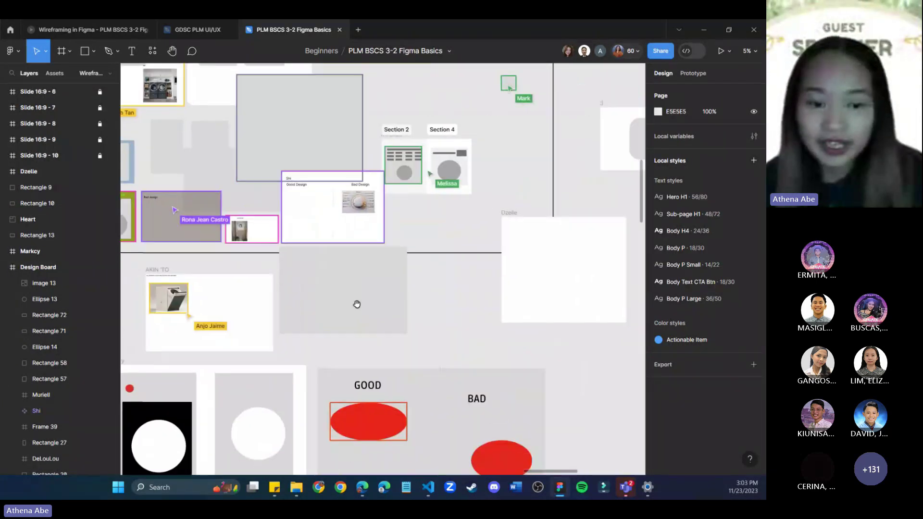
{"action": "scroll", "coordinate": [356, 304], "scroll_direction": "down", "scroll_amount": 5}
{"action": "scroll", "coordinate": [472, 364], "scroll_direction": "down", "scroll_amount": 5}
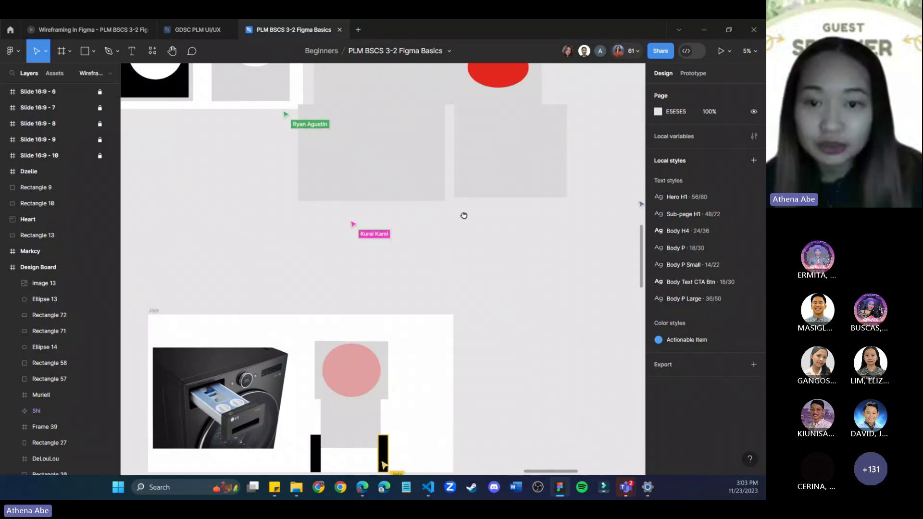
{"action": "scroll", "coordinate": [464, 216], "scroll_direction": "up", "scroll_amount": 5}
{"action": "scroll", "coordinate": [371, 420], "scroll_direction": "right", "scroll_amount": 3}
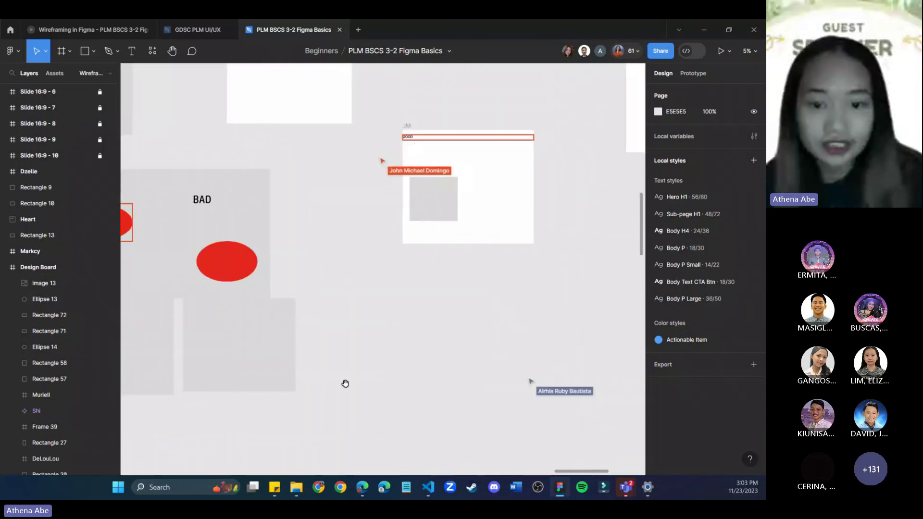
{"action": "scroll", "coordinate": [345, 383], "scroll_direction": "right", "scroll_amount": 6}
{"action": "scroll", "coordinate": [250, 318], "scroll_direction": "down", "scroll_amount": 1}
{"action": "scroll", "coordinate": [251, 317], "scroll_direction": "up", "scroll_amount": 3}
{"action": "scroll", "coordinate": [371, 404], "scroll_direction": "right", "scroll_amount": 2}
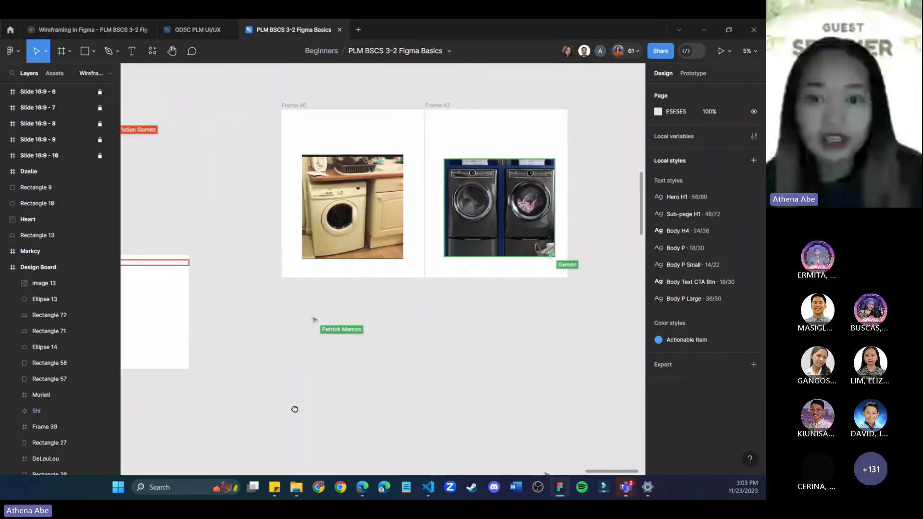
Look back across the Design Board and survey the entries on its left side around Frame 19.
{"action": "scroll", "coordinate": [428, 342], "scroll_direction": "up", "scroll_amount": 3}
{"action": "scroll", "coordinate": [428, 342], "scroll_direction": "left", "scroll_amount": 2}
{"action": "scroll", "coordinate": [502, 354], "scroll_direction": "up", "scroll_amount": 4}
{"action": "scroll", "coordinate": [502, 354], "scroll_direction": "left", "scroll_amount": 5}
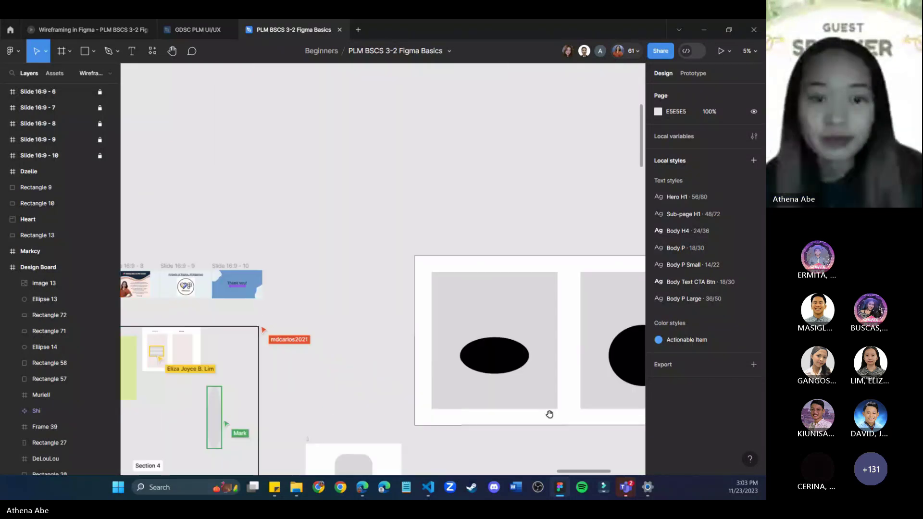
{"action": "scroll", "coordinate": [548, 414], "scroll_direction": "down", "scroll_amount": 4}
{"action": "scroll", "coordinate": [346, 299], "scroll_direction": "left", "scroll_amount": 8}
{"action": "scroll", "coordinate": [347, 298], "scroll_direction": "down", "scroll_amount": 3}
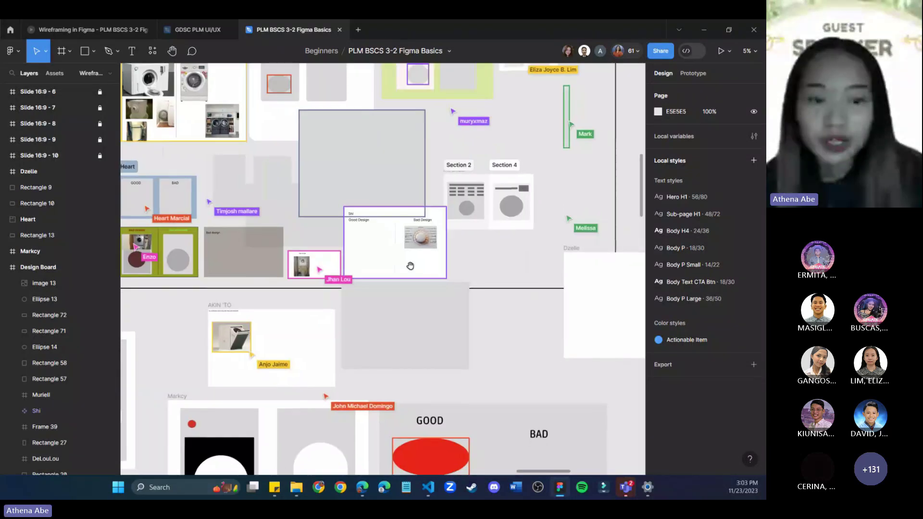
{"action": "scroll", "coordinate": [491, 265], "scroll_direction": "left", "scroll_amount": 5}
{"action": "scroll", "coordinate": [491, 265], "scroll_direction": "down", "scroll_amount": 1}
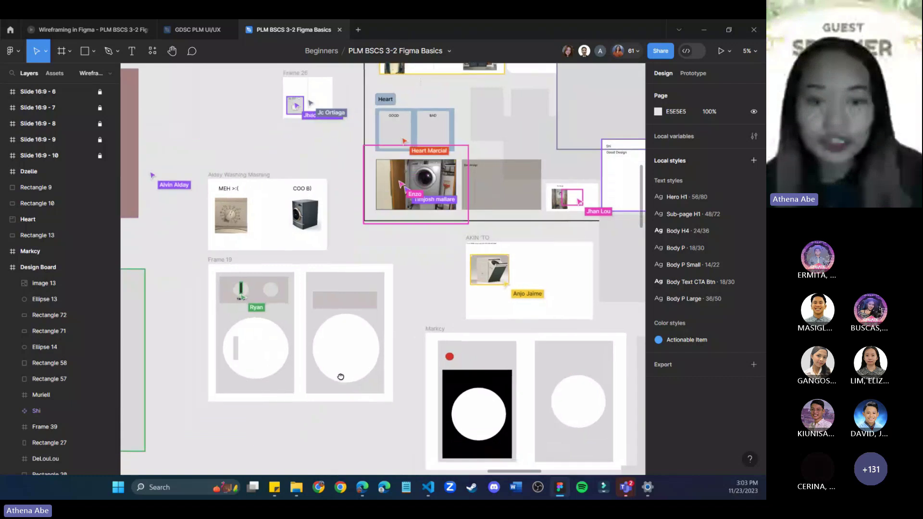
View the "MEH >:(" and "COO B)" washing machine comparison above Frame 19 at a larger size.
{"action": "scroll", "coordinate": [366, 338], "scroll_direction": "up", "scroll_amount": 3}
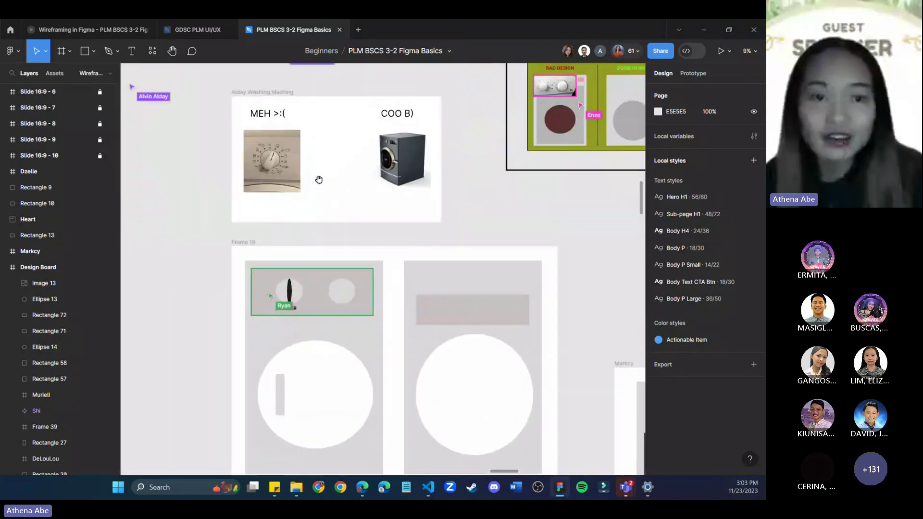
{"action": "scroll", "coordinate": [319, 179], "scroll_direction": "up", "scroll_amount": 2}
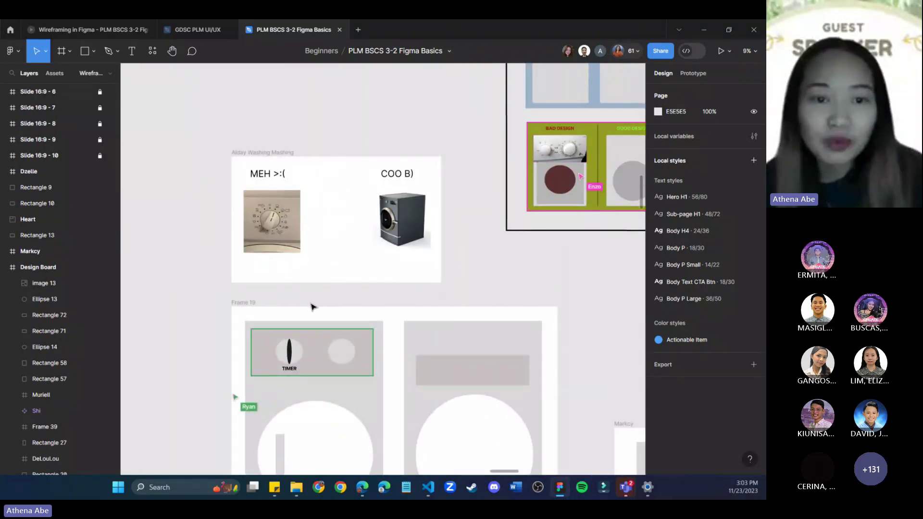
{"action": "scroll", "coordinate": [312, 307], "scroll_direction": "up", "scroll_amount": 3}
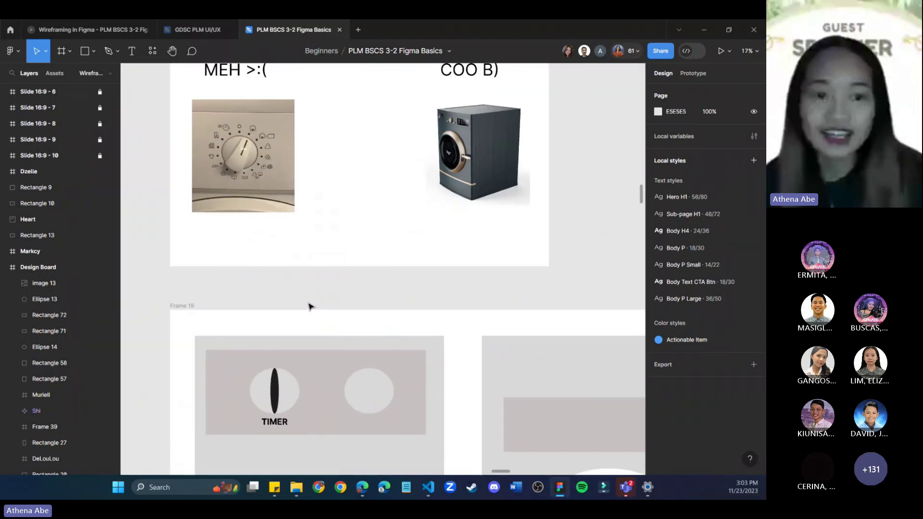
{"action": "left_click_drag", "start_coordinate": [363, 161], "coordinate": [347, 273]}
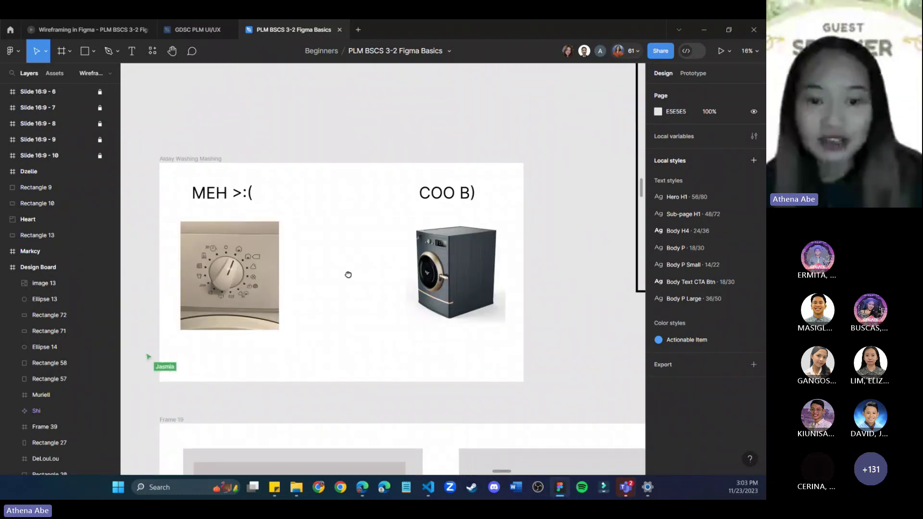
{"action": "scroll", "coordinate": [346, 313], "scroll_direction": "up", "scroll_amount": 1}
{"action": "left_click_drag", "start_coordinate": [267, 140], "coordinate": [307, 120]}
{"action": "scroll", "coordinate": [361, 288], "scroll_direction": "up", "scroll_amount": 1}
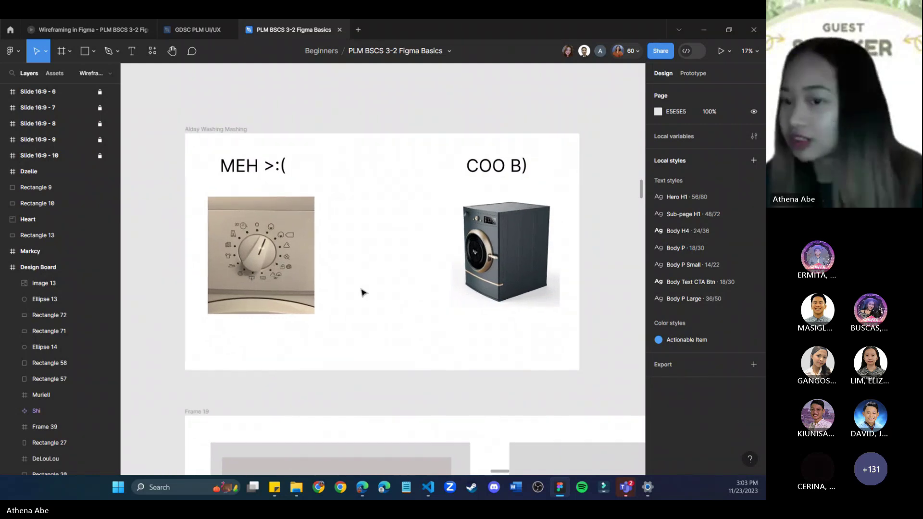
{"action": "scroll", "coordinate": [362, 292], "scroll_direction": "up", "scroll_amount": 1}
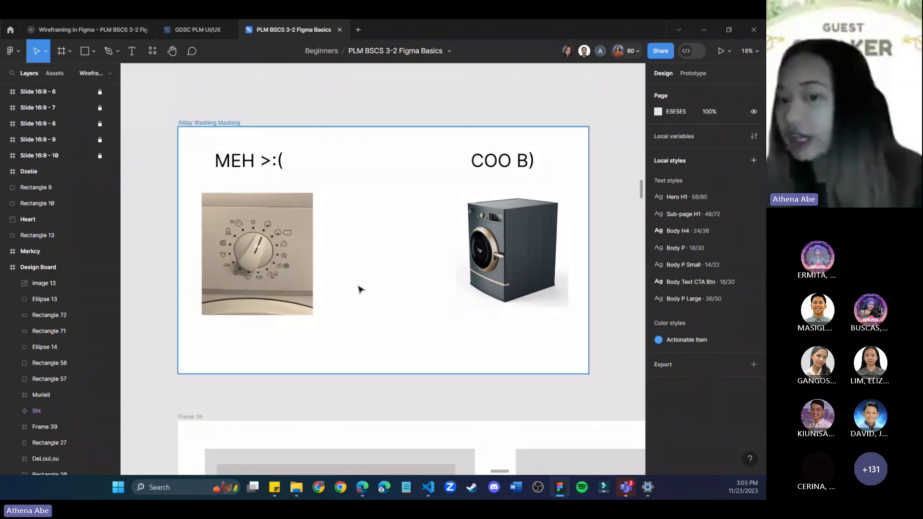
{"action": "scroll", "coordinate": [361, 289], "scroll_direction": "up", "scroll_amount": 1}
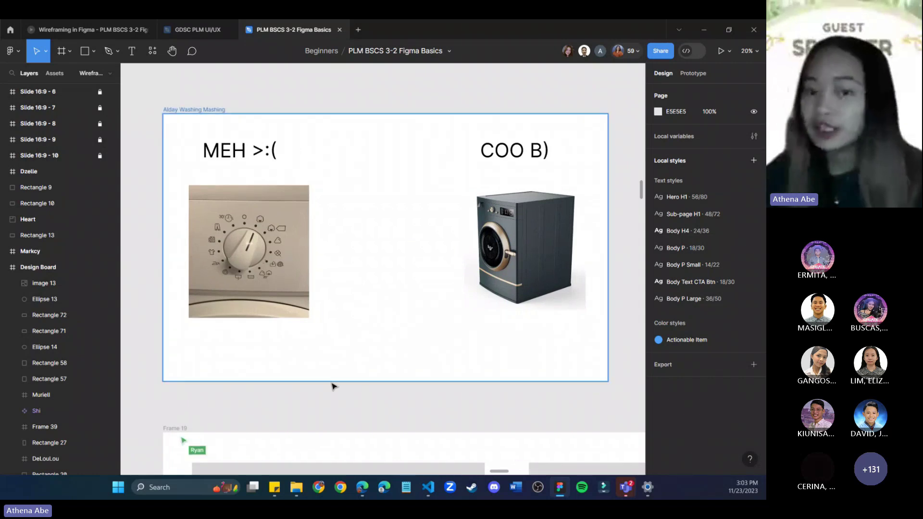
{"action": "scroll", "coordinate": [338, 401], "scroll_direction": "up", "scroll_amount": 1}
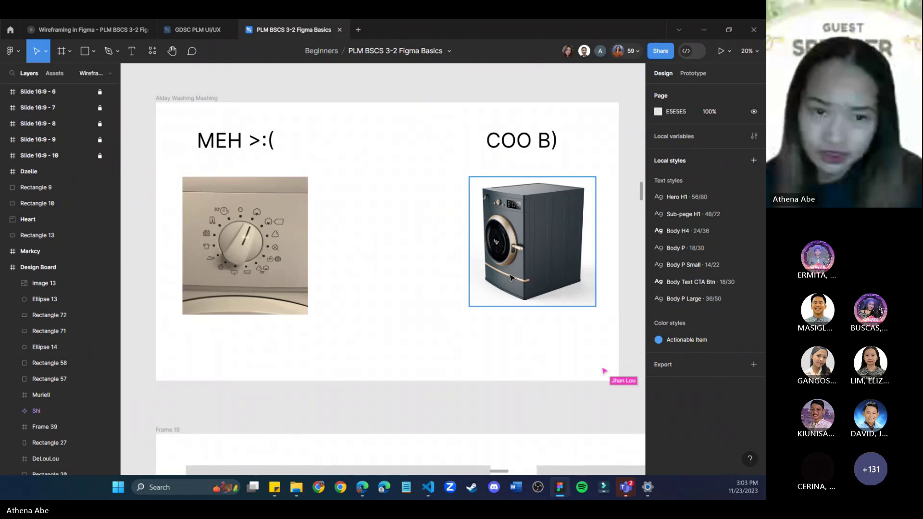
{"action": "scroll", "coordinate": [504, 260], "scroll_direction": "up", "scroll_amount": 1}
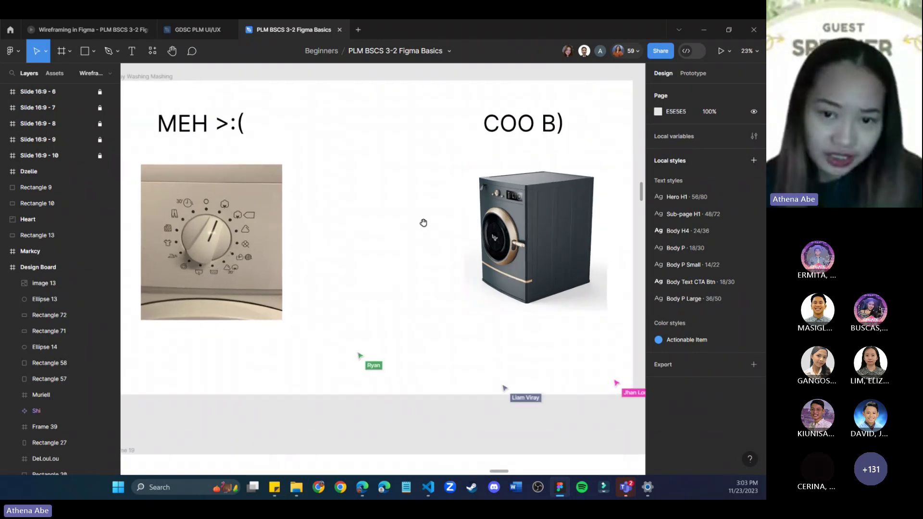
{"action": "scroll", "coordinate": [389, 222], "scroll_direction": "up", "scroll_amount": 1}
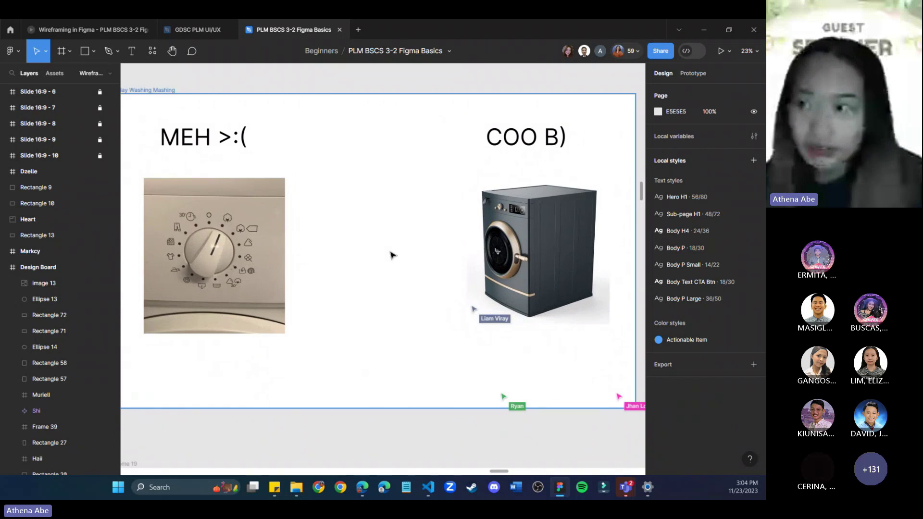
Compare the two machines in the "MEH >:(" and "COO B)" entry, and examine the dial symbols in the "MEH >:(" photo up close.
{"action": "scroll", "coordinate": [390, 251], "scroll_direction": "up", "scroll_amount": 2}
{"action": "scroll", "coordinate": [391, 251], "scroll_direction": "down", "scroll_amount": 1}
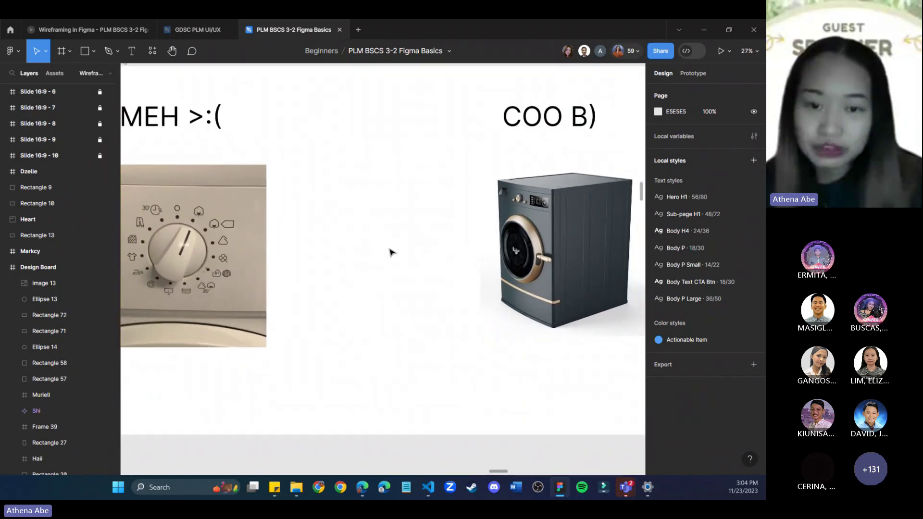
{"action": "scroll", "coordinate": [377, 231], "scroll_direction": "down", "scroll_amount": 1}
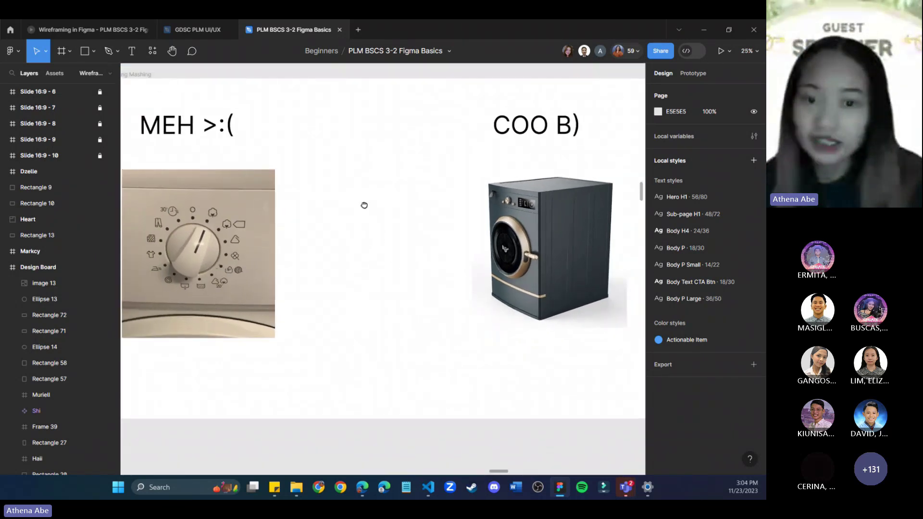
{"action": "scroll", "coordinate": [365, 206], "scroll_direction": "up", "scroll_amount": 2}
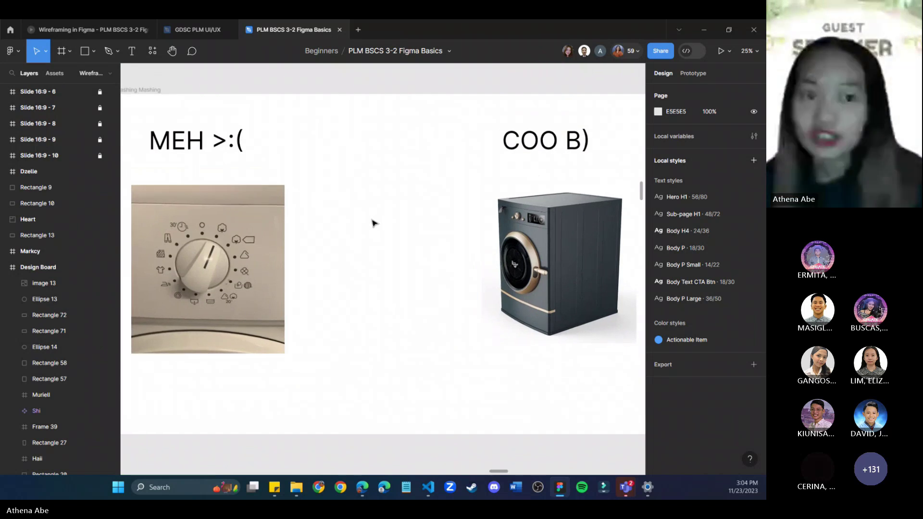
{"action": "left_click_drag", "start_coordinate": [369, 214], "coordinate": [392, 214]}
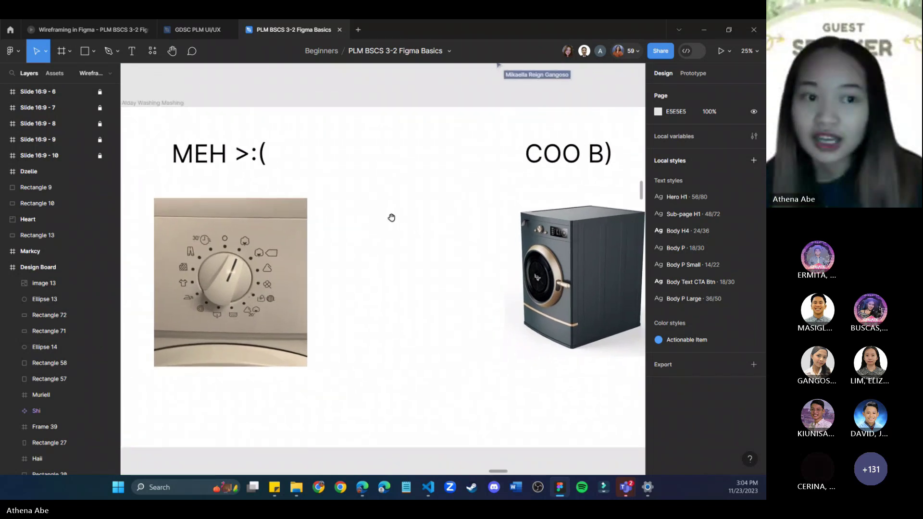
{"action": "scroll", "coordinate": [394, 226], "scroll_direction": "down", "scroll_amount": 1}
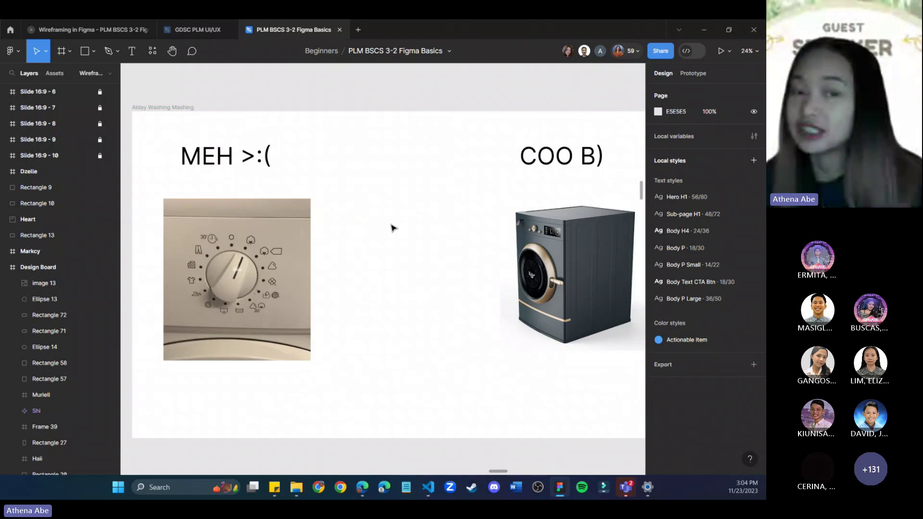
{"action": "scroll", "coordinate": [377, 222], "scroll_direction": "right", "scroll_amount": 2}
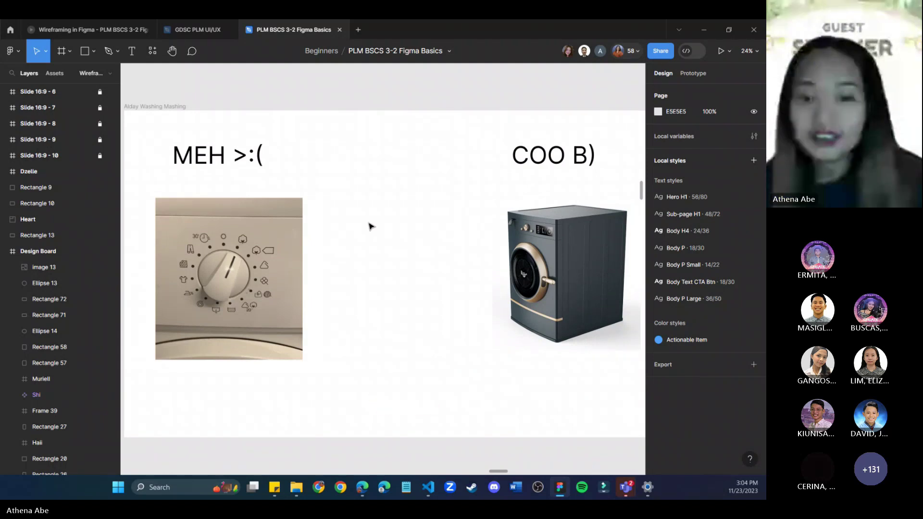
{"action": "scroll", "coordinate": [370, 226], "scroll_direction": "down", "scroll_amount": 2}
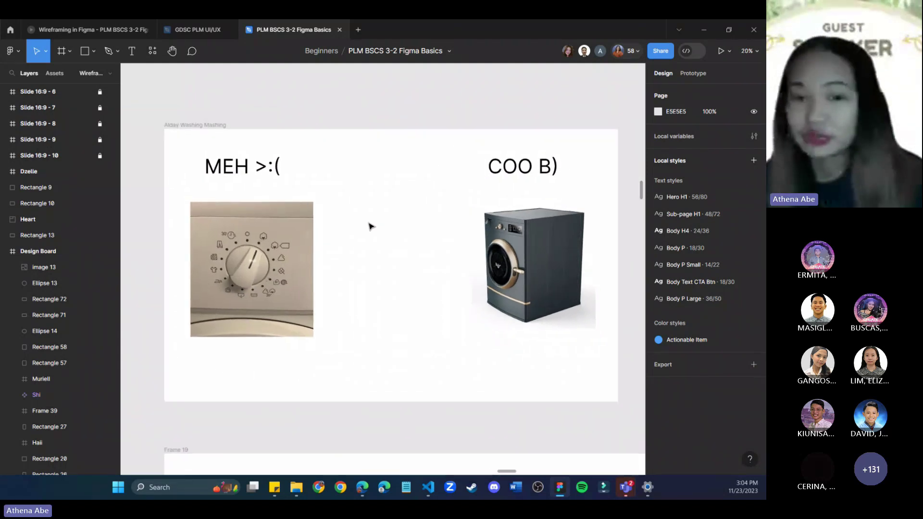
{"action": "scroll", "coordinate": [371, 226], "scroll_direction": "down", "scroll_amount": 1}
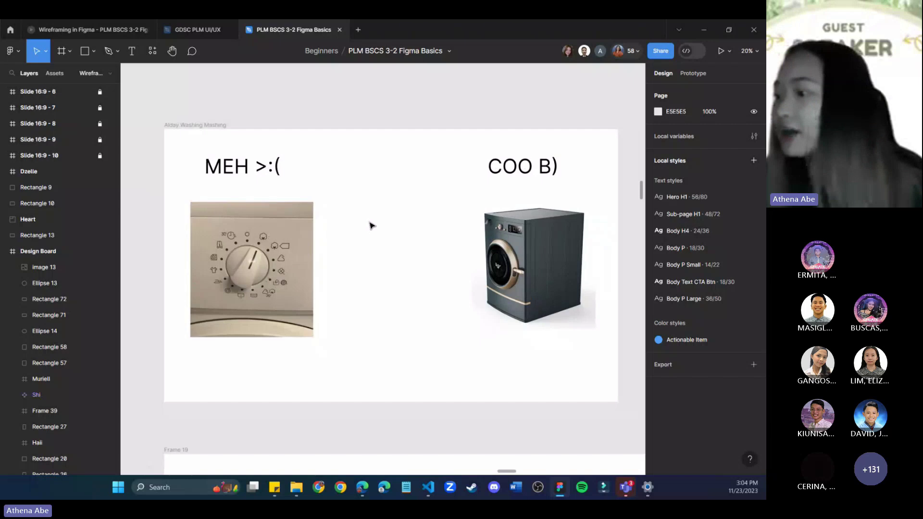
{"action": "scroll", "coordinate": [267, 279], "scroll_direction": "up", "scroll_amount": 2}
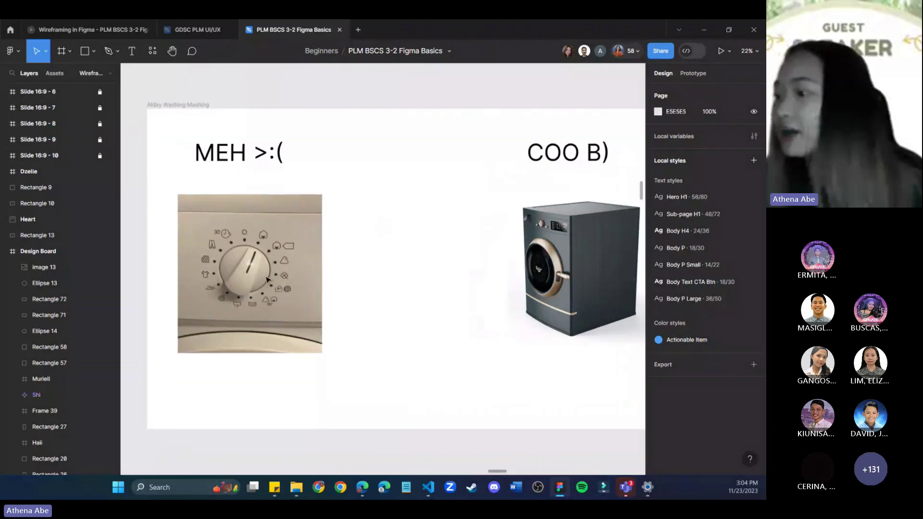
{"action": "scroll", "coordinate": [267, 279], "scroll_direction": "up", "scroll_amount": 3}
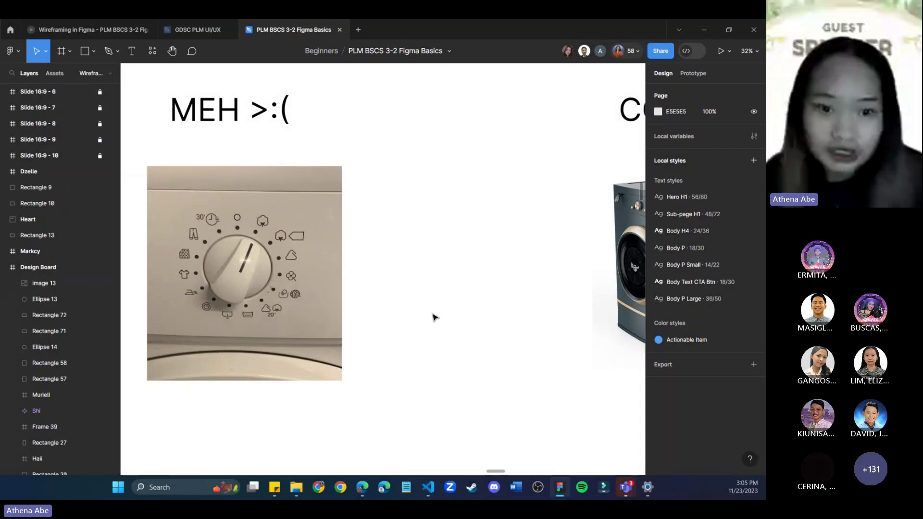
Examine the "COO B)" washing machine's door handle, knobs and display panel up close.
{"action": "scroll", "coordinate": [278, 284], "scroll_direction": "right", "scroll_amount": 6}
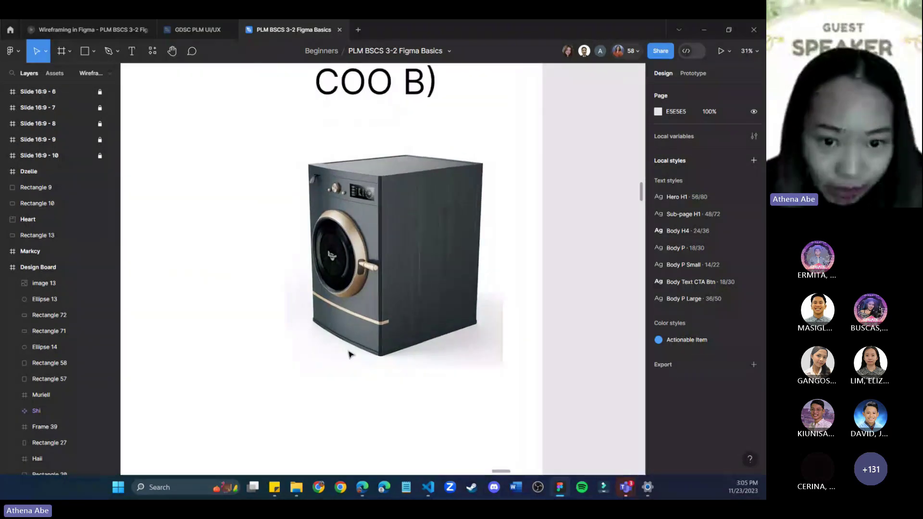
{"action": "scroll", "coordinate": [351, 352], "scroll_direction": "up", "scroll_amount": 5}
{"action": "scroll", "coordinate": [356, 170], "scroll_direction": "up", "scroll_amount": 3}
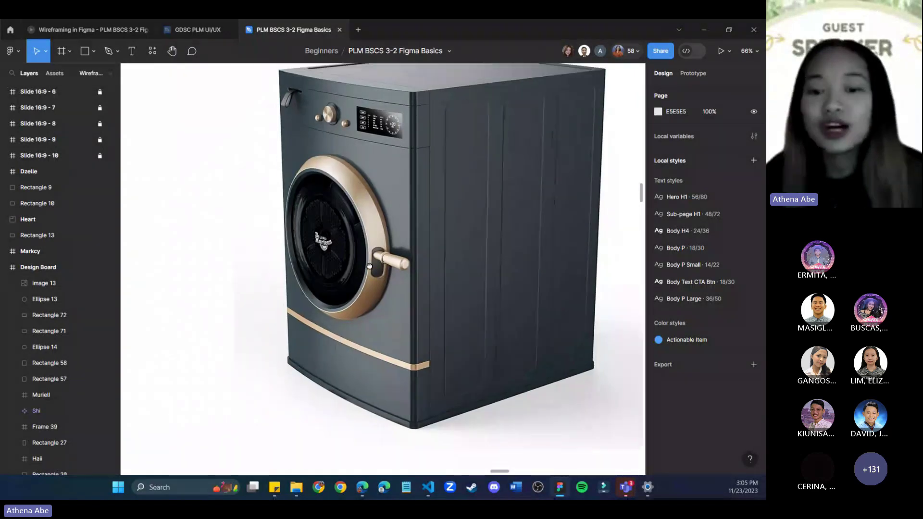
{"action": "scroll", "coordinate": [369, 265], "scroll_direction": "up", "scroll_amount": 4}
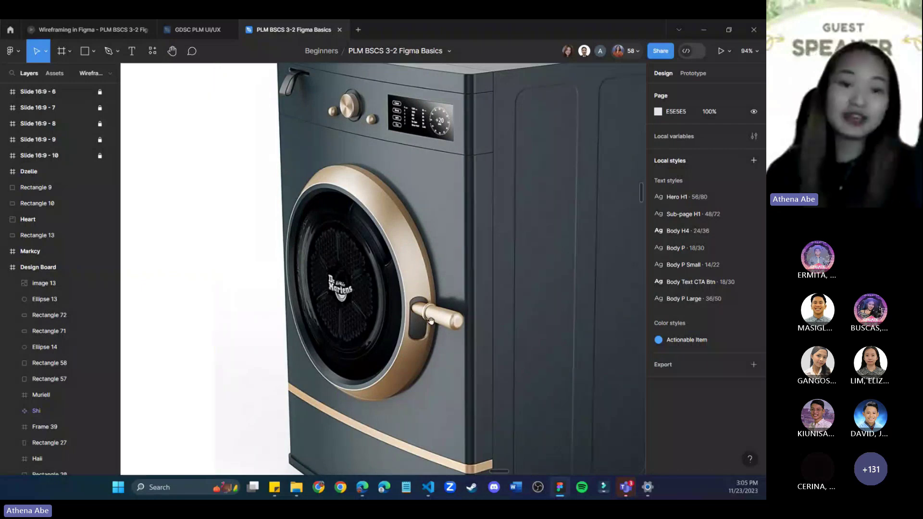
{"action": "scroll", "coordinate": [431, 321], "scroll_direction": "up", "scroll_amount": 2}
{"action": "left_click_drag", "start_coordinate": [439, 270], "coordinate": [375, 244]}
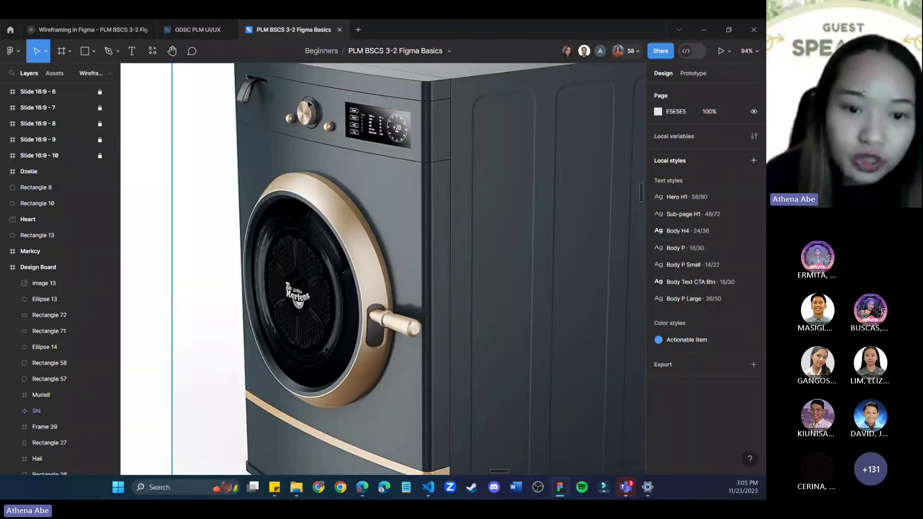
{"action": "scroll", "coordinate": [353, 218], "scroll_direction": "up", "scroll_amount": 3}
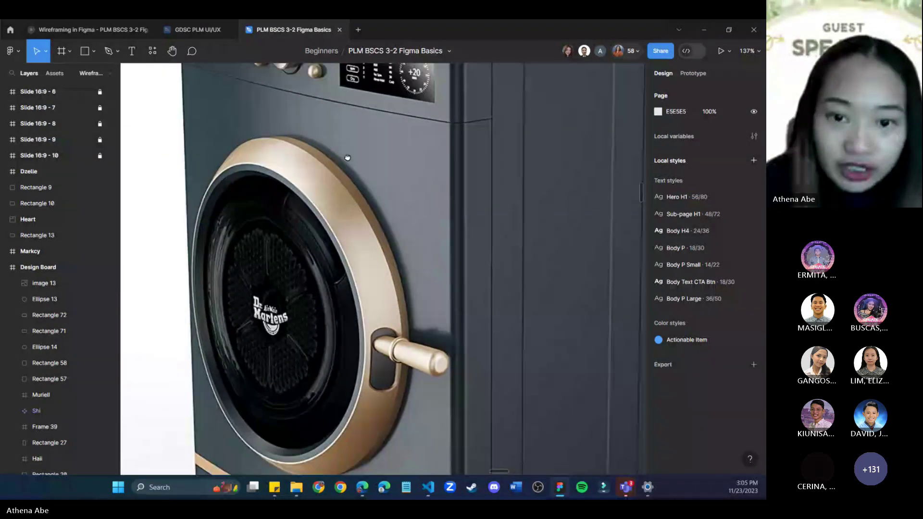
{"action": "scroll", "coordinate": [394, 267], "scroll_direction": "up", "scroll_amount": 3}
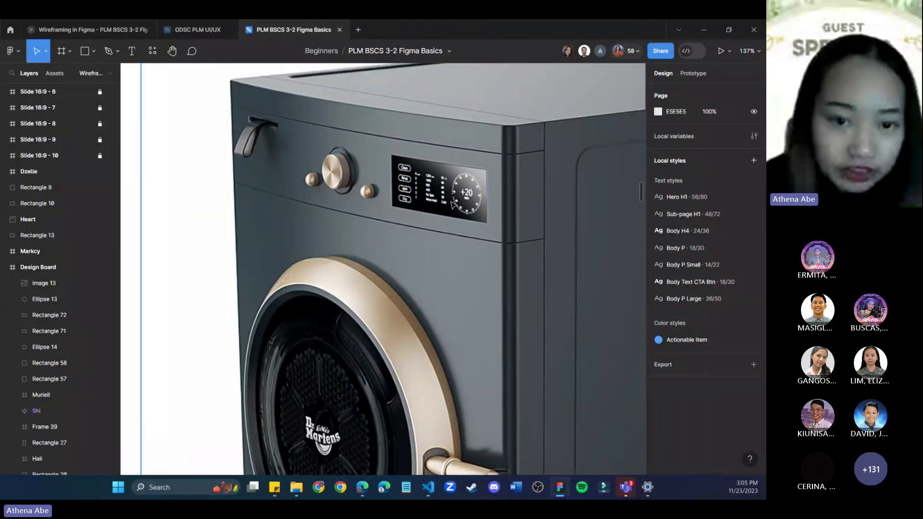
{"action": "scroll", "coordinate": [455, 296], "scroll_direction": "down", "scroll_amount": 4}
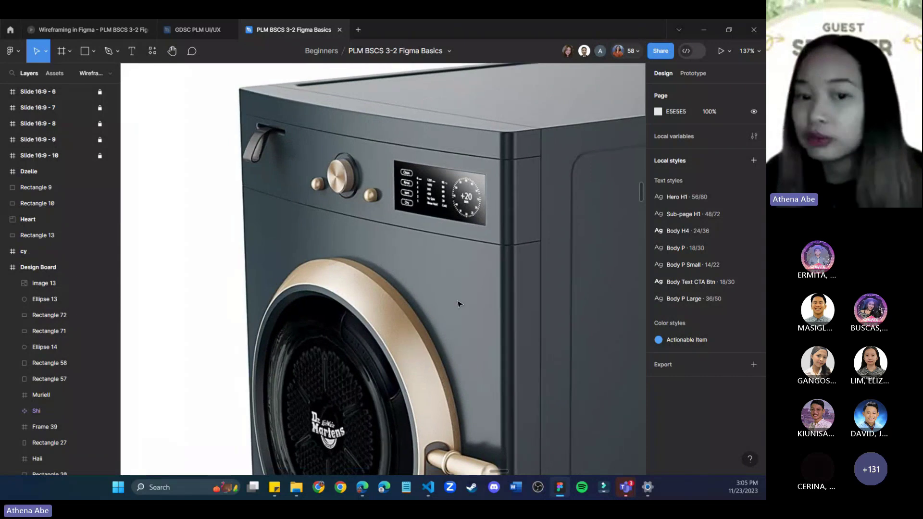
{"action": "scroll", "coordinate": [456, 295], "scroll_direction": "down", "scroll_amount": 3}
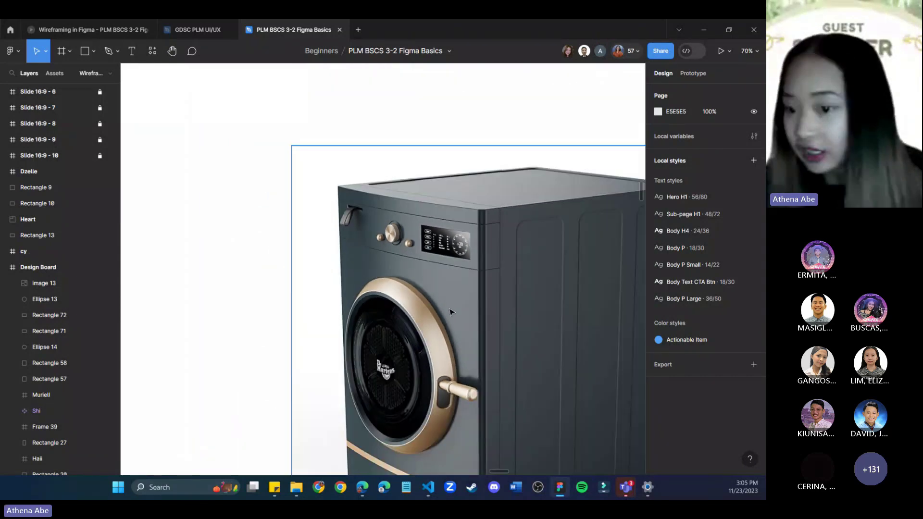
Survey the Design Board from the "COO B)" washing machine across to the entries on its far right side.
{"action": "scroll", "coordinate": [445, 317], "scroll_direction": "down", "scroll_amount": 3}
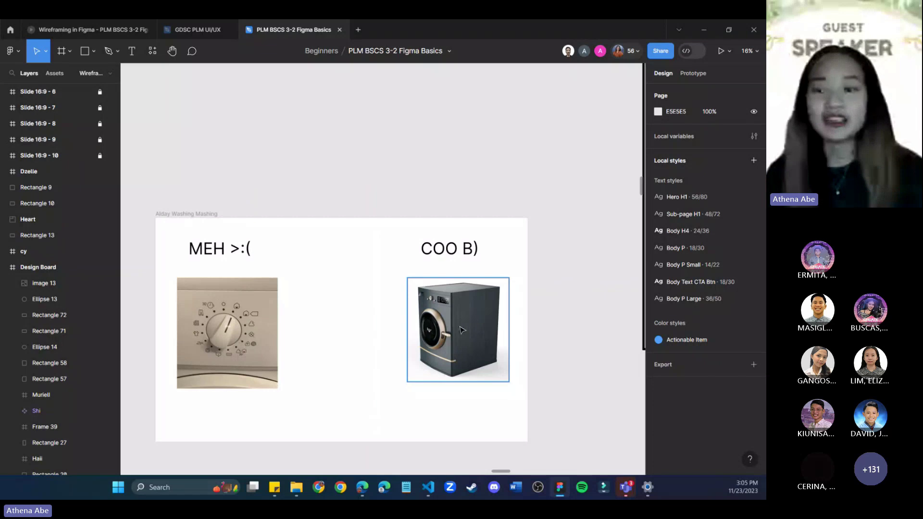
{"action": "scroll", "coordinate": [461, 330], "scroll_direction": "down", "scroll_amount": 2}
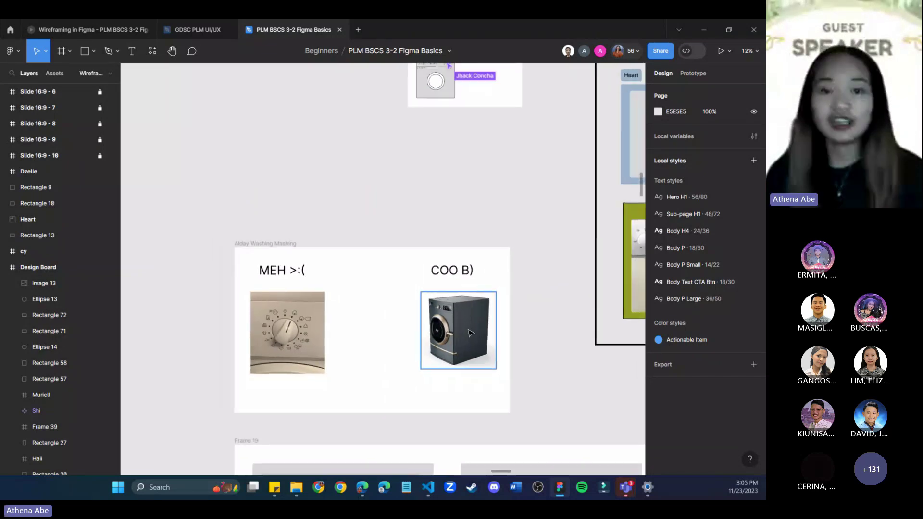
{"action": "scroll", "coordinate": [470, 332], "scroll_direction": "down", "scroll_amount": 1}
{"action": "left_click_drag", "start_coordinate": [396, 200], "coordinate": [492, 323]}
{"action": "scroll", "coordinate": [492, 323], "scroll_direction": "down", "scroll_amount": 5}
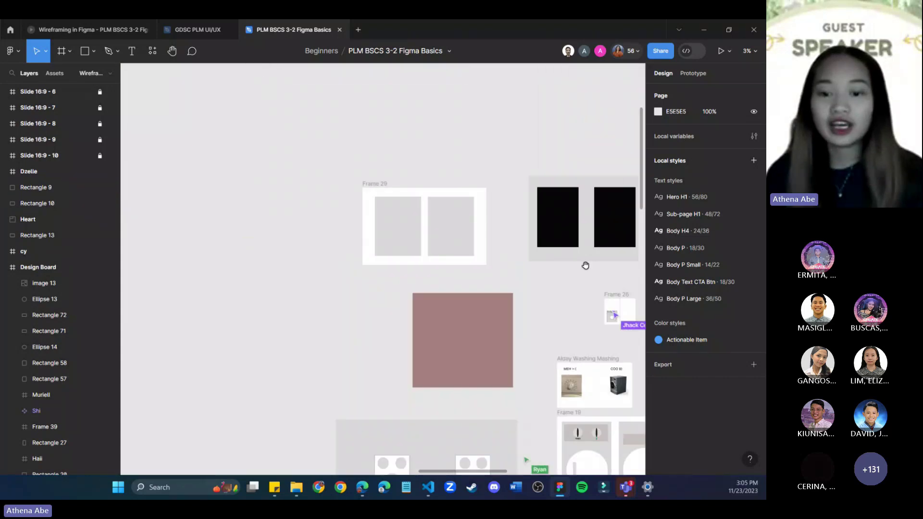
{"action": "left_click_drag", "start_coordinate": [566, 299], "coordinate": [233, 190]}
{"action": "left_click_drag", "start_coordinate": [549, 282], "coordinate": [250, 318]}
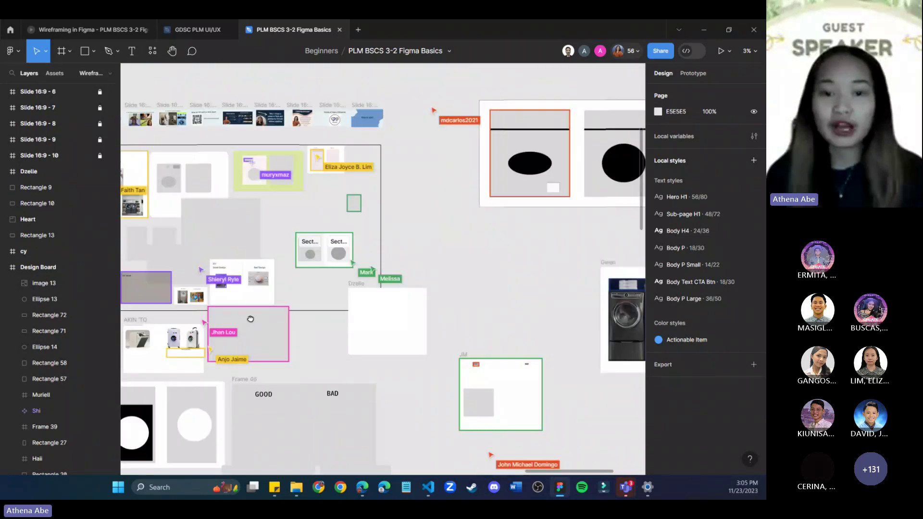
Examine the entry comparing the paired dark front-loading washers with the cream washing machine in a kitchen.
{"action": "scroll", "coordinate": [250, 319], "scroll_direction": "right", "scroll_amount": 10}
{"action": "scroll", "coordinate": [290, 381], "scroll_direction": "up", "scroll_amount": 3}
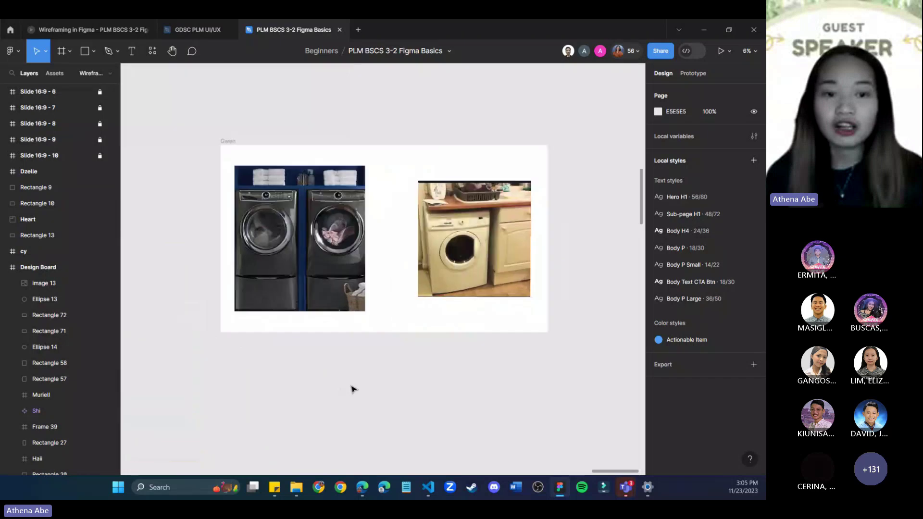
{"action": "scroll", "coordinate": [382, 361], "scroll_direction": "up", "scroll_amount": 2}
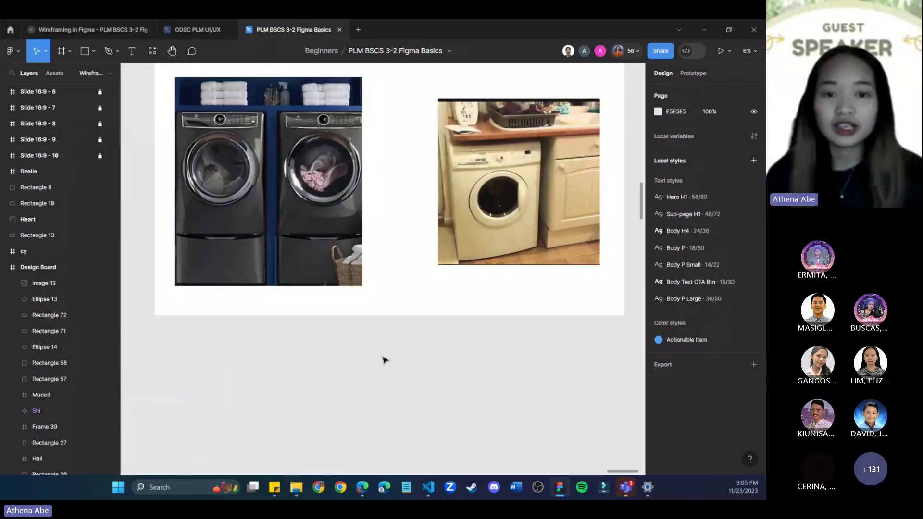
{"action": "scroll", "coordinate": [384, 361], "scroll_direction": "up", "scroll_amount": 1}
{"action": "left_click_drag", "start_coordinate": [386, 242], "coordinate": [383, 350]}
{"action": "scroll", "coordinate": [384, 355], "scroll_direction": "up", "scroll_amount": 1}
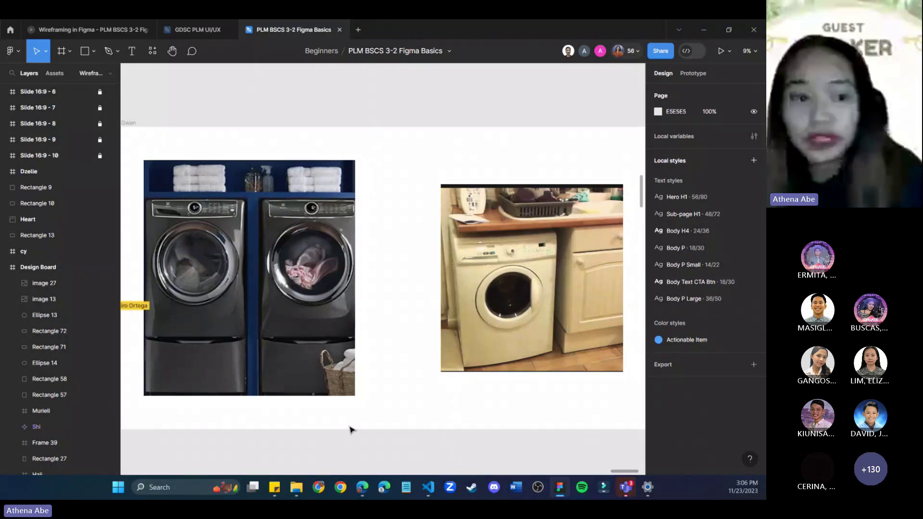
Survey the central and lower entries around Frame 44, Frame 46 and the area beneath them.
{"action": "scroll", "coordinate": [364, 421], "scroll_direction": "down", "scroll_amount": 3}
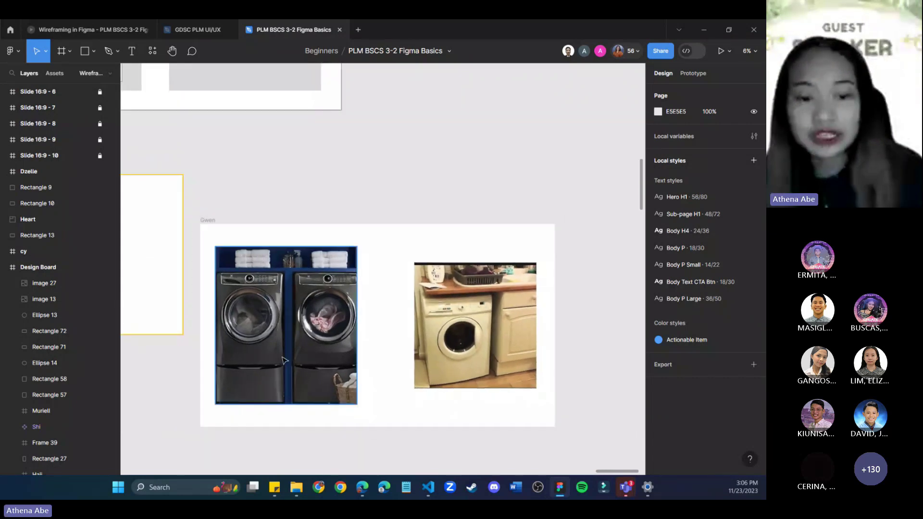
{"action": "scroll", "coordinate": [365, 418], "scroll_direction": "down", "scroll_amount": 4}
{"action": "scroll", "coordinate": [283, 384], "scroll_direction": "down", "scroll_amount": 2}
{"action": "left_click_drag", "start_coordinate": [167, 268], "coordinate": [567, 180]}
{"action": "left_click_drag", "start_coordinate": [378, 343], "coordinate": [408, 208]}
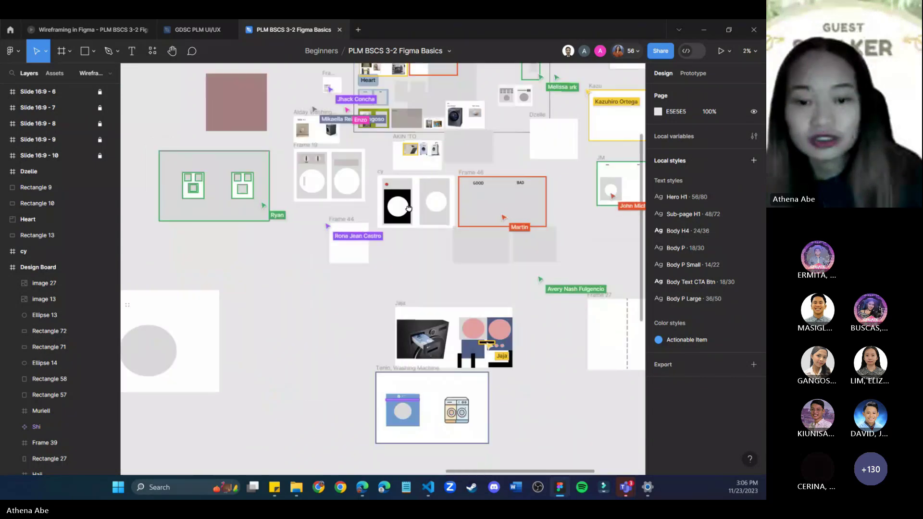
{"action": "scroll", "coordinate": [408, 207], "scroll_direction": "down", "scroll_amount": 3}
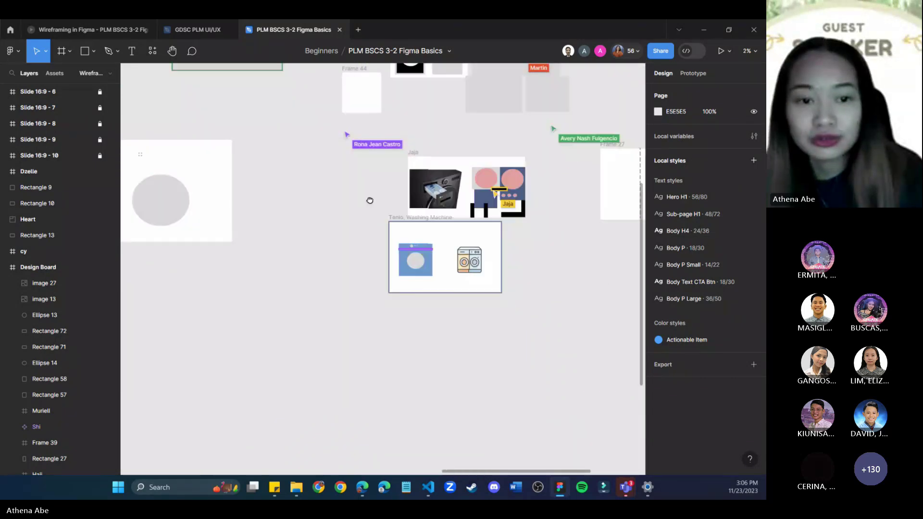
Check the left end of the canvas beyond Frame 43 and Frame 47, including the oversized white area, and return to the central entries.
{"action": "scroll", "coordinate": [369, 200], "scroll_direction": "up", "scroll_amount": 5}
{"action": "scroll", "coordinate": [433, 241], "scroll_direction": "left", "scroll_amount": 3}
{"action": "scroll", "coordinate": [550, 280], "scroll_direction": "down", "scroll_amount": 3}
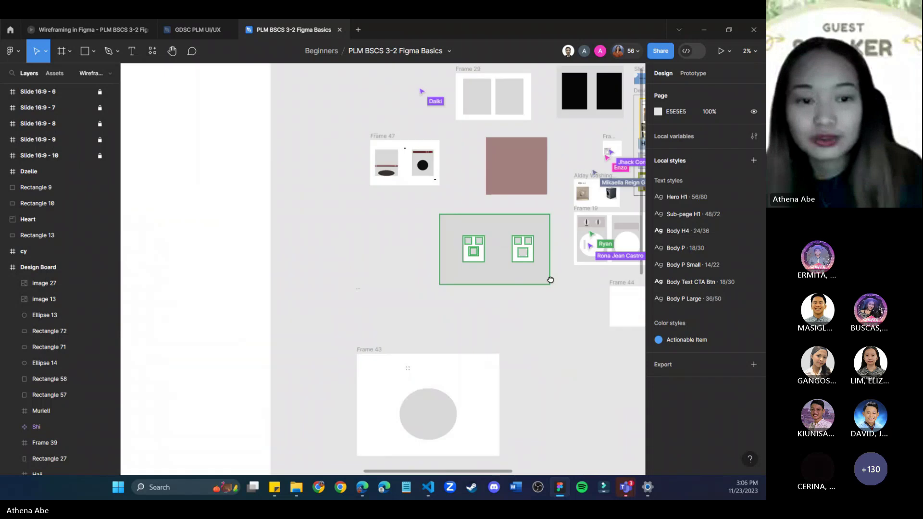
{"action": "scroll", "coordinate": [550, 279], "scroll_direction": "left", "scroll_amount": 10}
{"action": "scroll", "coordinate": [550, 279], "scroll_direction": "up", "scroll_amount": 5}
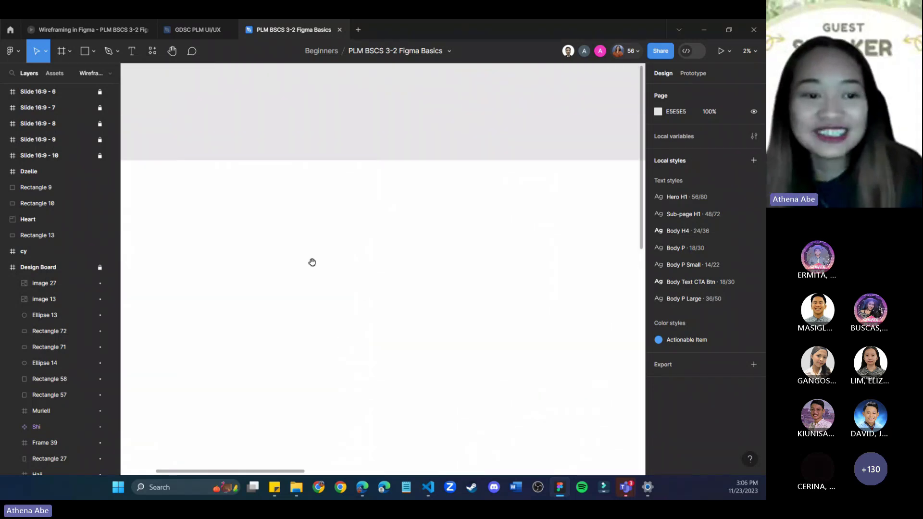
{"action": "scroll", "coordinate": [312, 262], "scroll_direction": "down", "scroll_amount": 3}
{"action": "scroll", "coordinate": [385, 241], "scroll_direction": "up", "scroll_amount": 2}
{"action": "scroll", "coordinate": [468, 295], "scroll_direction": "down", "scroll_amount": 3}
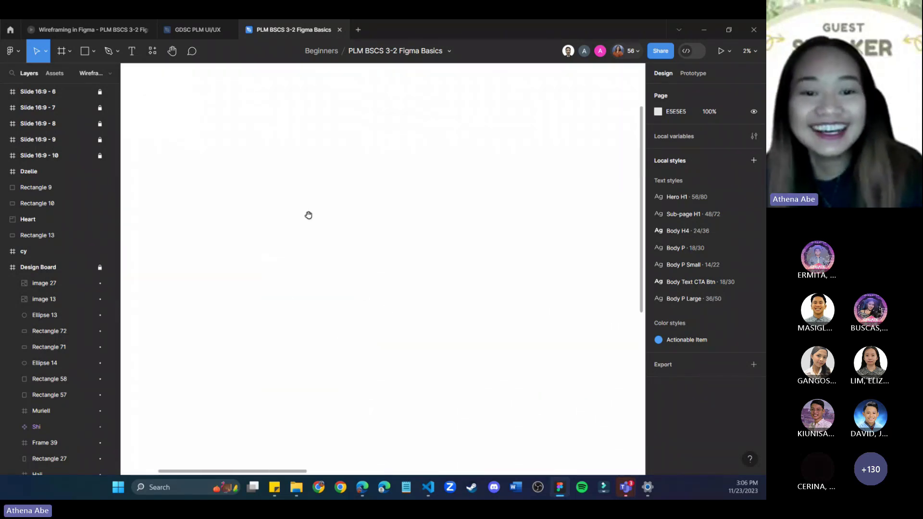
{"action": "scroll", "coordinate": [204, 303], "scroll_direction": "right", "scroll_amount": 10}
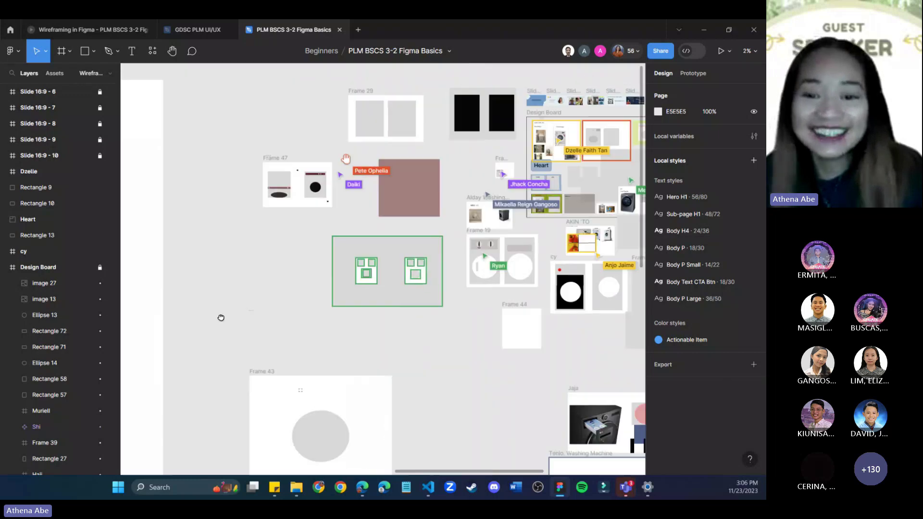
{"action": "scroll", "coordinate": [221, 317], "scroll_direction": "right", "scroll_amount": 10}
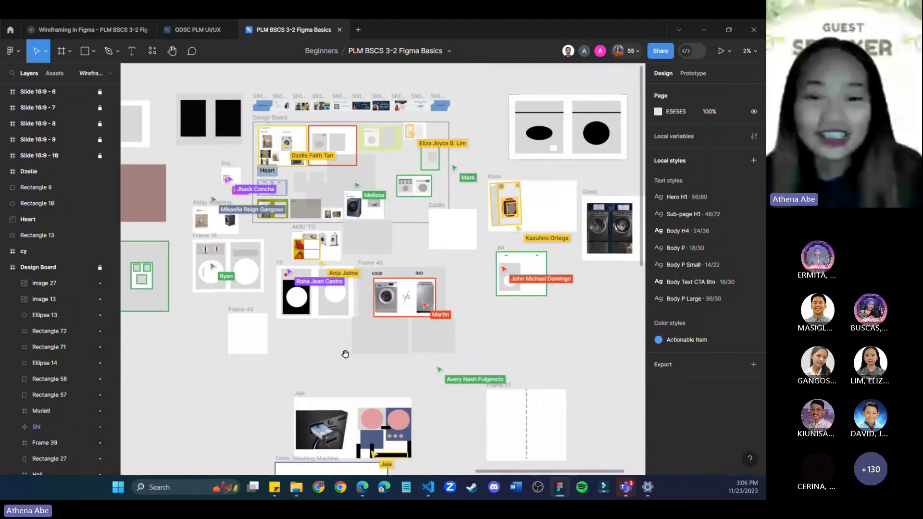
View the GOOD versus BAD washing machine comparison in Frame 46 at a larger size.
{"action": "scroll", "coordinate": [440, 365], "scroll_direction": "up", "scroll_amount": 5}
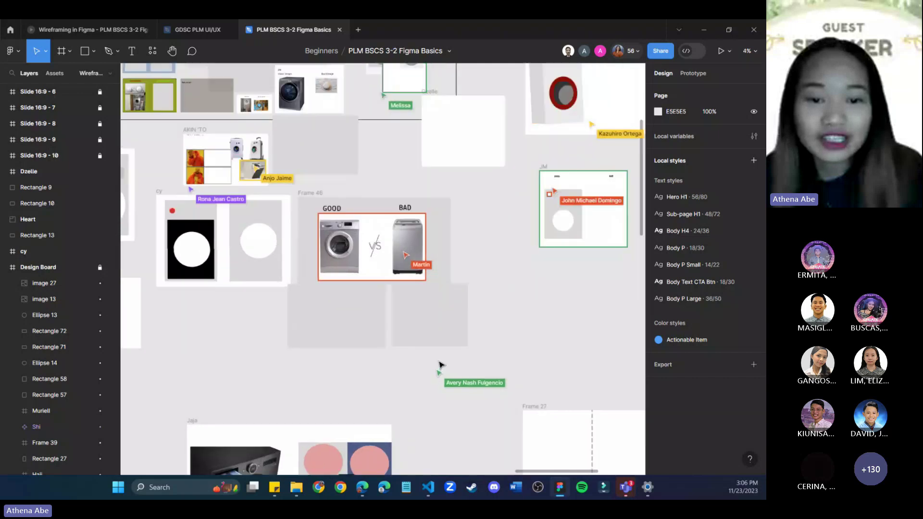
{"action": "scroll", "coordinate": [439, 364], "scroll_direction": "up", "scroll_amount": 5}
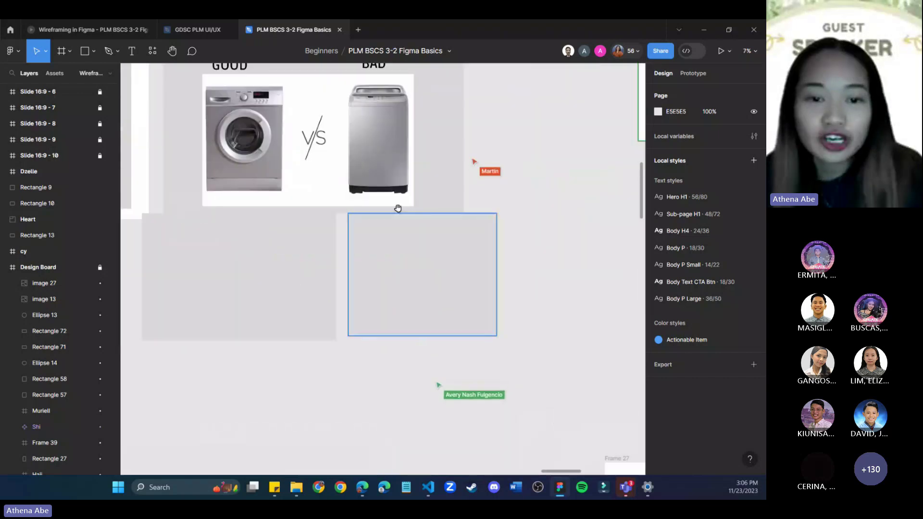
{"action": "scroll", "coordinate": [362, 319], "scroll_direction": "up", "scroll_amount": 5}
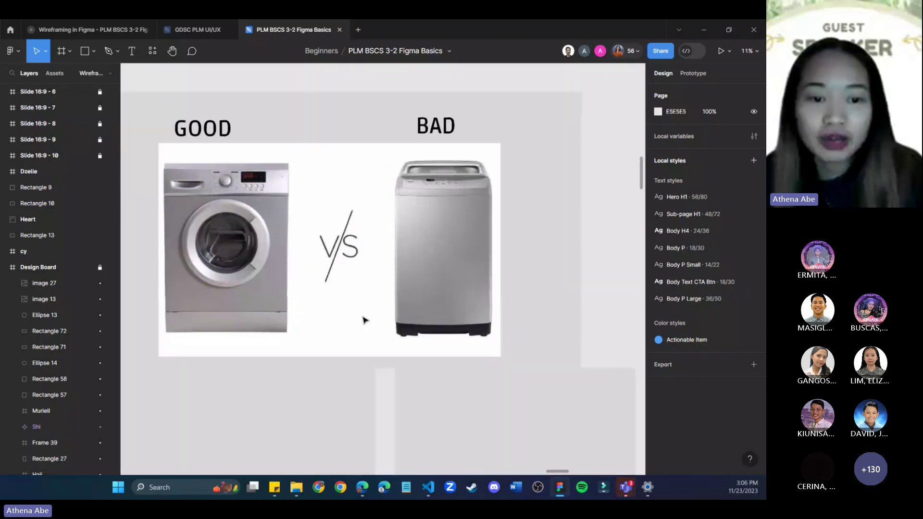
{"action": "scroll", "coordinate": [293, 228], "scroll_direction": "up", "scroll_amount": 2}
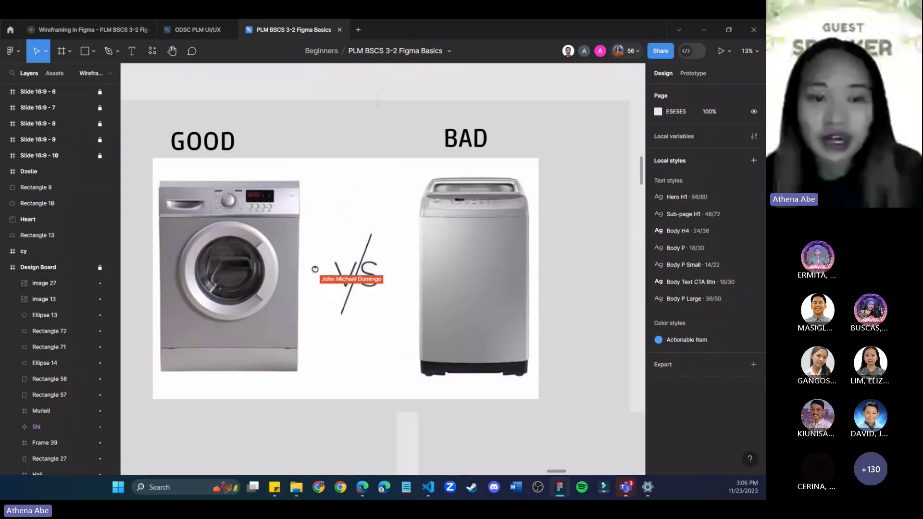
{"action": "scroll", "coordinate": [278, 306], "scroll_direction": "up", "scroll_amount": 1}
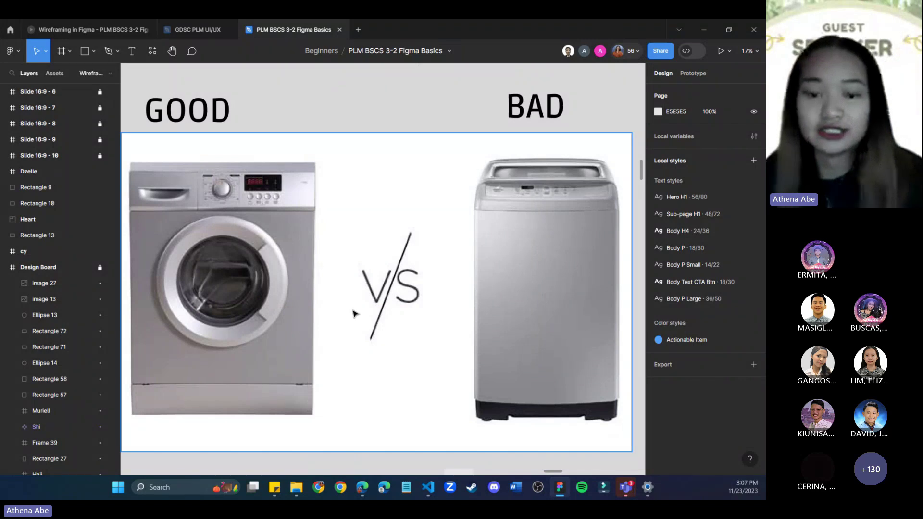
Select the comparison image and its parent Frame 46, and compare the front-loading and top-loading machines up close.
{"action": "scroll", "coordinate": [321, 288], "scroll_direction": "down", "scroll_amount": 1}
{"action": "left_click", "coordinate": [250, 185]}
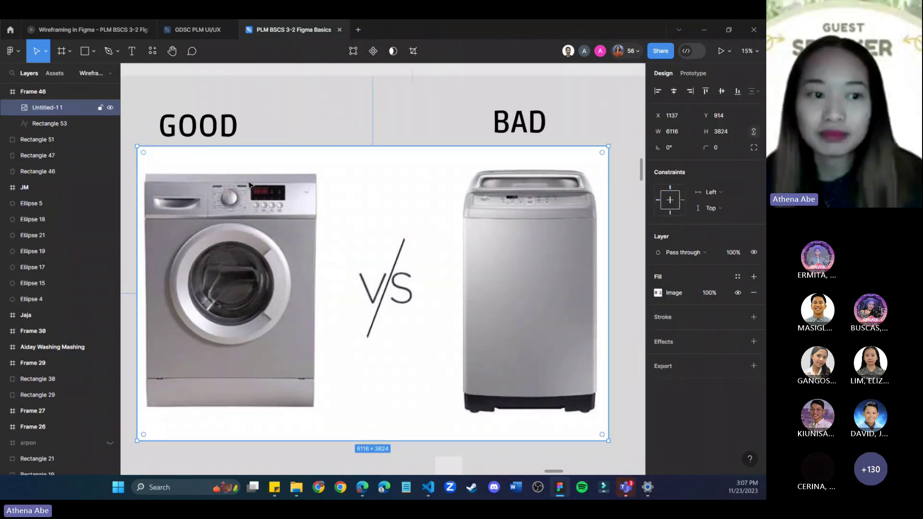
{"action": "left_click", "coordinate": [136, 137]}
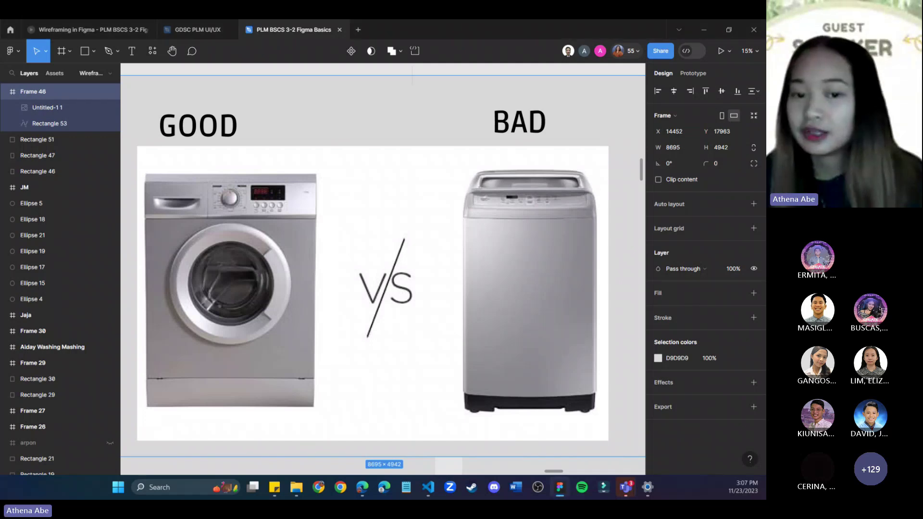
{"action": "scroll", "coordinate": [445, 441], "scroll_direction": "down", "scroll_amount": 4}
{"action": "scroll", "coordinate": [447, 443], "scroll_direction": "up", "scroll_amount": 8}
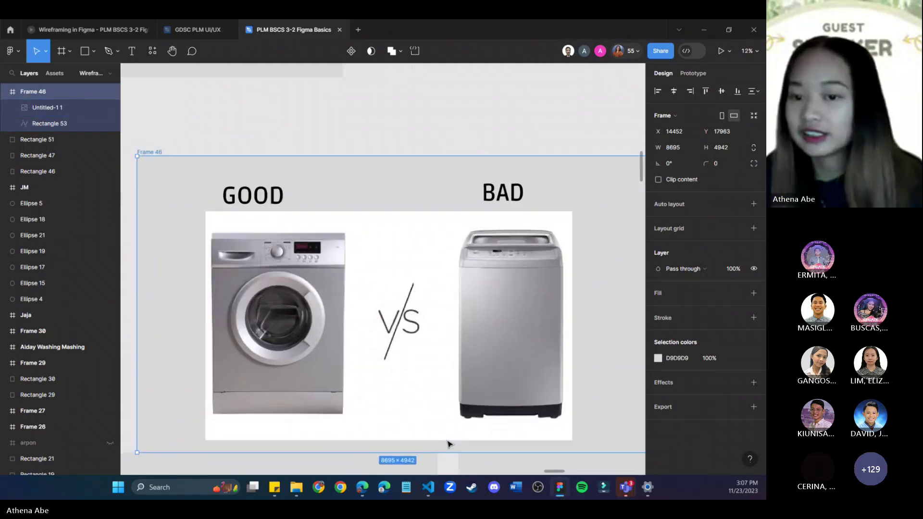
{"action": "scroll", "coordinate": [447, 443], "scroll_direction": "down", "scroll_amount": 3}
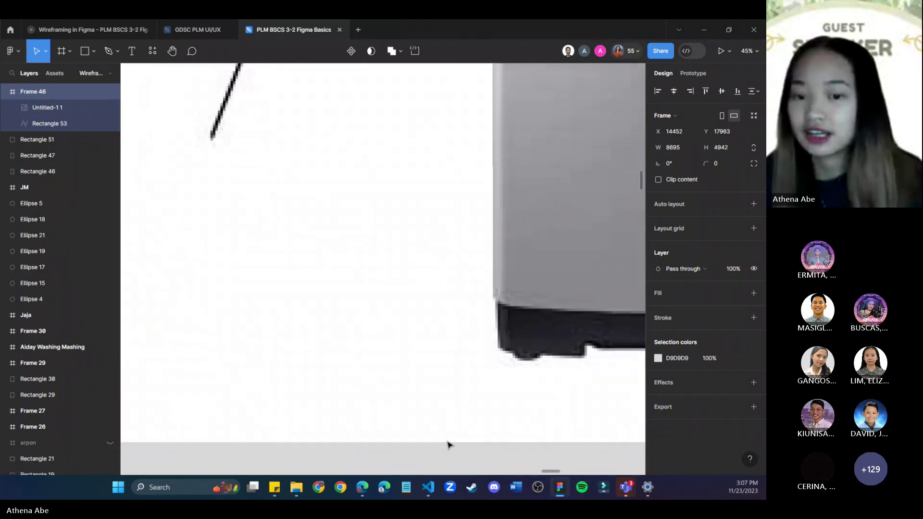
{"action": "scroll", "coordinate": [449, 440], "scroll_direction": "down", "scroll_amount": 2}
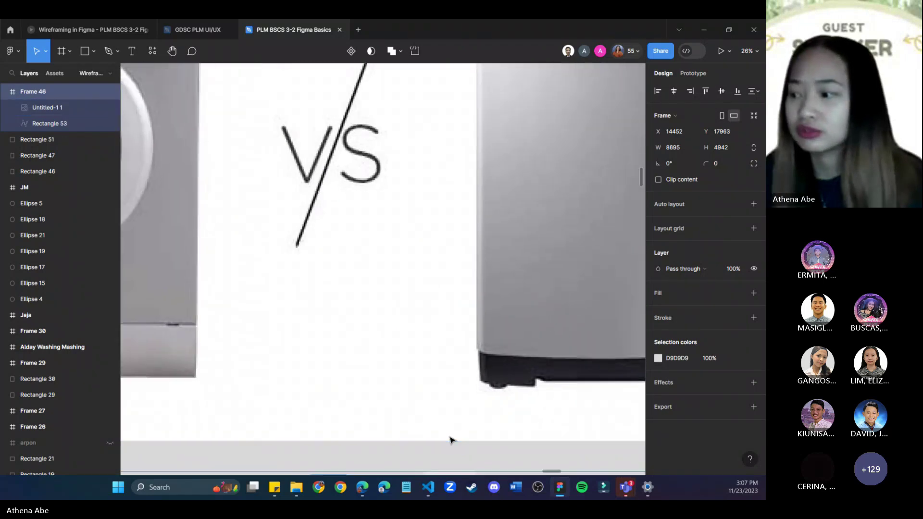
{"action": "scroll", "coordinate": [437, 401], "scroll_direction": "down", "scroll_amount": 3}
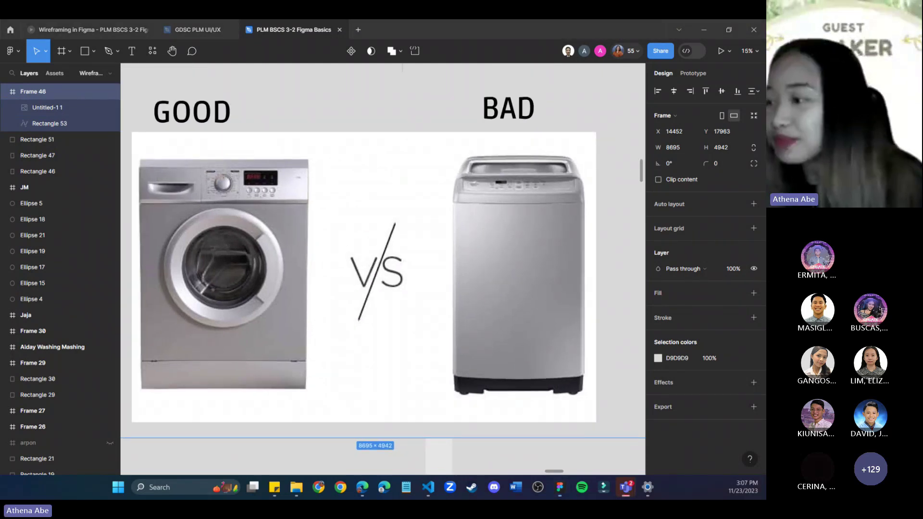
{"action": "scroll", "coordinate": [460, 378], "scroll_direction": "down", "scroll_amount": 1}
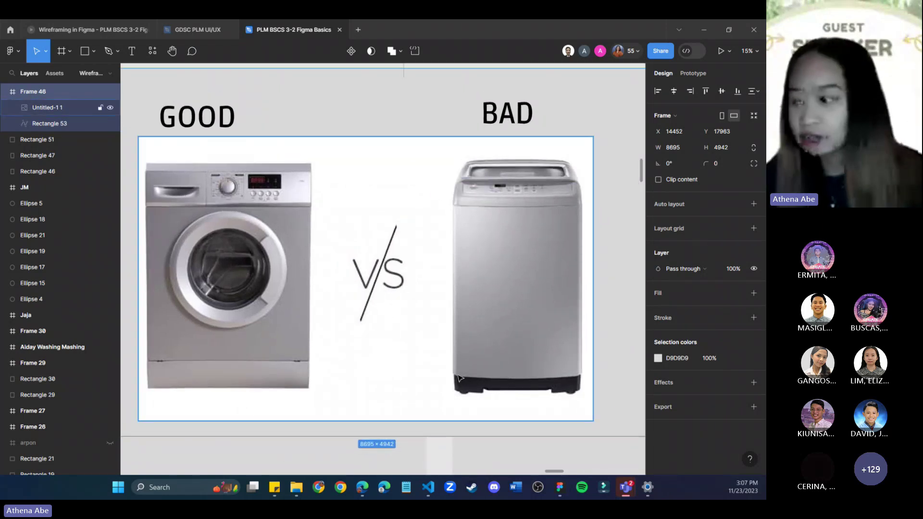
Clear the Frame 46 selection and view the "AKIN 'TO" meme entry above it in full.
{"action": "scroll", "coordinate": [426, 399], "scroll_direction": "down", "scroll_amount": 5}
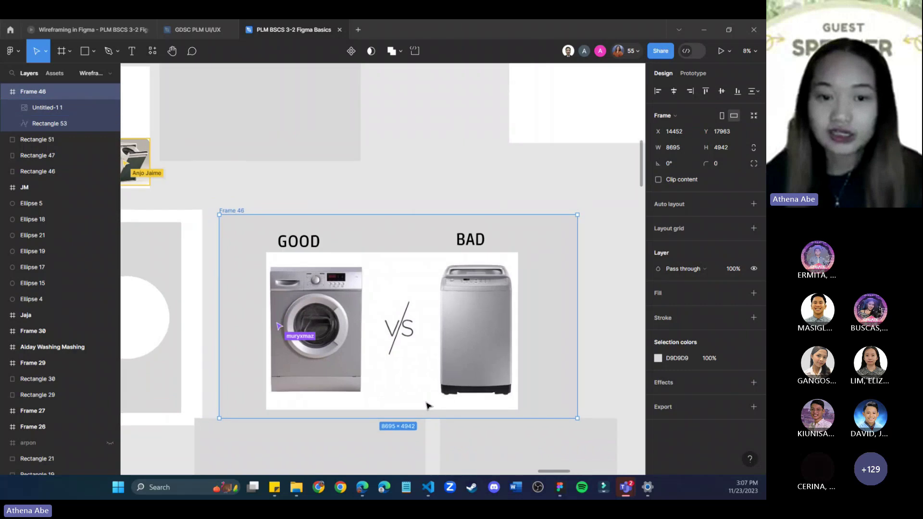
{"action": "scroll", "coordinate": [428, 407], "scroll_direction": "up", "scroll_amount": 1}
{"action": "scroll", "coordinate": [429, 406], "scroll_direction": "down", "scroll_amount": 4}
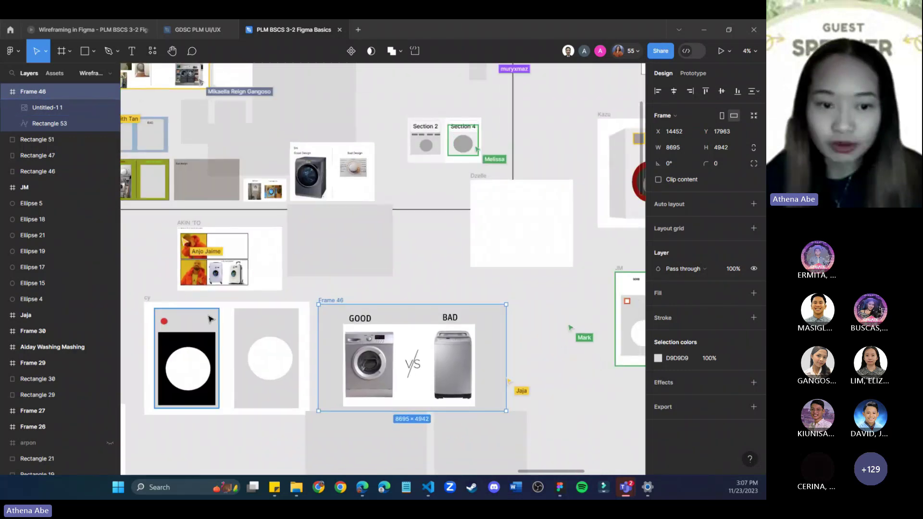
{"action": "scroll", "coordinate": [214, 321], "scroll_direction": "up", "scroll_amount": 1}
{"action": "scroll", "coordinate": [214, 321], "scroll_direction": "up", "scroll_amount": 5}
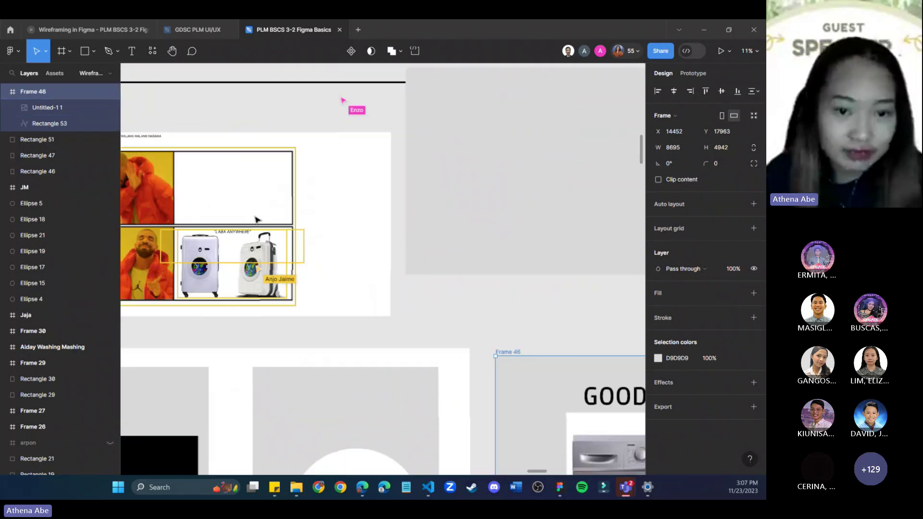
{"action": "left_click", "coordinate": [249, 327]}
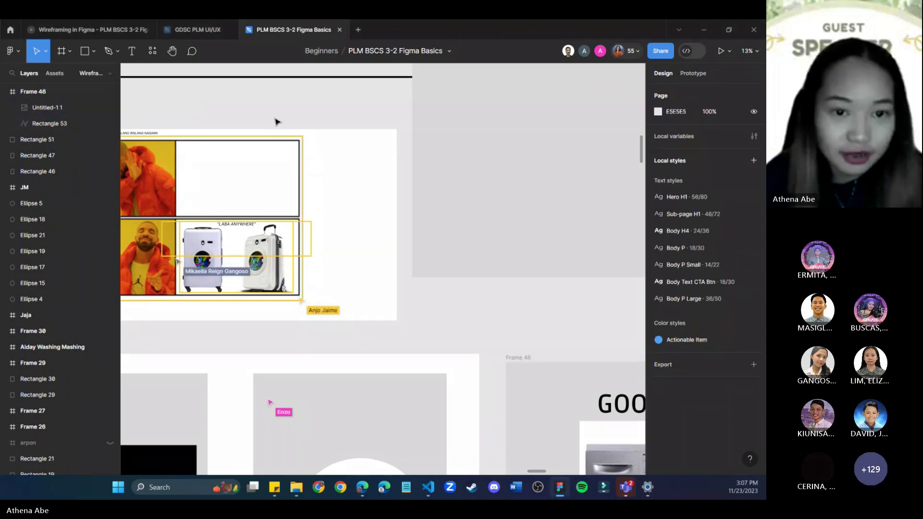
{"action": "left_click_drag", "start_coordinate": [253, 126], "coordinate": [307, 127]}
{"action": "scroll", "coordinate": [307, 127], "scroll_direction": "left", "scroll_amount": 2}
{"action": "scroll", "coordinate": [349, 339], "scroll_direction": "up", "scroll_amount": 1}
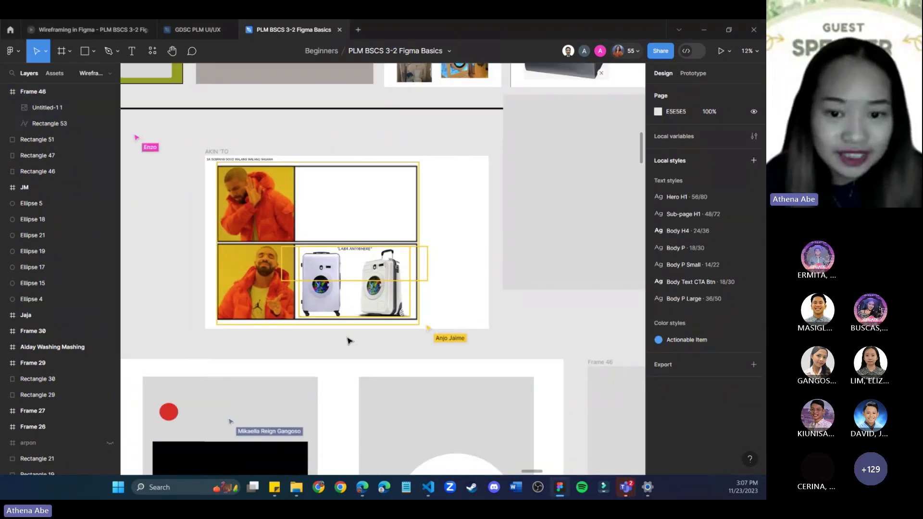
Examine the suitcase washing machines in the "AKIN 'TO" meme entry, and bring the Design Board entries above it into view.
{"action": "scroll", "coordinate": [349, 339], "scroll_direction": "down", "scroll_amount": 4}
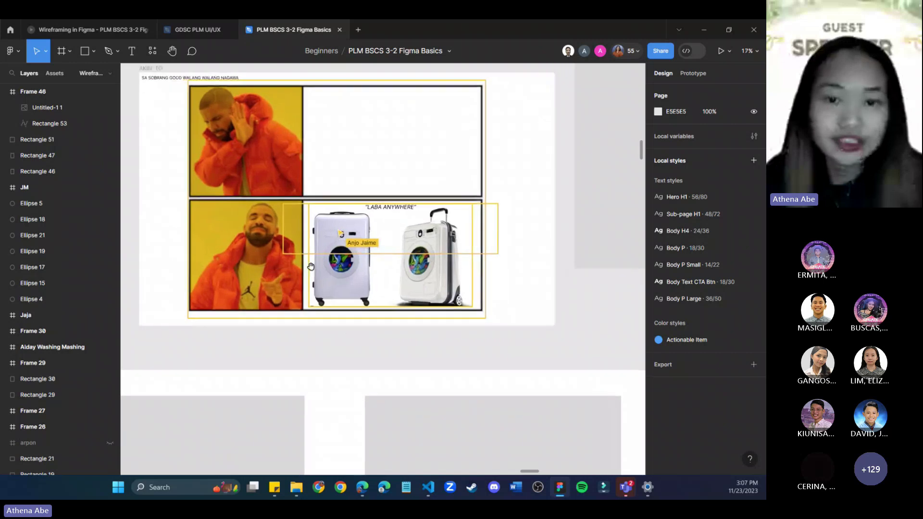
{"action": "scroll", "coordinate": [319, 276], "scroll_direction": "down", "scroll_amount": 2}
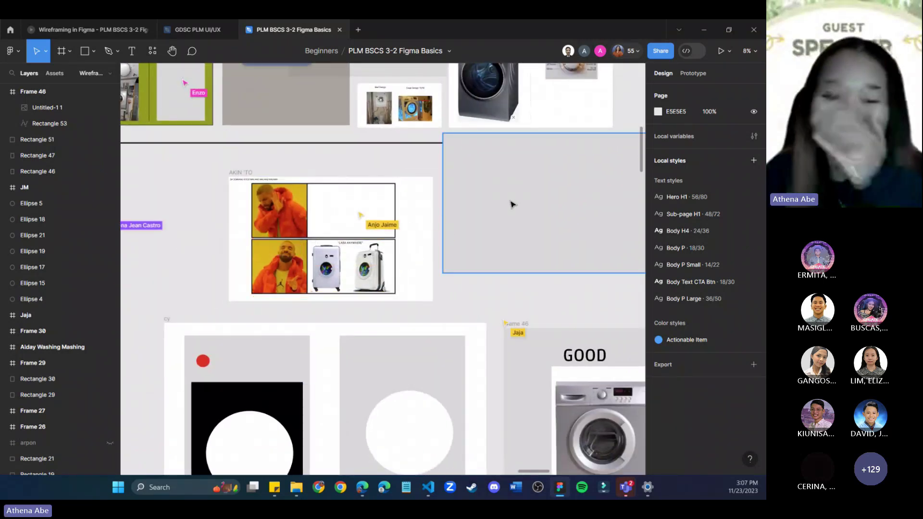
{"action": "left_click_drag", "start_coordinate": [369, 152], "coordinate": [317, 327]}
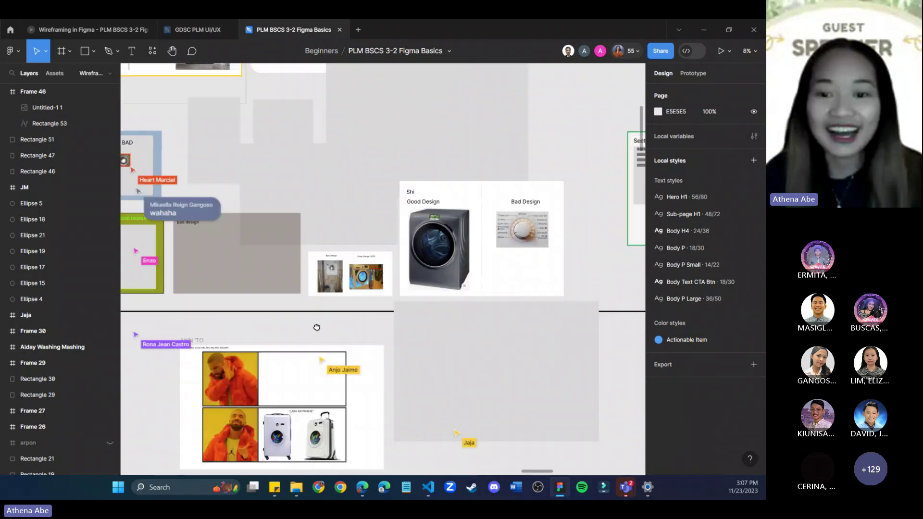
Compare the dark front-loading washer under Good Design with the control dial under Bad Design at a larger size.
{"action": "scroll", "coordinate": [412, 305], "scroll_direction": "up", "scroll_amount": 3}
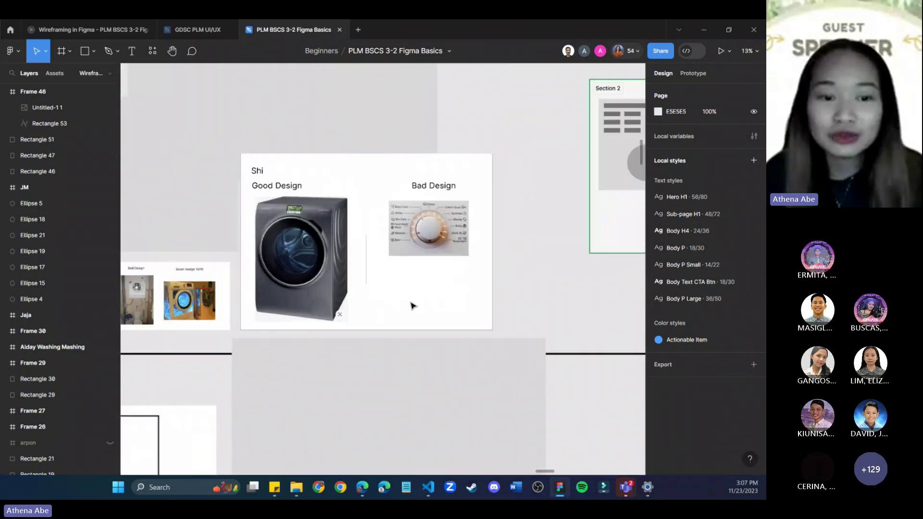
{"action": "scroll", "coordinate": [412, 306], "scroll_direction": "up", "scroll_amount": 4}
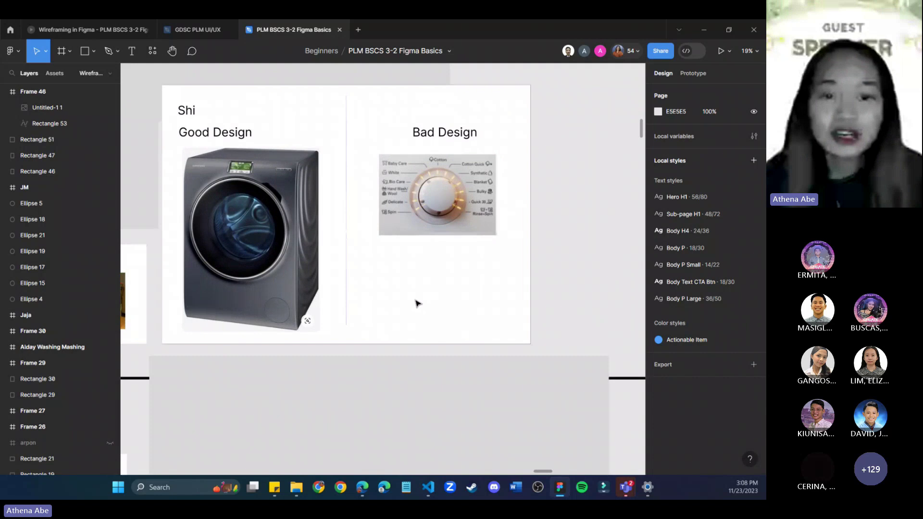
{"action": "scroll", "coordinate": [370, 336], "scroll_direction": "up", "scroll_amount": 1}
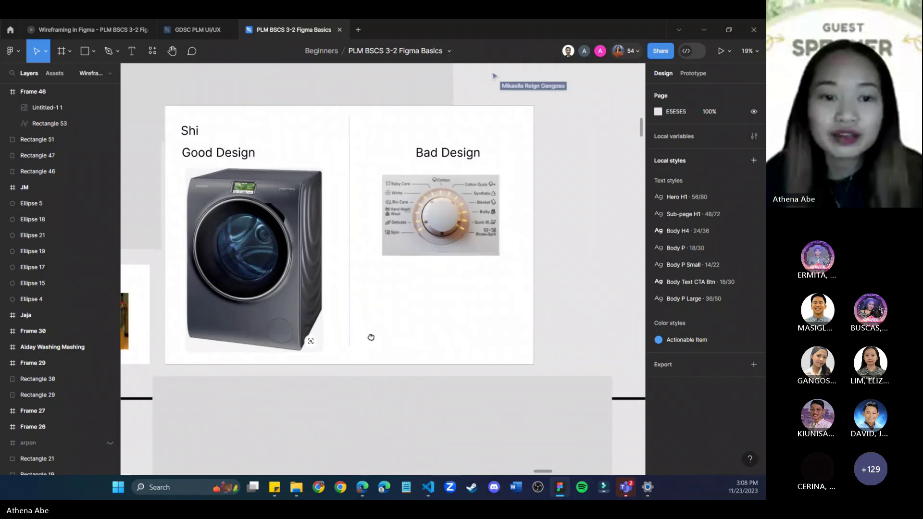
{"action": "scroll", "coordinate": [371, 337], "scroll_direction": "up", "scroll_amount": 2}
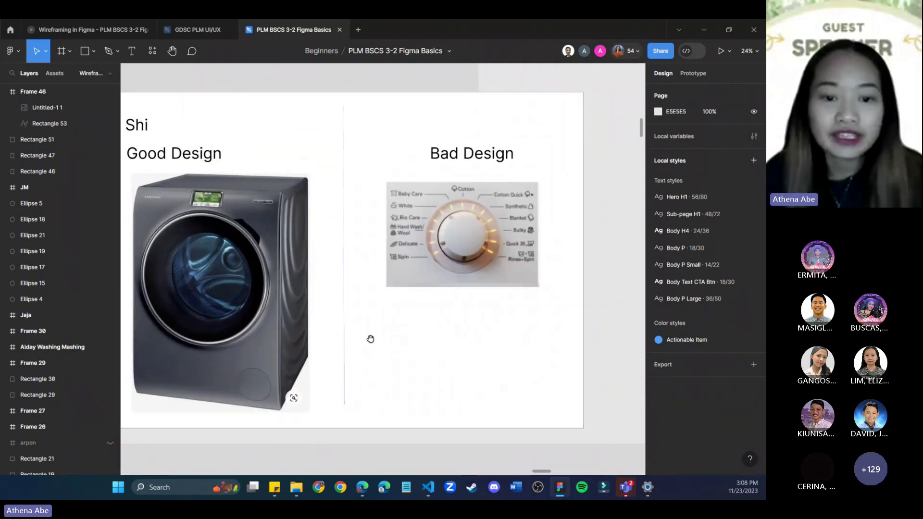
{"action": "scroll", "coordinate": [371, 339], "scroll_direction": "up", "scroll_amount": 2}
{"action": "left_click_drag", "start_coordinate": [401, 338], "coordinate": [414, 361]}
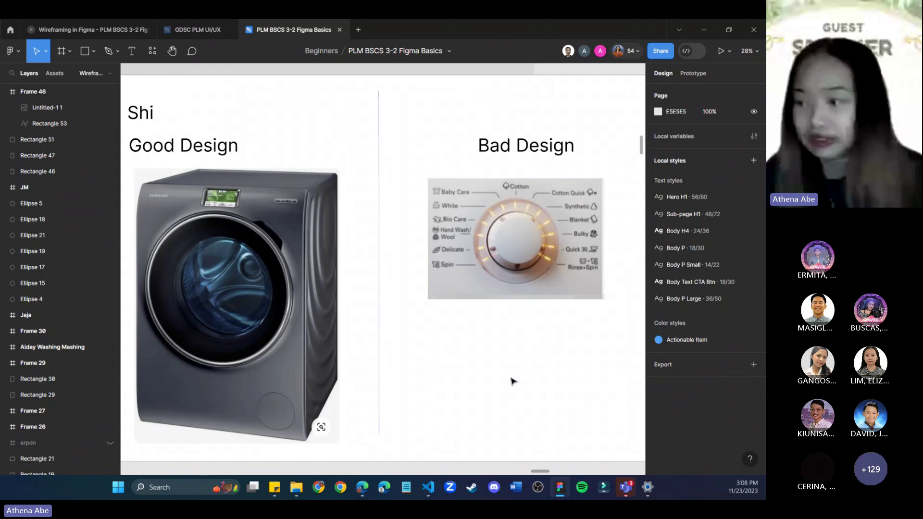
View the neighbouring "Bad Design" and "Great Design 10/10" entry up close, with both of its washing machine photos in full.
{"action": "scroll", "coordinate": [511, 381], "scroll_direction": "down", "scroll_amount": 5}
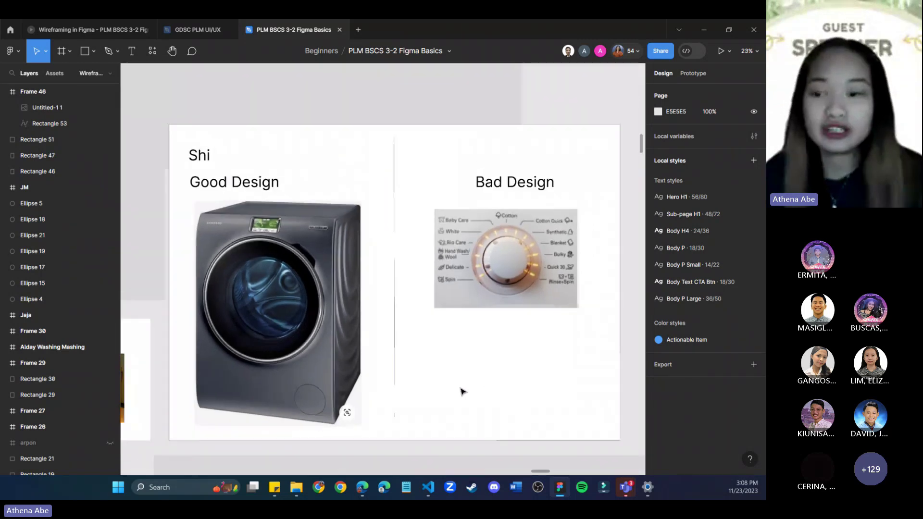
{"action": "scroll", "coordinate": [461, 396], "scroll_direction": "down", "scroll_amount": 2}
{"action": "left_click_drag", "start_coordinate": [214, 366], "coordinate": [434, 342]}
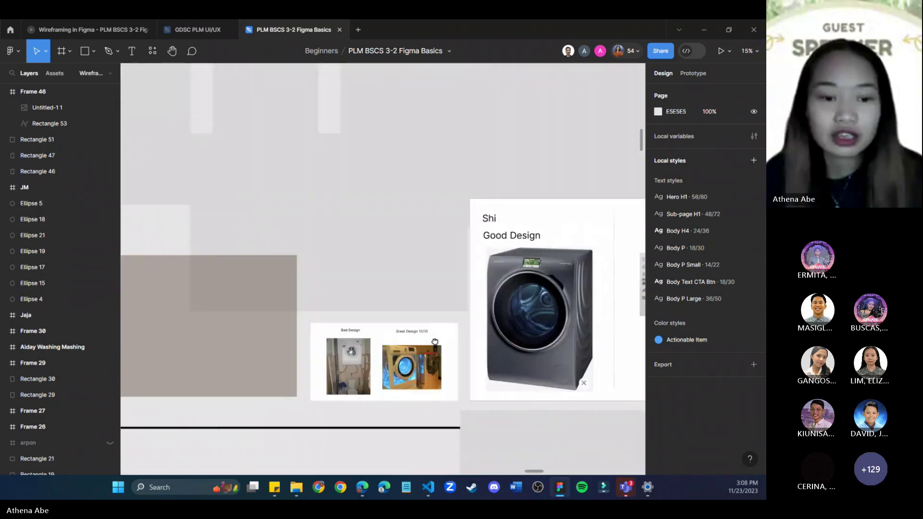
{"action": "scroll", "coordinate": [434, 342], "scroll_direction": "left", "scroll_amount": 2}
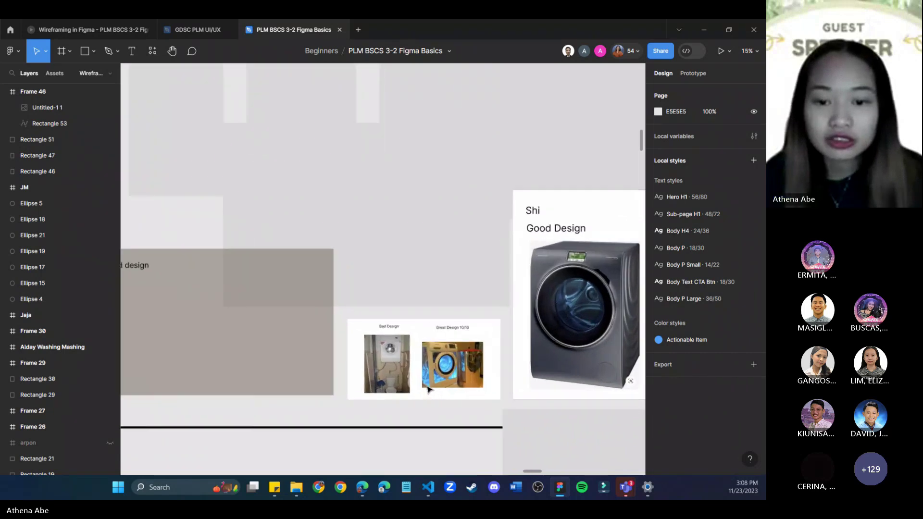
{"action": "scroll", "coordinate": [430, 387], "scroll_direction": "up", "scroll_amount": 10}
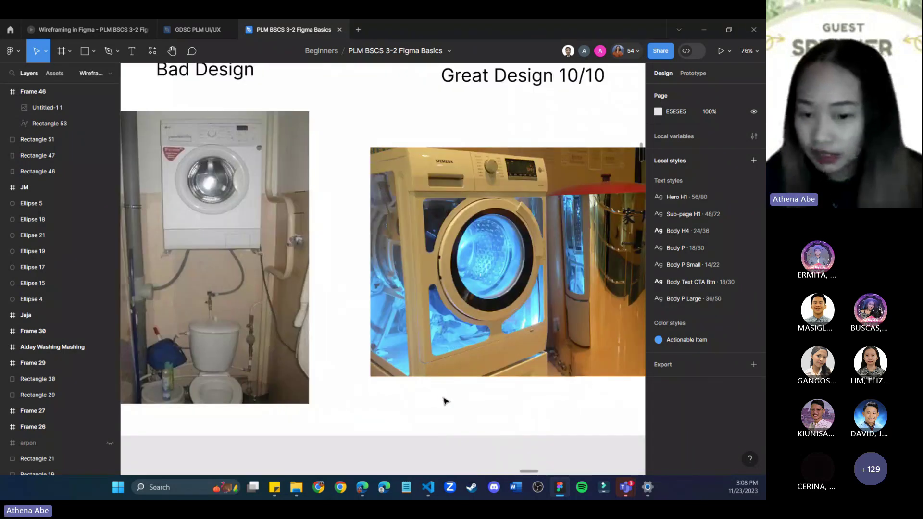
{"action": "scroll", "coordinate": [524, 382], "scroll_direction": "down", "scroll_amount": 1}
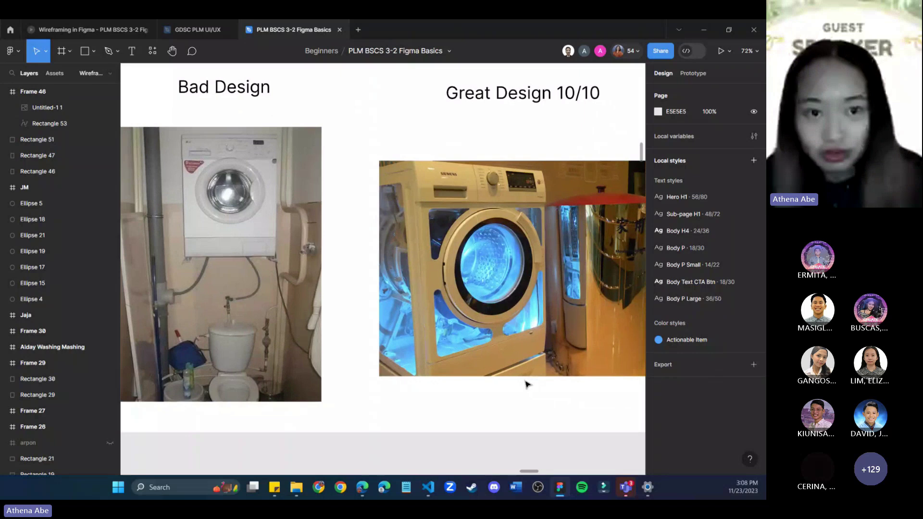
{"action": "scroll", "coordinate": [476, 288], "scroll_direction": "down", "scroll_amount": 1}
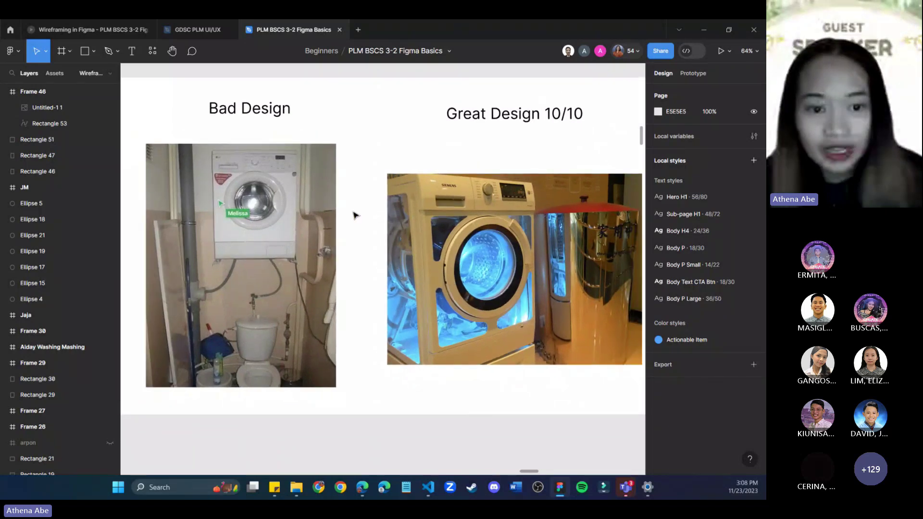
{"action": "scroll", "coordinate": [354, 213], "scroll_direction": "down", "scroll_amount": 1}
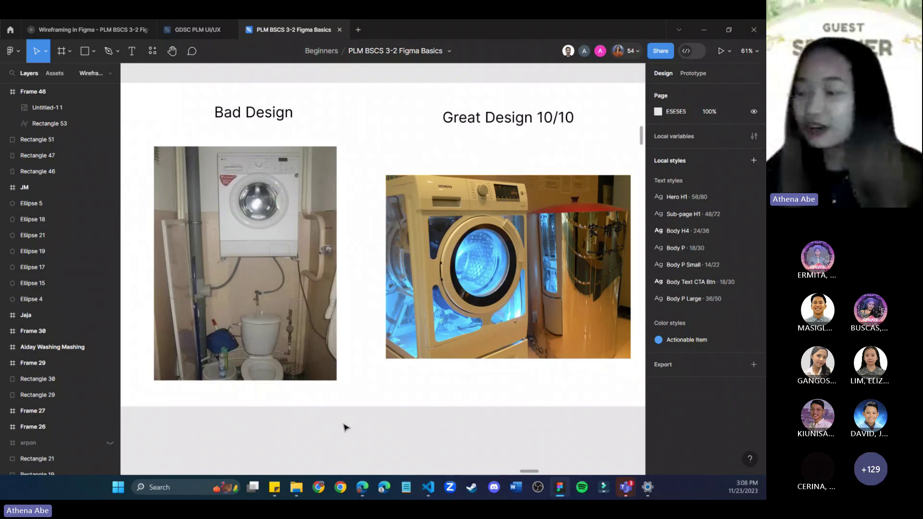
Move across the canvas beyond the Design Board to the drawn washing machine with the red door ring.
{"action": "scroll", "coordinate": [345, 426], "scroll_direction": "down", "scroll_amount": 5}
{"action": "left_click_drag", "start_coordinate": [447, 426], "coordinate": [161, 253]}
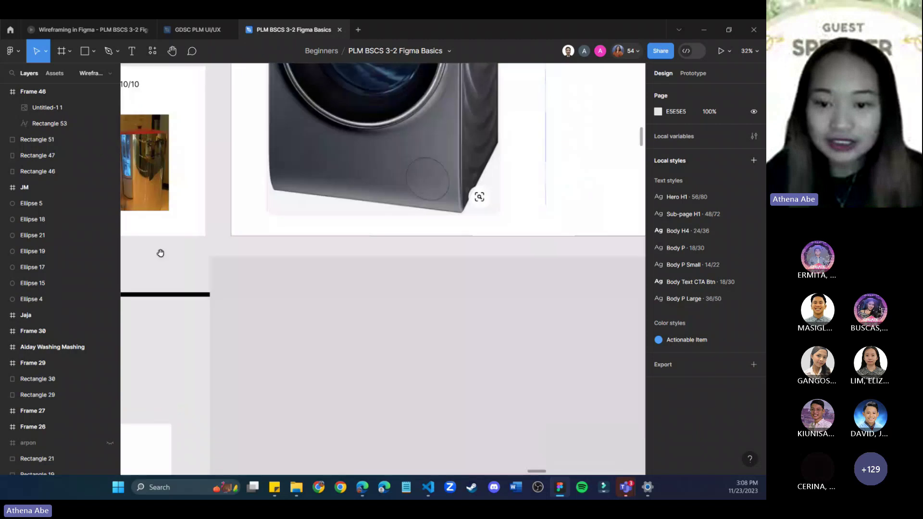
{"action": "scroll", "coordinate": [498, 331], "scroll_direction": "down", "scroll_amount": 10}
{"action": "left_click_drag", "start_coordinate": [539, 276], "coordinate": [171, 198]}
{"action": "left_click_drag", "start_coordinate": [518, 287], "coordinate": [224, 410]}
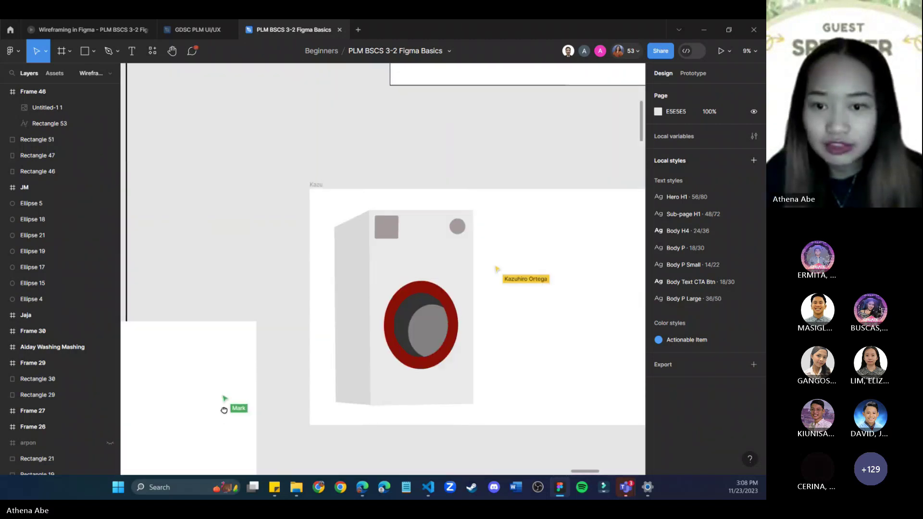
View the entry that pairs two black front-loading washers with a white washer under a kitchen counter.
{"action": "scroll", "coordinate": [561, 324], "scroll_direction": "down", "scroll_amount": 5}
{"action": "scroll", "coordinate": [561, 323], "scroll_direction": "right", "scroll_amount": 10}
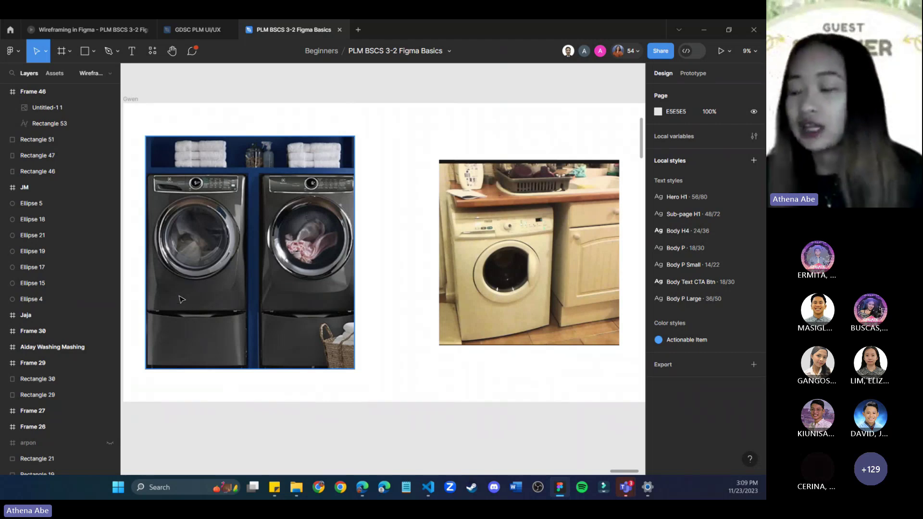
{"action": "scroll", "coordinate": [302, 395], "scroll_direction": "down", "scroll_amount": 4}
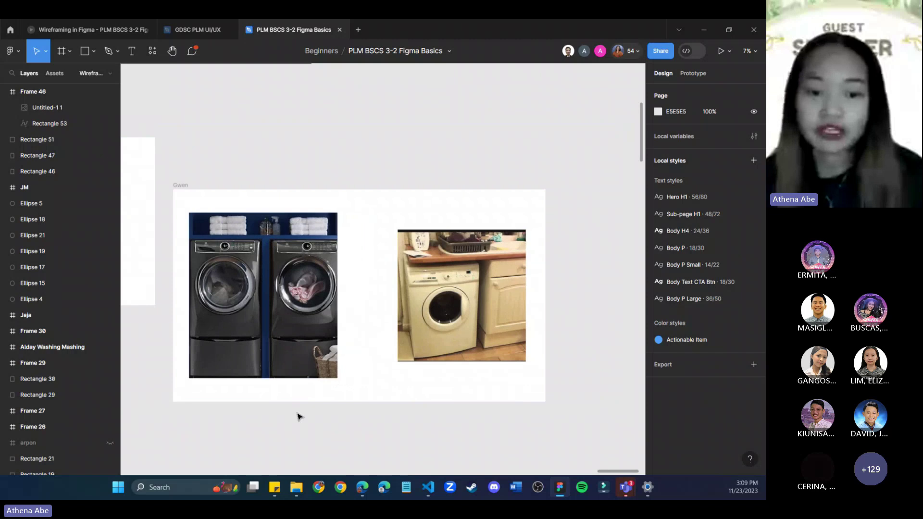
Survey the entries around Frame 19 and Frame 44, and return to the central entries near the "AKIN 'TO" meme.
{"action": "scroll", "coordinate": [303, 414], "scroll_direction": "down", "scroll_amount": 3}
{"action": "left_click_drag", "start_coordinate": [200, 371], "coordinate": [458, 265]}
{"action": "scroll", "coordinate": [459, 265], "scroll_direction": "down", "scroll_amount": 5}
{"action": "scroll", "coordinate": [458, 265], "scroll_direction": "left", "scroll_amount": 3}
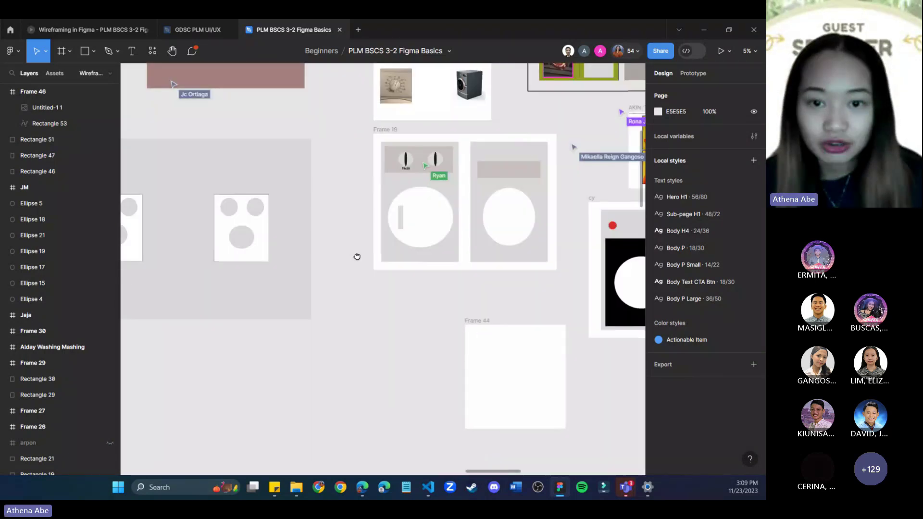
{"action": "scroll", "coordinate": [357, 256], "scroll_direction": "right", "scroll_amount": 7}
{"action": "scroll", "coordinate": [357, 257], "scroll_direction": "up", "scroll_amount": 4}
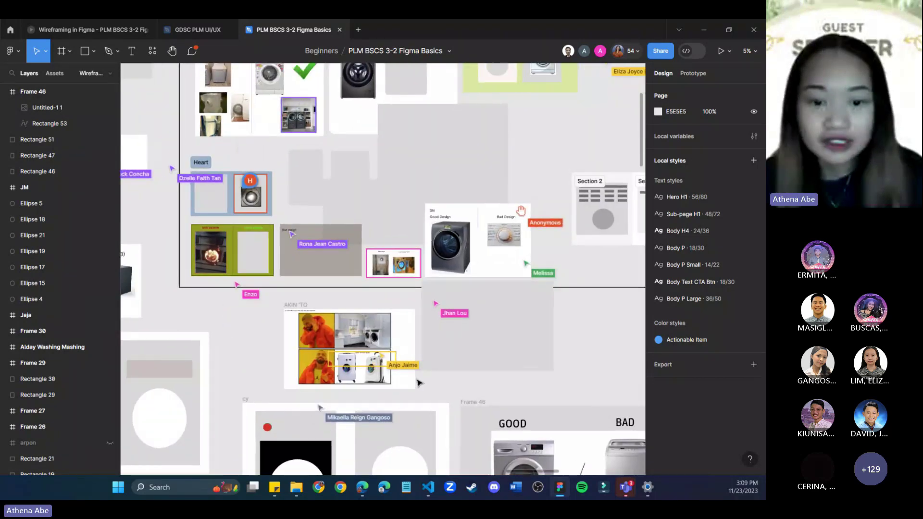
Examine the updated "AKIN 'TO" meme up close, including the laundry room photo in its upper panel.
{"action": "scroll", "coordinate": [418, 382], "scroll_direction": "up", "scroll_amount": 5}
{"action": "scroll", "coordinate": [419, 373], "scroll_direction": "up", "scroll_amount": 3}
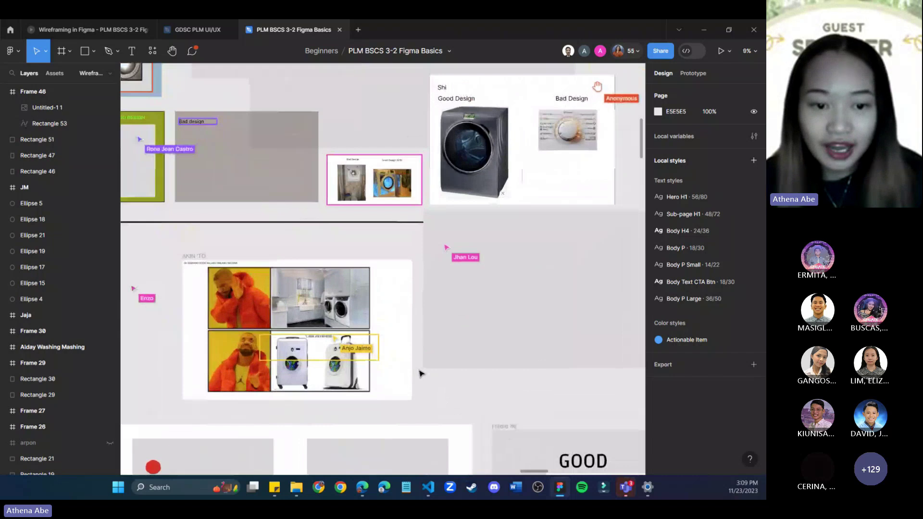
{"action": "scroll", "coordinate": [420, 374], "scroll_direction": "up", "scroll_amount": 2}
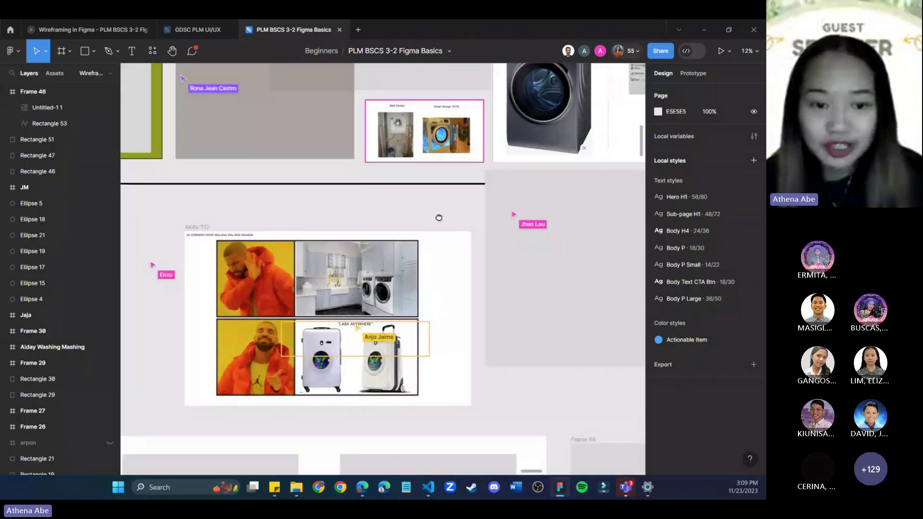
{"action": "scroll", "coordinate": [476, 356], "scroll_direction": "up", "scroll_amount": 3}
{"action": "scroll", "coordinate": [476, 357], "scroll_direction": "up", "scroll_amount": 2}
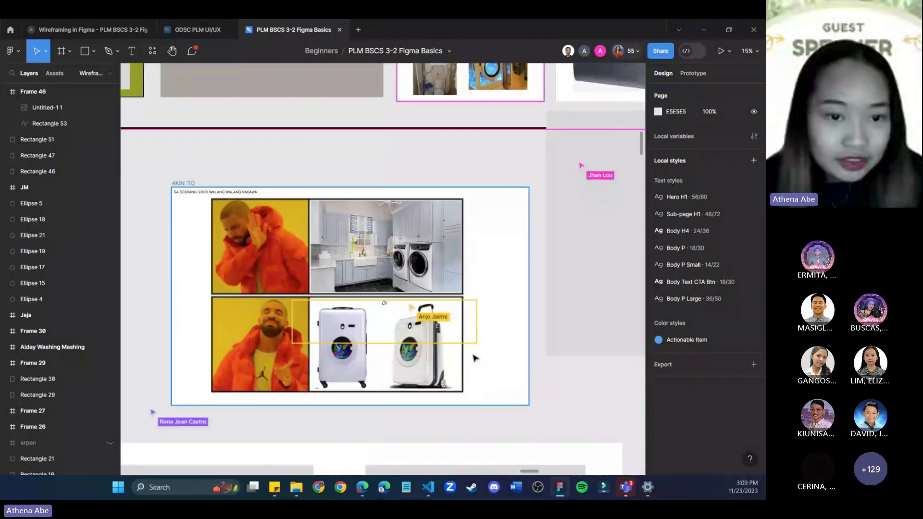
{"action": "scroll", "coordinate": [448, 368], "scroll_direction": "up", "scroll_amount": 2}
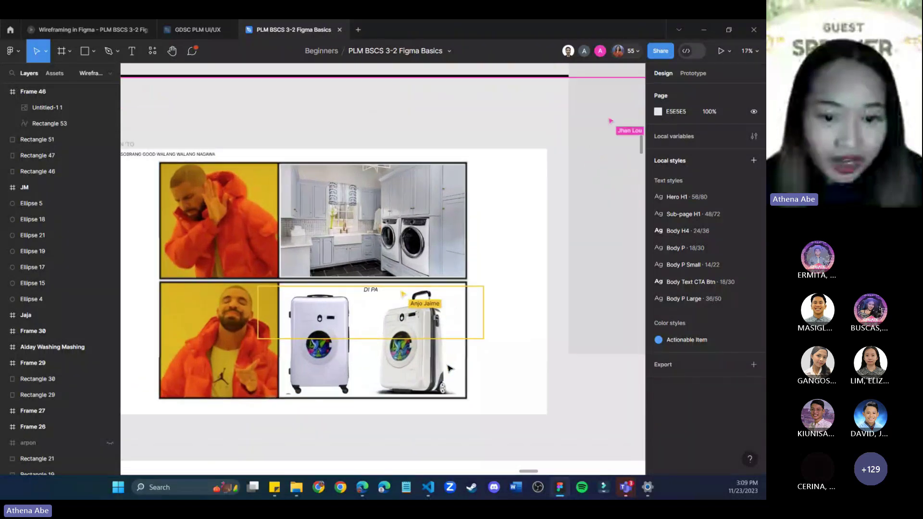
Look over the Design Board and its surrounding frames as a whole to find another entry to discuss.
{"action": "scroll", "coordinate": [448, 368], "scroll_direction": "down", "scroll_amount": 8}
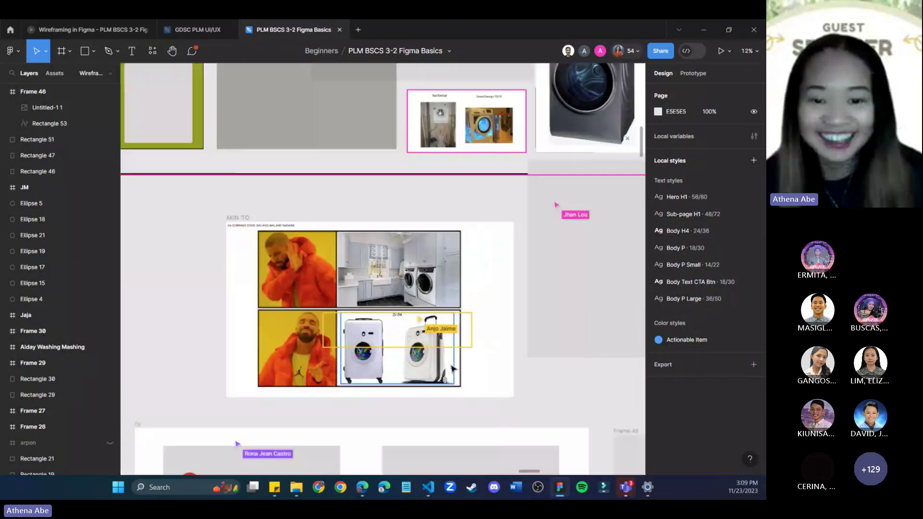
{"action": "scroll", "coordinate": [462, 375], "scroll_direction": "up", "scroll_amount": 3}
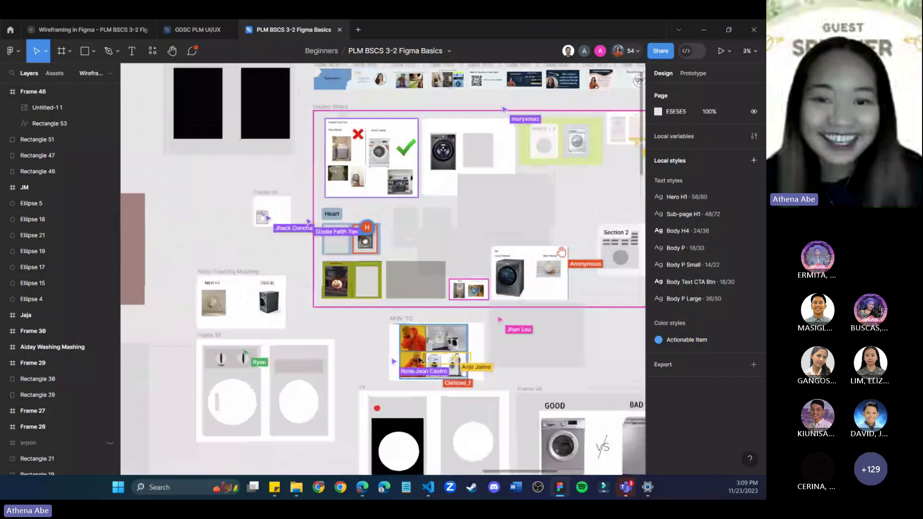
{"action": "scroll", "coordinate": [395, 340], "scroll_direction": "up", "scroll_amount": 3}
{"action": "scroll", "coordinate": [395, 340], "scroll_direction": "up", "scroll_amount": 3}
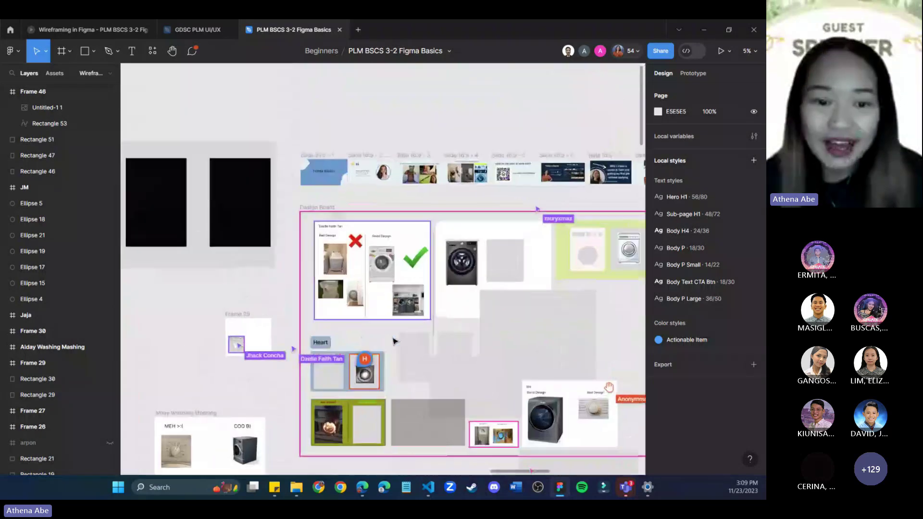
View the Design Board's first entry, marked with a red cross and green check, with its bad and good designs in full.
{"action": "scroll", "coordinate": [394, 340], "scroll_direction": "up", "scroll_amount": 5}
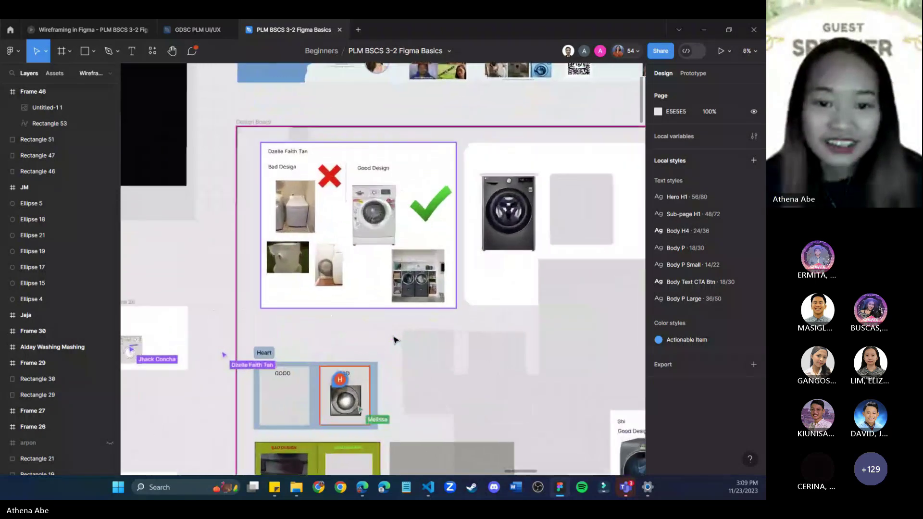
{"action": "scroll", "coordinate": [345, 296], "scroll_direction": "up", "scroll_amount": 2}
{"action": "left_click_drag", "start_coordinate": [354, 264], "coordinate": [358, 370]}
{"action": "scroll", "coordinate": [358, 369], "scroll_direction": "up", "scroll_amount": 2}
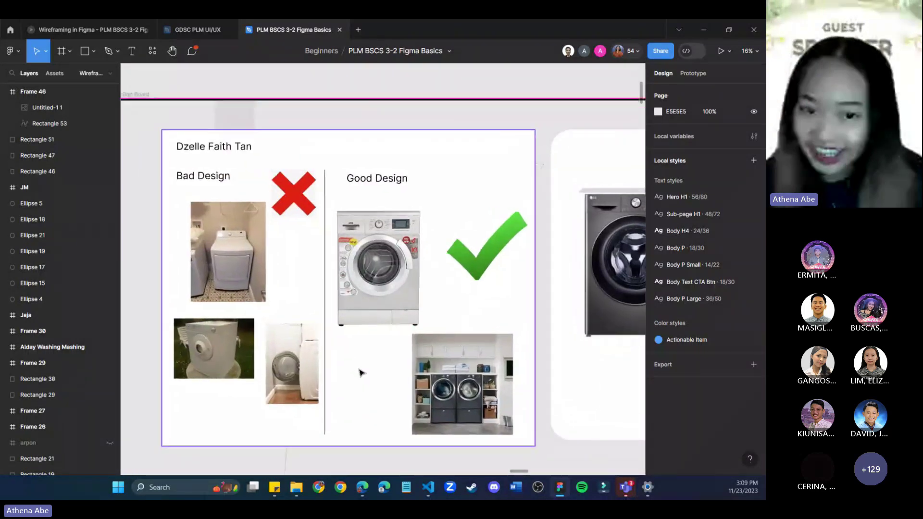
{"action": "scroll", "coordinate": [361, 370], "scroll_direction": "up", "scroll_amount": 1}
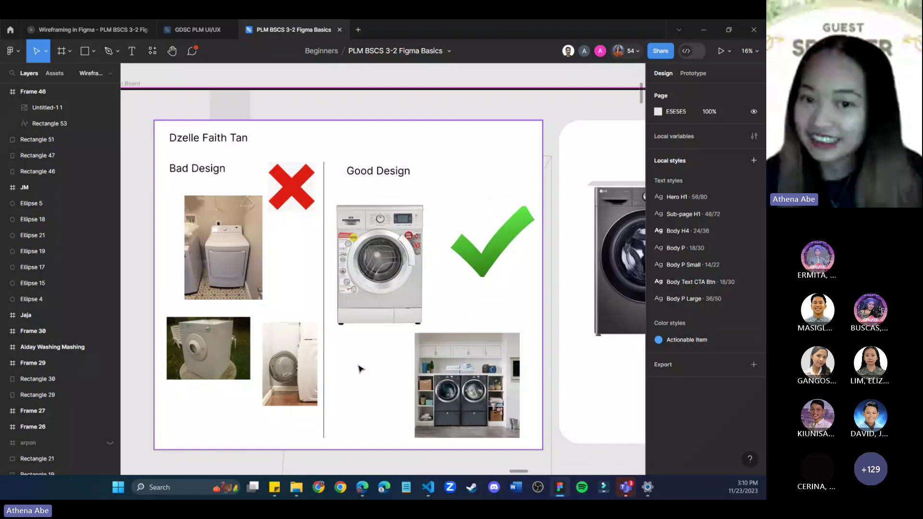
{"action": "scroll", "coordinate": [360, 369], "scroll_direction": "up", "scroll_amount": 1}
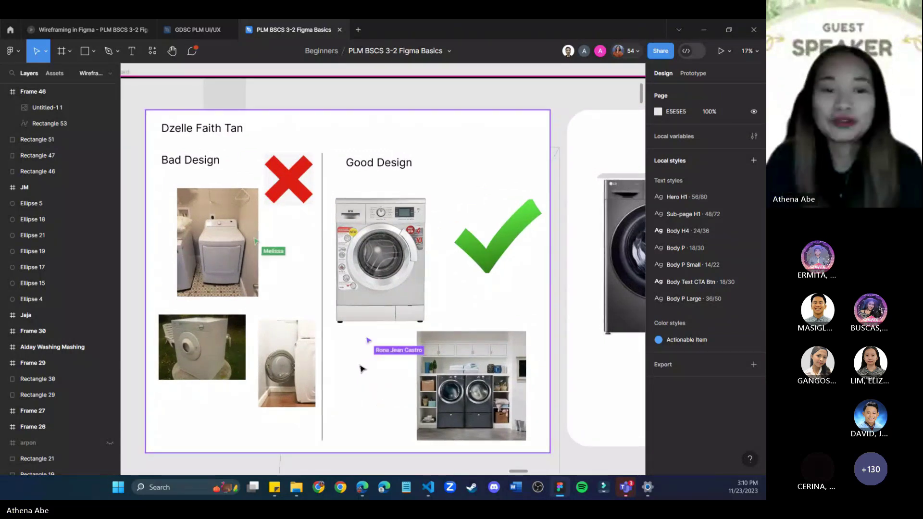
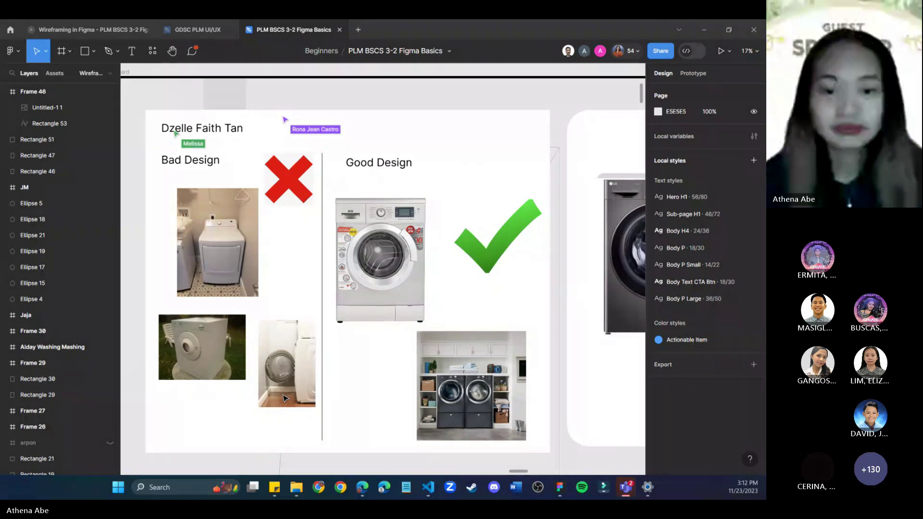
Inspect the IFB front-loading washing machine under Good Design in that entry up close.
{"action": "scroll", "coordinate": [425, 282], "scroll_direction": "up", "scroll_amount": 5}
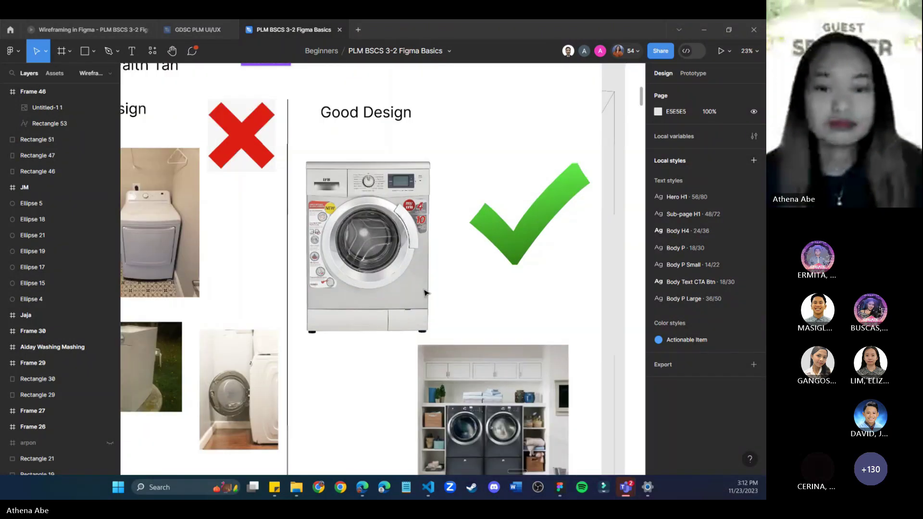
{"action": "scroll", "coordinate": [432, 278], "scroll_direction": "up", "scroll_amount": 2}
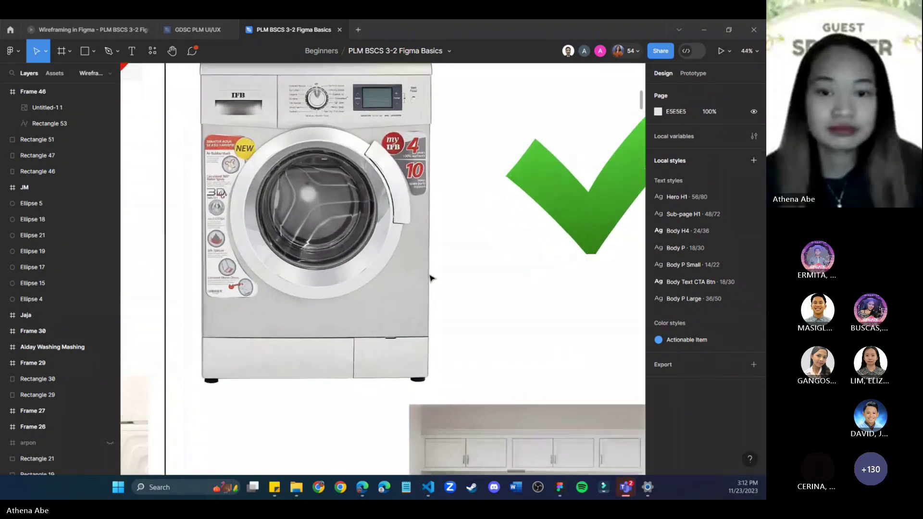
Examine the full front of the IFB washing machine, from its control panel down to its base.
{"action": "scroll", "coordinate": [497, 242], "scroll_direction": "up", "scroll_amount": 1}
{"action": "scroll", "coordinate": [497, 241], "scroll_direction": "left", "scroll_amount": 3}
{"action": "scroll", "coordinate": [496, 242], "scroll_direction": "up", "scroll_amount": 1}
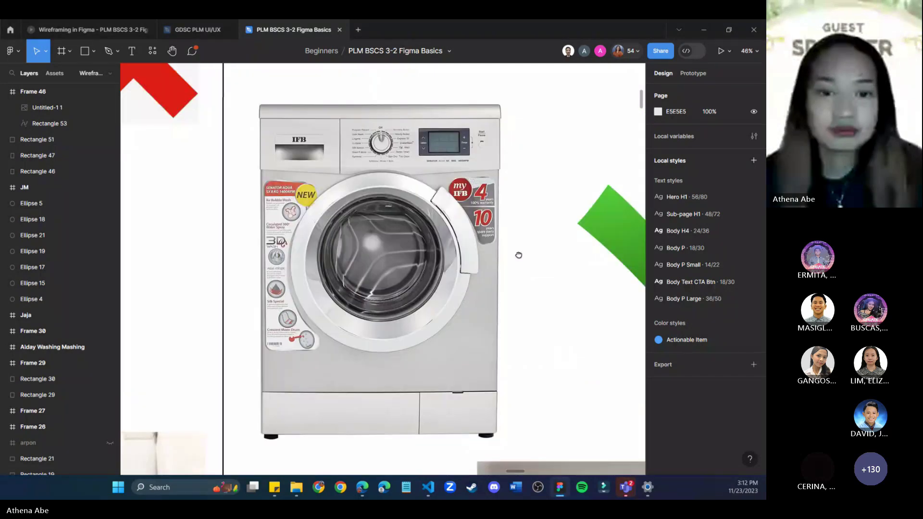
{"action": "scroll", "coordinate": [510, 275], "scroll_direction": "up", "scroll_amount": 1}
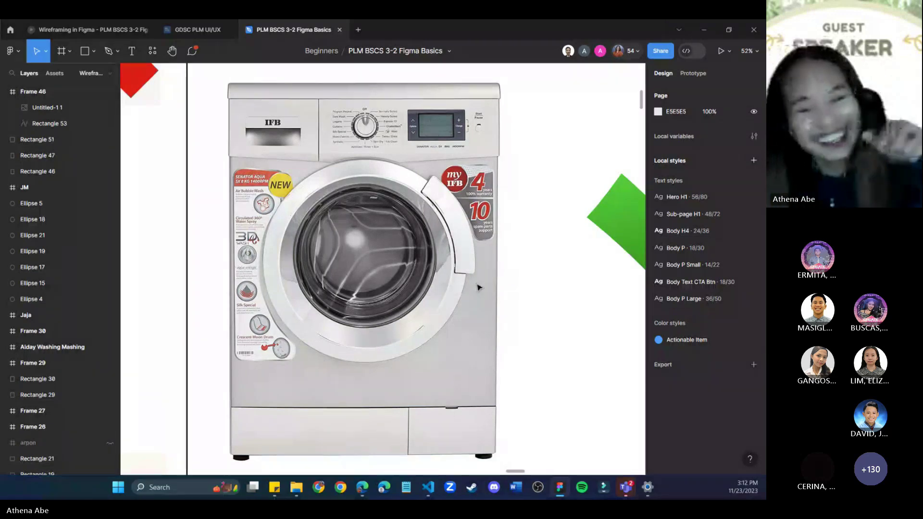
Examine the laundry room photo with two dark front-loading washers and built-in shelves under Good Design.
{"action": "scroll", "coordinate": [474, 289], "scroll_direction": "down", "scroll_amount": 5}
{"action": "scroll", "coordinate": [474, 289], "scroll_direction": "right", "scroll_amount": 3}
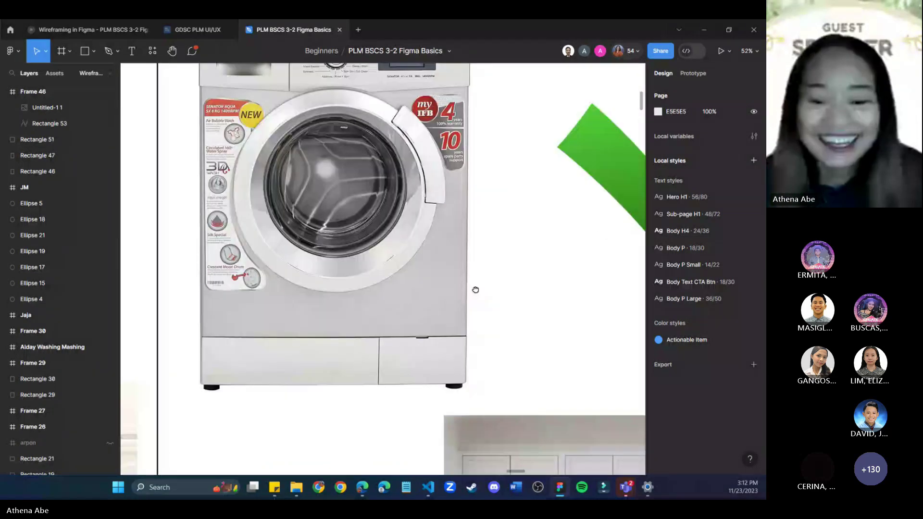
{"action": "scroll", "coordinate": [506, 320], "scroll_direction": "down", "scroll_amount": 5}
{"action": "scroll", "coordinate": [505, 321], "scroll_direction": "right", "scroll_amount": 5}
{"action": "scroll", "coordinate": [371, 336], "scroll_direction": "down", "scroll_amount": 4}
{"action": "scroll", "coordinate": [406, 282], "scroll_direction": "up", "scroll_amount": 2}
{"action": "scroll", "coordinate": [407, 282], "scroll_direction": "down", "scroll_amount": 2}
{"action": "scroll", "coordinate": [406, 282], "scroll_direction": "right", "scroll_amount": 3}
{"action": "scroll", "coordinate": [388, 317], "scroll_direction": "down", "scroll_amount": 1}
{"action": "scroll", "coordinate": [389, 318], "scroll_direction": "right", "scroll_amount": 2}
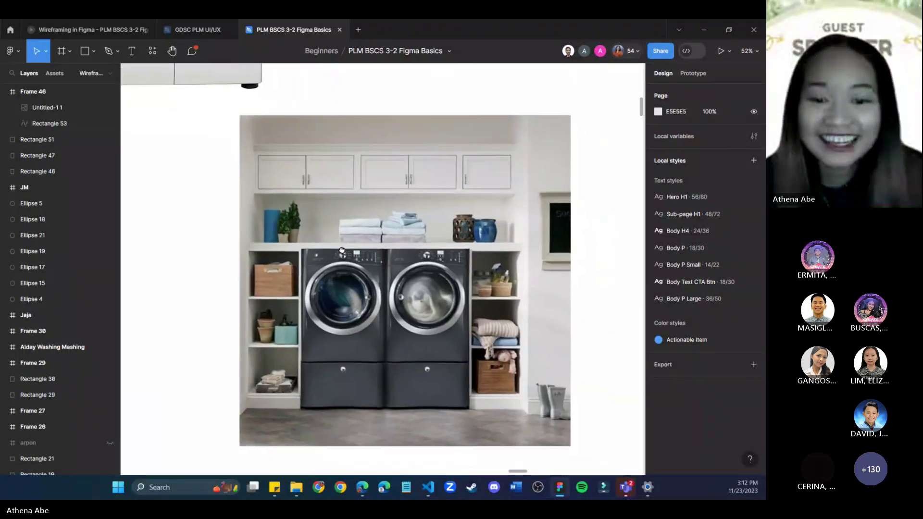
{"action": "scroll", "coordinate": [387, 317], "scroll_direction": "up", "scroll_amount": 2}
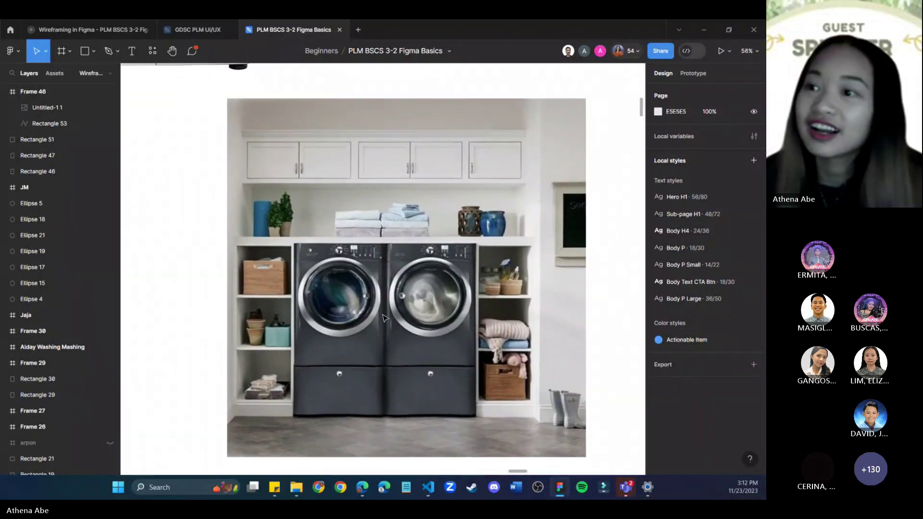
{"action": "scroll", "coordinate": [404, 316], "scroll_direction": "down", "scroll_amount": 1}
{"action": "scroll", "coordinate": [404, 316], "scroll_direction": "left", "scroll_amount": 1}
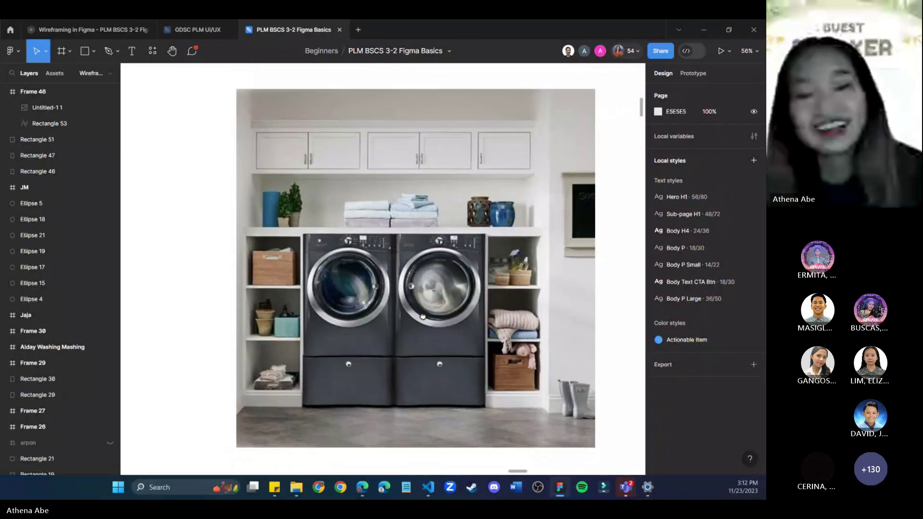
{"action": "scroll", "coordinate": [423, 315], "scroll_direction": "right", "scroll_amount": 2}
{"action": "scroll", "coordinate": [423, 316], "scroll_direction": "up", "scroll_amount": 1}
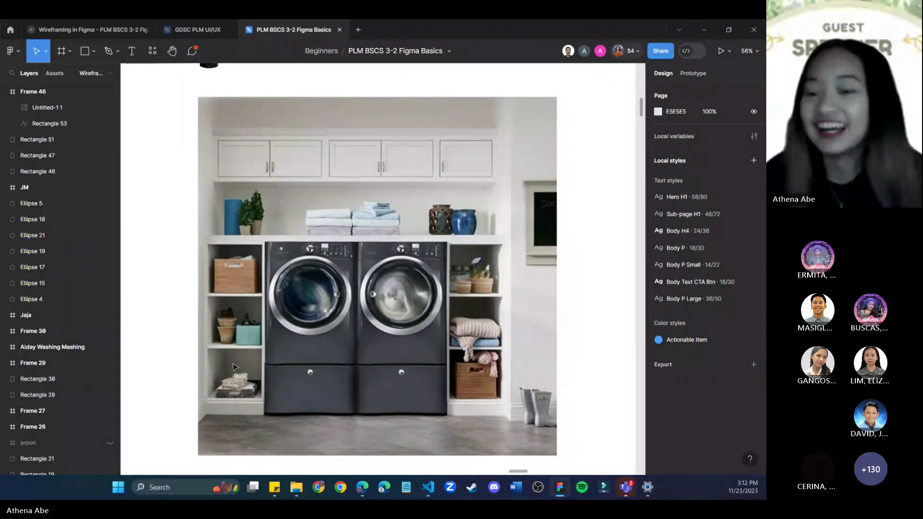
{"action": "scroll", "coordinate": [385, 366], "scroll_direction": "down", "scroll_amount": 2}
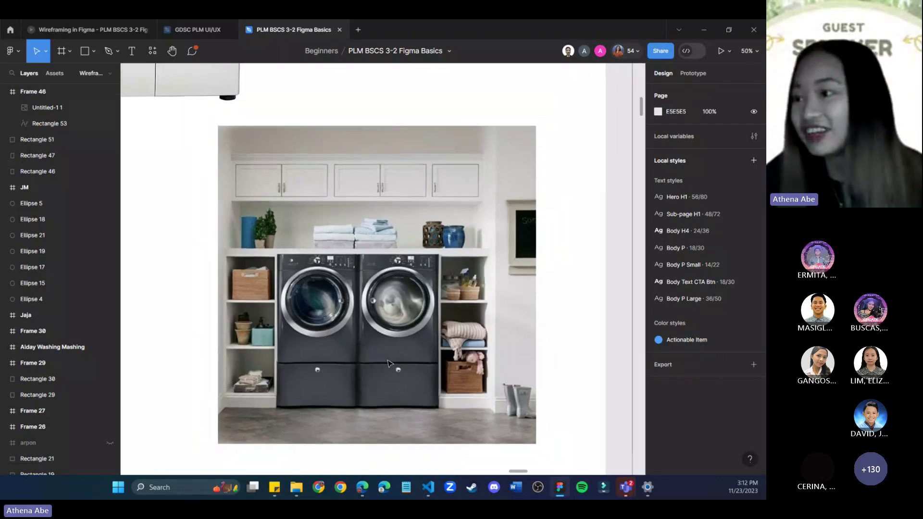
View the first entry as a whole beside the neighbouring Design Board entry with the black and white front loaders.
{"action": "scroll", "coordinate": [390, 362], "scroll_direction": "down", "scroll_amount": 10}
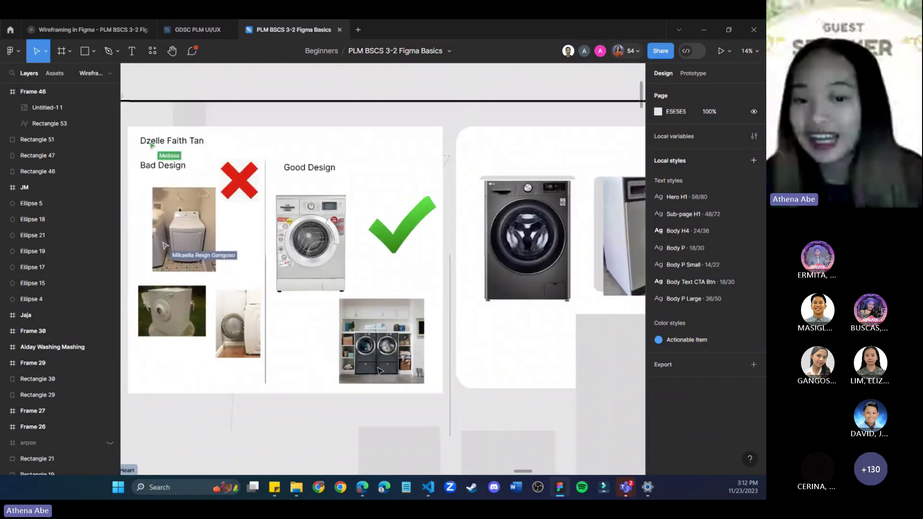
{"action": "scroll", "coordinate": [375, 423], "scroll_direction": "down", "scroll_amount": 3}
{"action": "left_click_drag", "start_coordinate": [498, 380], "coordinate": [505, 406]}
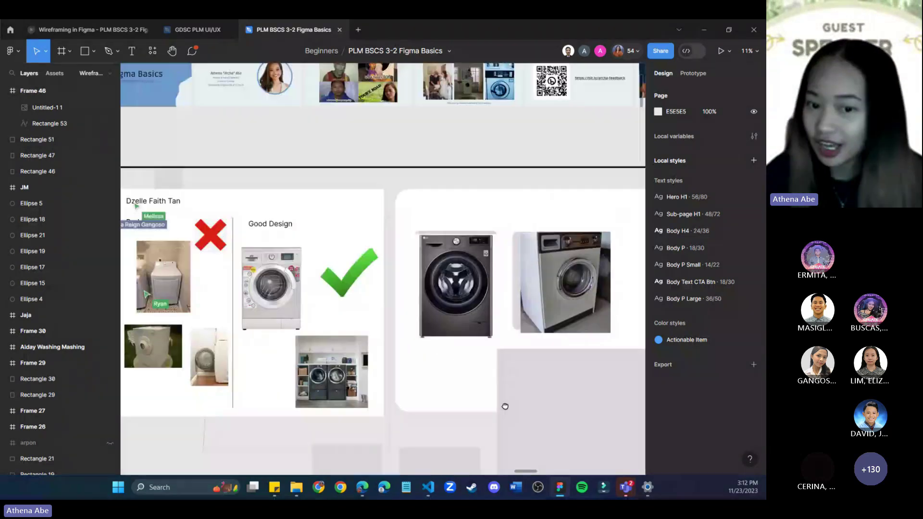
{"action": "scroll", "coordinate": [505, 407], "scroll_direction": "down", "scroll_amount": 5}
{"action": "scroll", "coordinate": [532, 401], "scroll_direction": "up", "scroll_amount": 3}
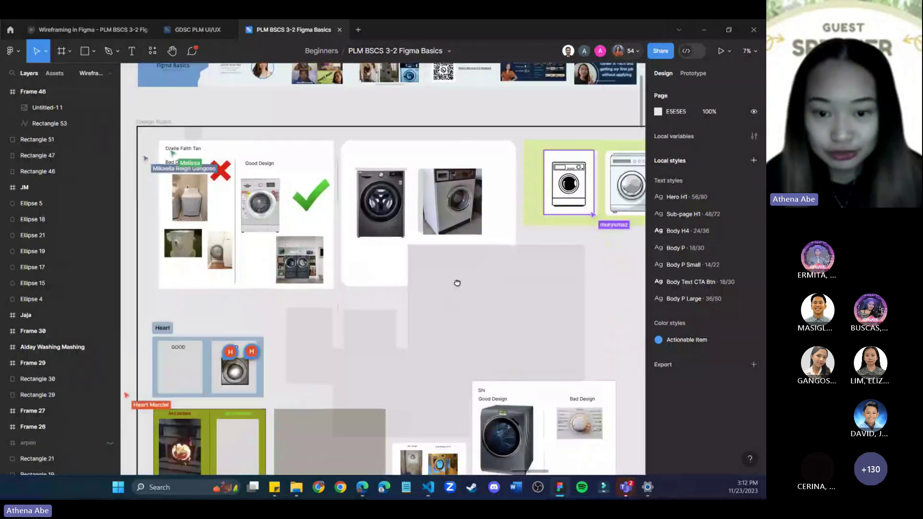
Look across the Design Board's remaining entries and the frames below it, including the "AKIN 'TO" meme and Frame 46.
{"action": "left_click_drag", "start_coordinate": [412, 377], "coordinate": [422, 335]}
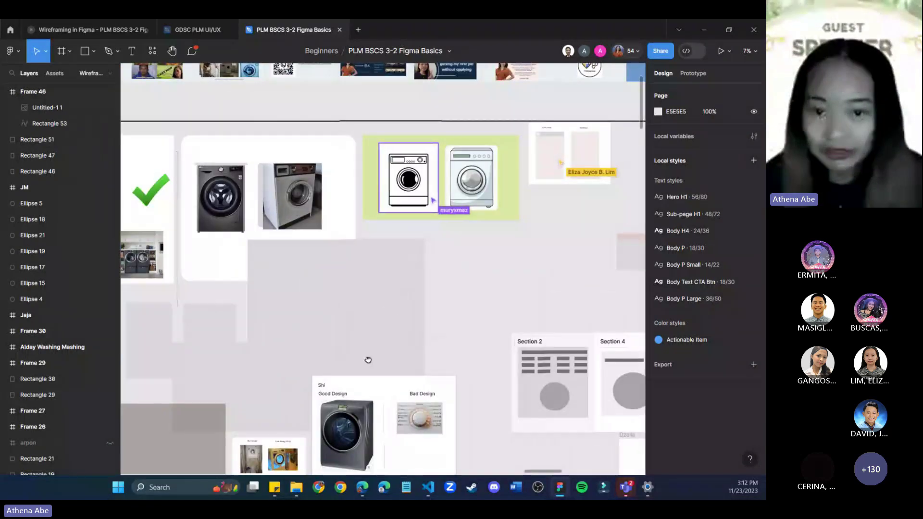
{"action": "left_click_drag", "start_coordinate": [367, 360], "coordinate": [435, 269]}
{"action": "left_click_drag", "start_coordinate": [420, 443], "coordinate": [525, 278]}
{"action": "left_click_drag", "start_coordinate": [496, 377], "coordinate": [286, 270]}
{"action": "scroll", "coordinate": [519, 477], "scroll_direction": "up", "scroll_amount": 1}
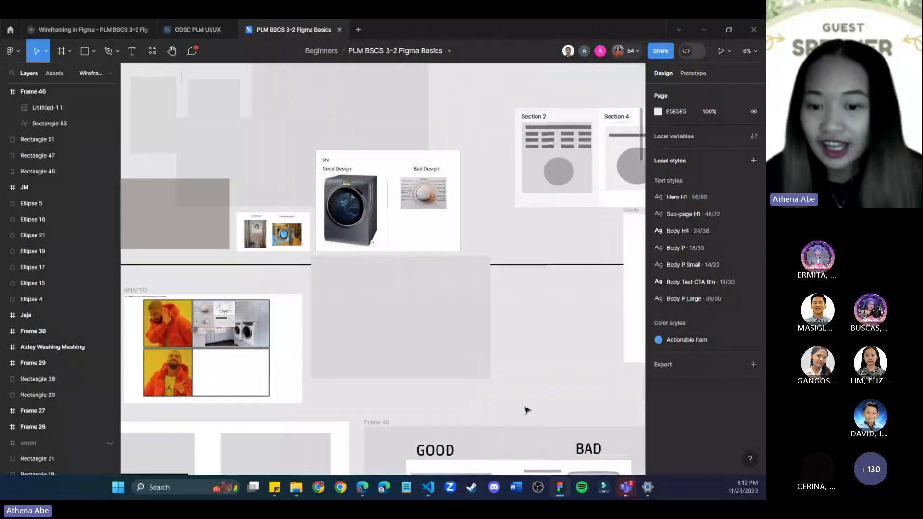
{"action": "scroll", "coordinate": [524, 405], "scroll_direction": "down", "scroll_amount": 5}
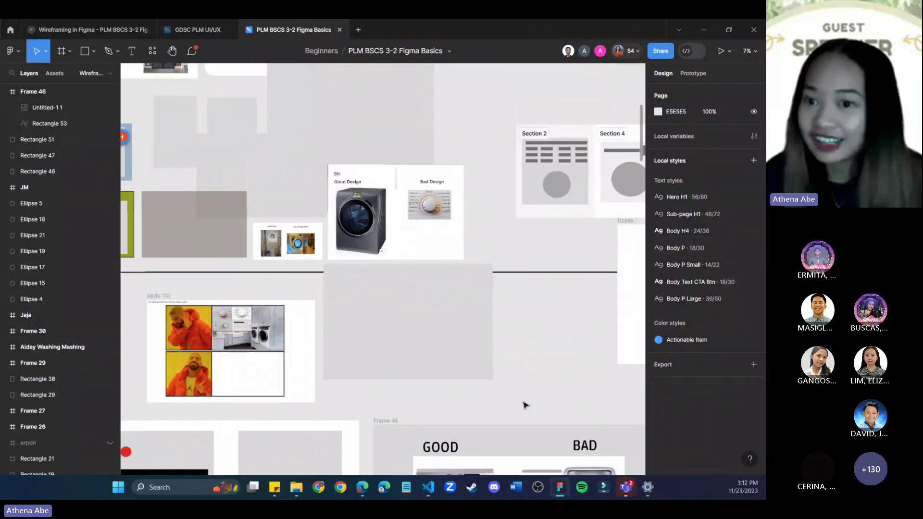
{"action": "scroll", "coordinate": [521, 403], "scroll_direction": "down", "scroll_amount": 3}
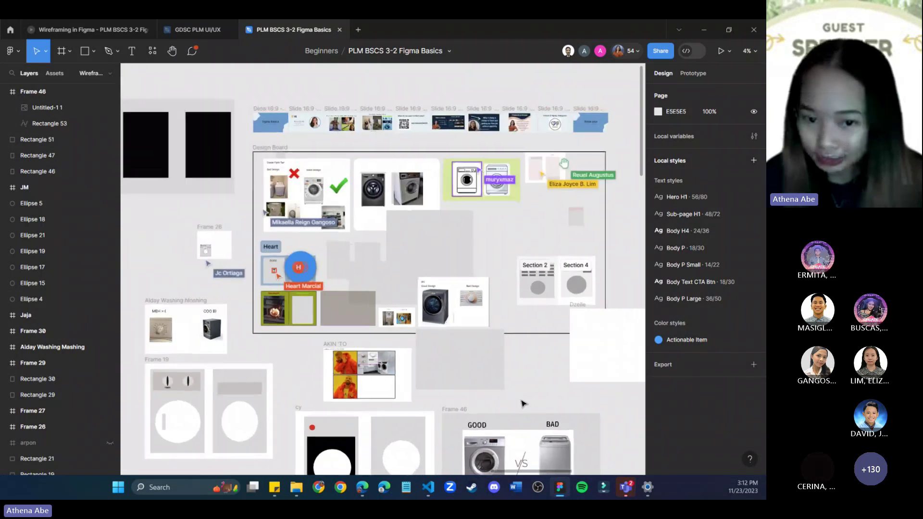
{"action": "left_click_drag", "start_coordinate": [521, 385], "coordinate": [351, 262]}
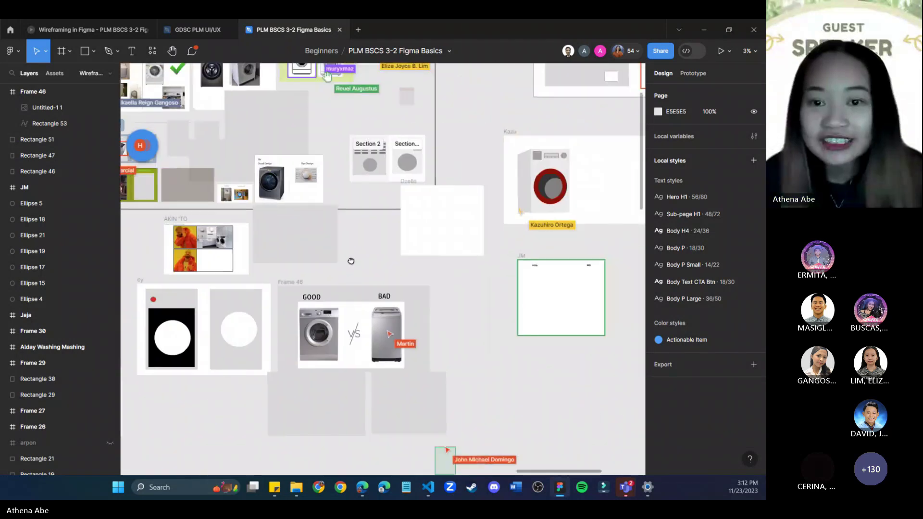
Survey the frames scattered around the Design Board, including Frame 29, Frame 43 and Frame 44.
{"action": "scroll", "coordinate": [482, 400], "scroll_direction": "down", "scroll_amount": 2}
{"action": "scroll", "coordinate": [477, 414], "scroll_direction": "down", "scroll_amount": 3}
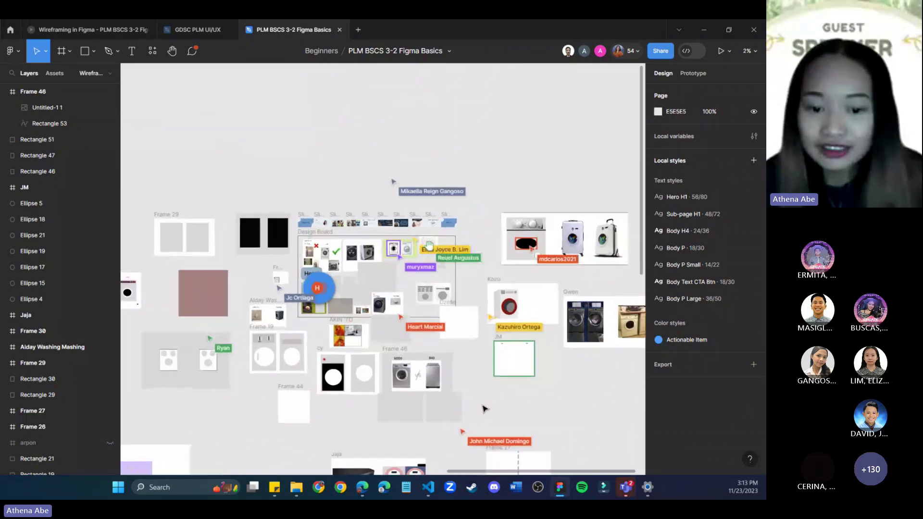
{"action": "scroll", "coordinate": [484, 409], "scroll_direction": "down", "scroll_amount": 2}
{"action": "left_click_drag", "start_coordinate": [486, 387], "coordinate": [520, 263]}
{"action": "scroll", "coordinate": [520, 264], "scroll_direction": "down", "scroll_amount": 1}
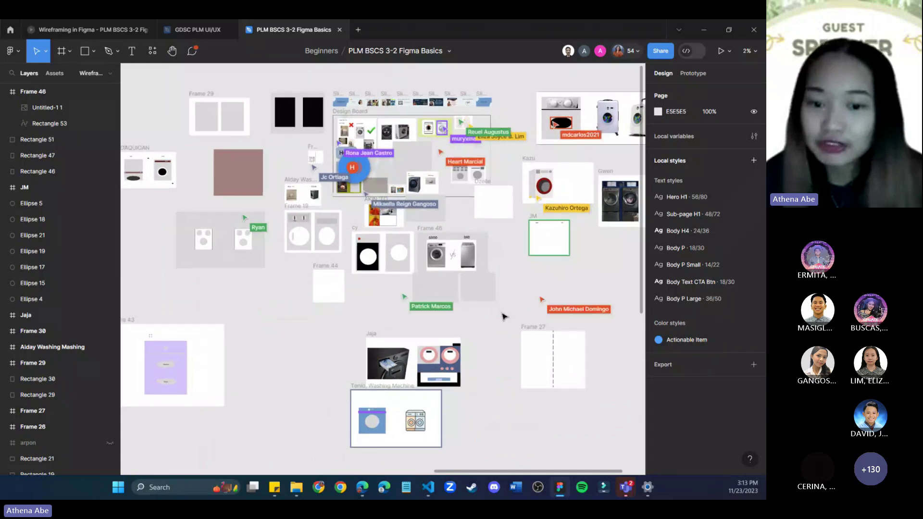
{"action": "left_click_drag", "start_coordinate": [305, 332], "coordinate": [436, 332]}
{"action": "scroll", "coordinate": [439, 333], "scroll_direction": "up", "scroll_amount": 1}
{"action": "scroll", "coordinate": [439, 333], "scroll_direction": "down", "scroll_amount": 1}
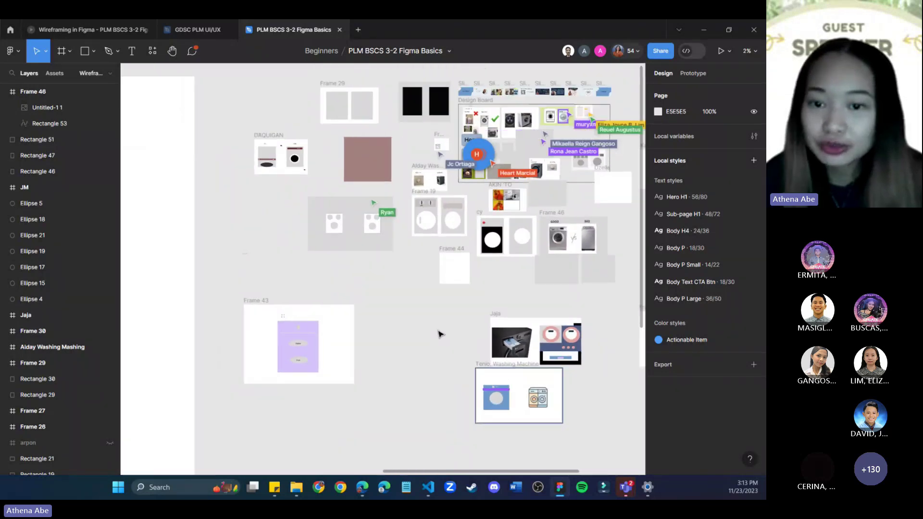
Look over the frames between the Design Board and Frame 27 with its dashed dividing line.
{"action": "left_click_drag", "start_coordinate": [475, 310], "coordinate": [389, 341]}
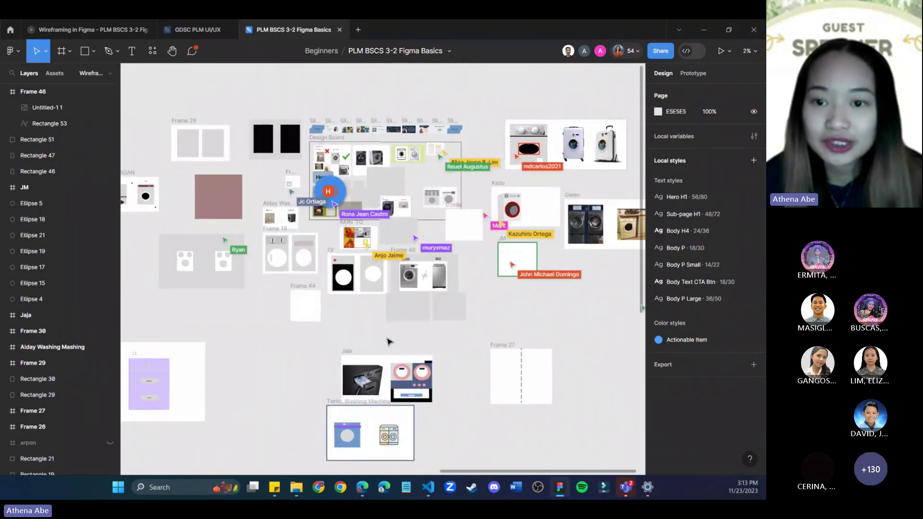
{"action": "scroll", "coordinate": [483, 330], "scroll_direction": "right", "scroll_amount": 1}
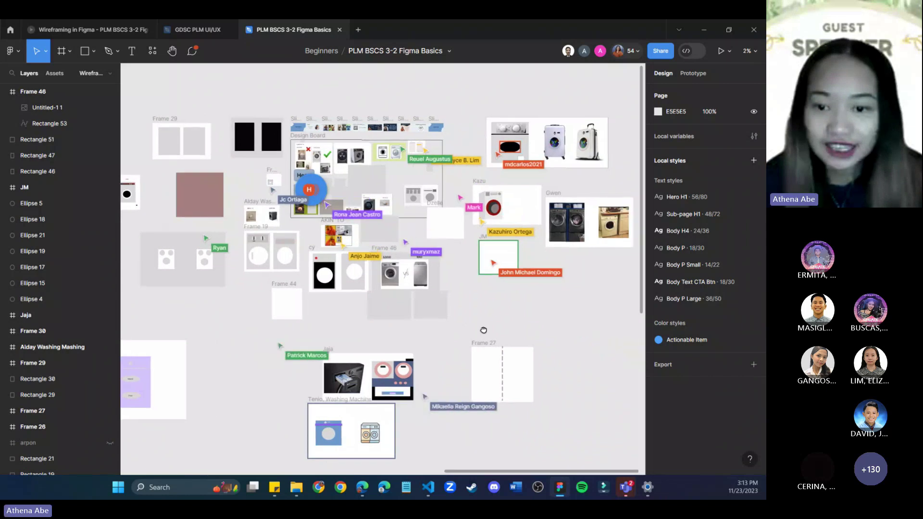
{"action": "mouse_move", "coordinate": [483, 330]}
{"action": "left_mouse_down"}
{"action": "mouse_move", "coordinate": [517, 333]}
{"action": "mouse_move", "coordinate": [494, 326]}
{"action": "left_mouse_up"}
{"action": "left_click", "coordinate": [540, 355]}
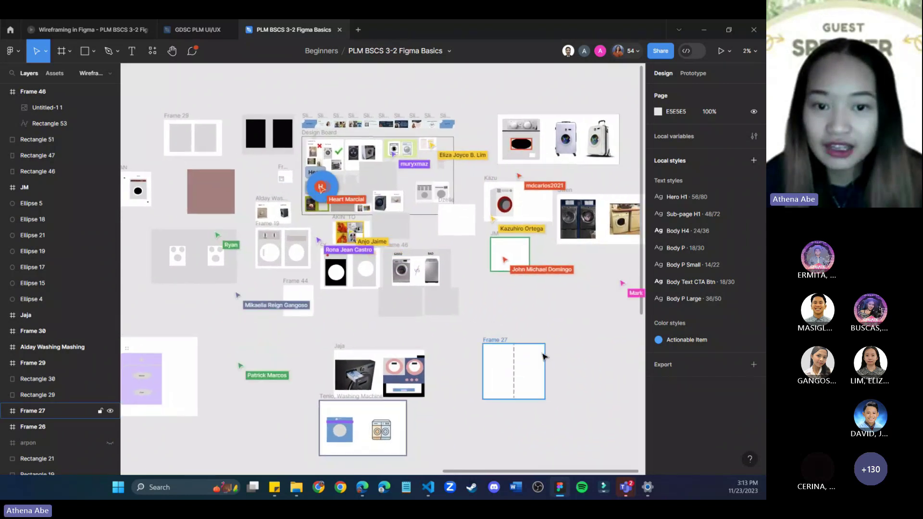
{"action": "key", "text": "Escape"}
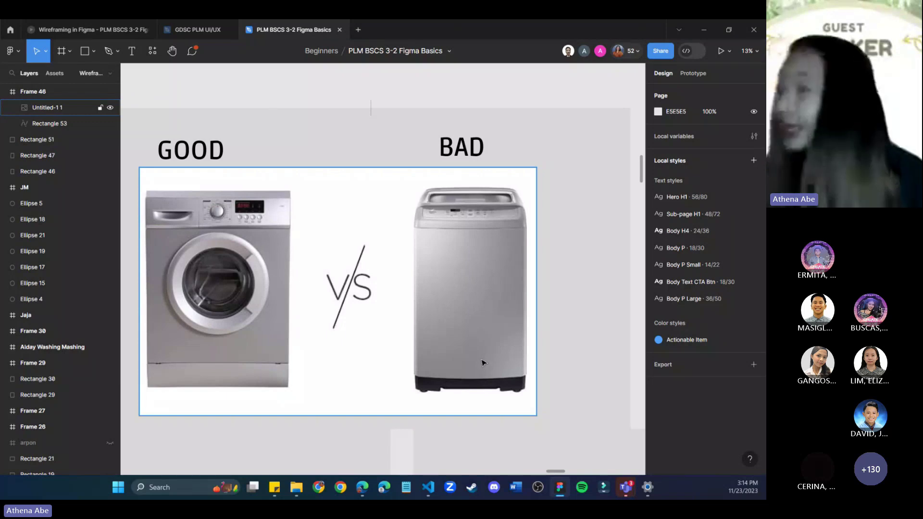
Go from Frame 46's GOOD vs BAD comparison to an overview of the Design Board and its surrounding frames.
{"action": "scroll", "coordinate": [516, 383], "scroll_direction": "down", "scroll_amount": 4}
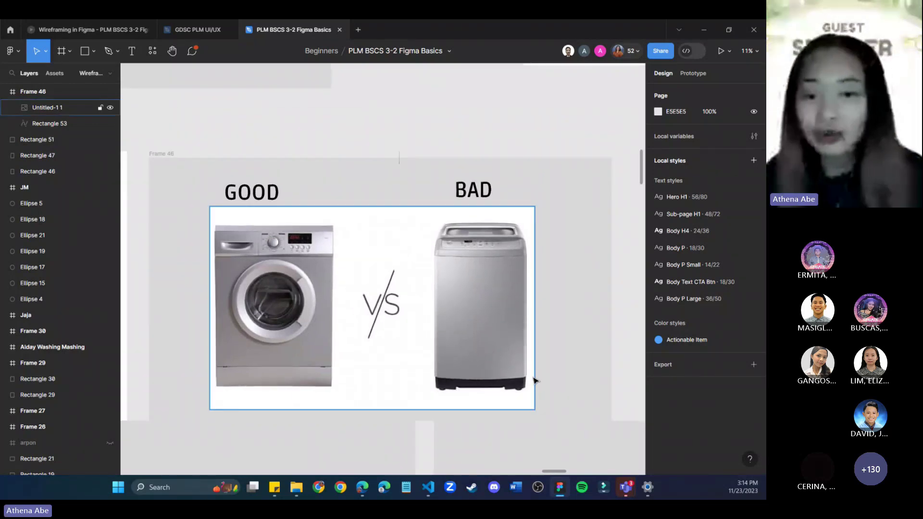
{"action": "scroll", "coordinate": [538, 384], "scroll_direction": "down", "scroll_amount": 5}
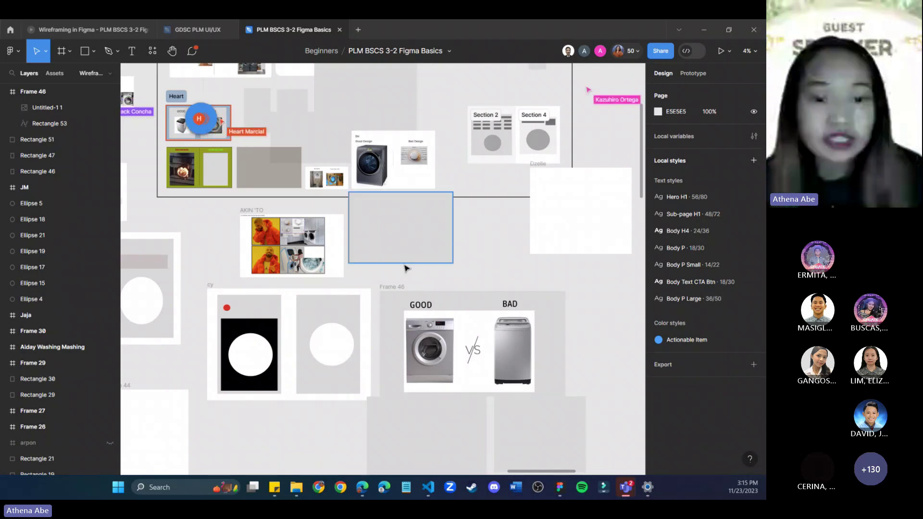
{"action": "scroll", "coordinate": [409, 269], "scroll_direction": "down", "scroll_amount": 3, "text": "ctrl"}
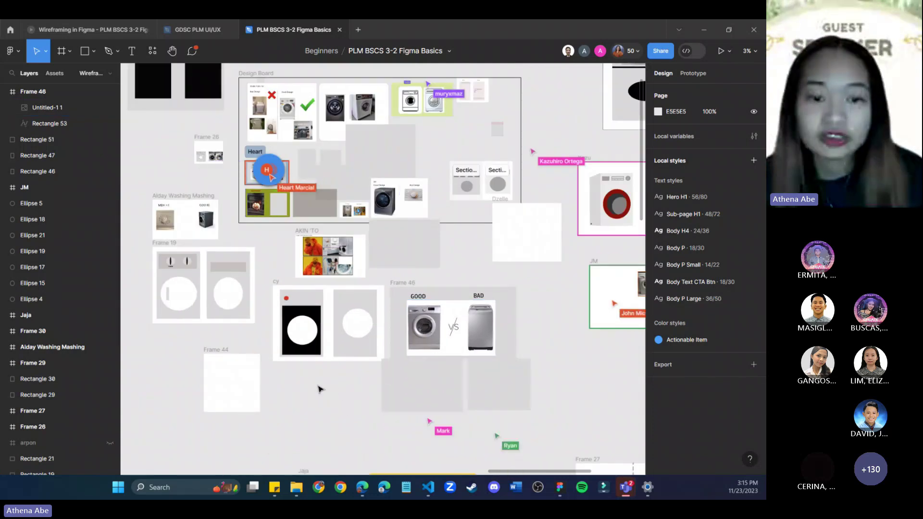
{"action": "scroll", "coordinate": [322, 389], "scroll_direction": "down", "scroll_amount": 2, "text": "ctrl"}
{"action": "scroll", "coordinate": [322, 388], "scroll_direction": "down", "scroll_amount": 2, "text": "ctrl"}
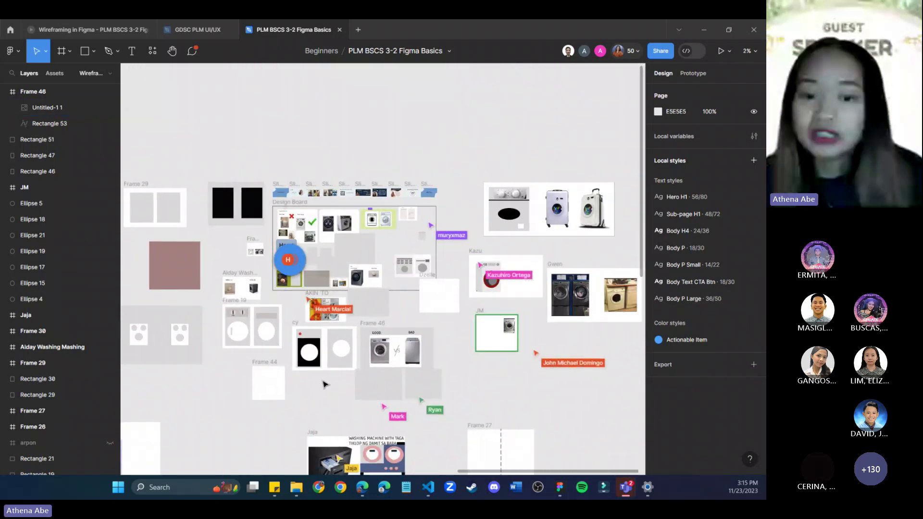
{"action": "scroll", "coordinate": [323, 385], "scroll_direction": "up", "scroll_amount": 1, "text": "ctrl"}
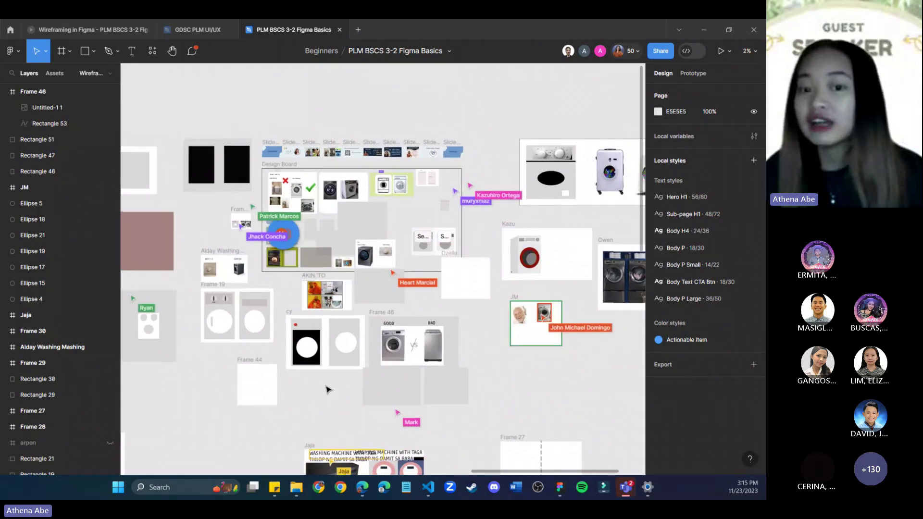
{"action": "scroll", "coordinate": [325, 390], "scroll_direction": "up", "scroll_amount": 1, "text": "ctrl"}
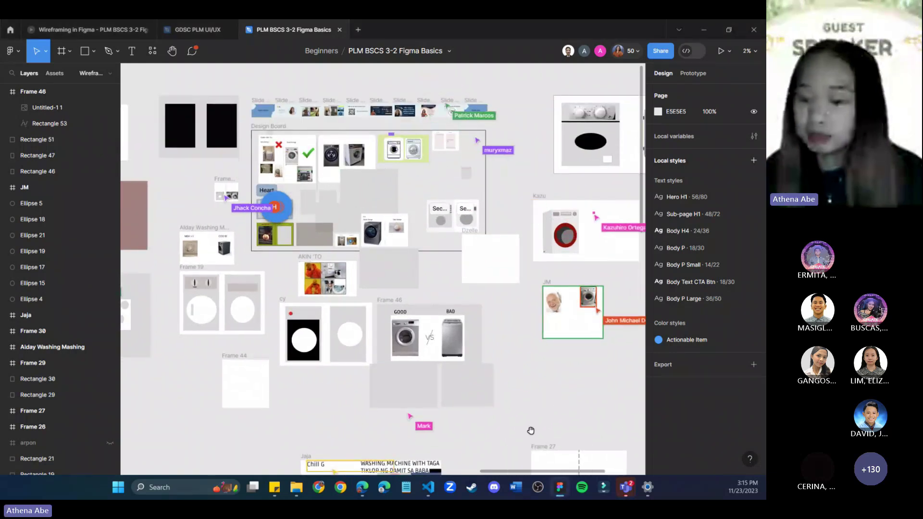
Check the participants' frames beside the Design Board, including the red-doored washer and the green-outlined frame.
{"action": "left_click_drag", "start_coordinate": [496, 420], "coordinate": [391, 369]}
{"action": "scroll", "coordinate": [485, 320], "scroll_direction": "up", "scroll_amount": 2, "text": "ctrl"}
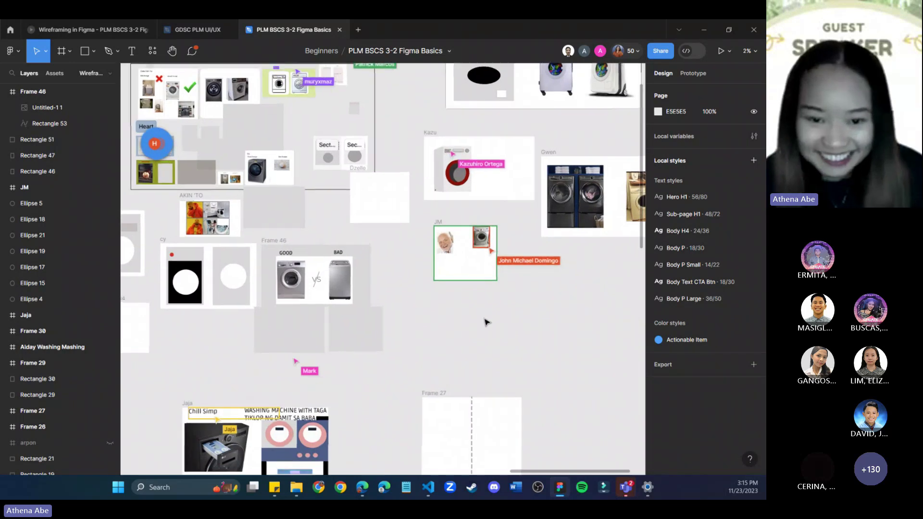
{"action": "left_click", "coordinate": [486, 291]}
{"action": "scroll", "coordinate": [483, 298], "scroll_direction": "down", "scroll_amount": 2, "text": "ctrl"}
{"action": "left_click", "coordinate": [392, 281]}
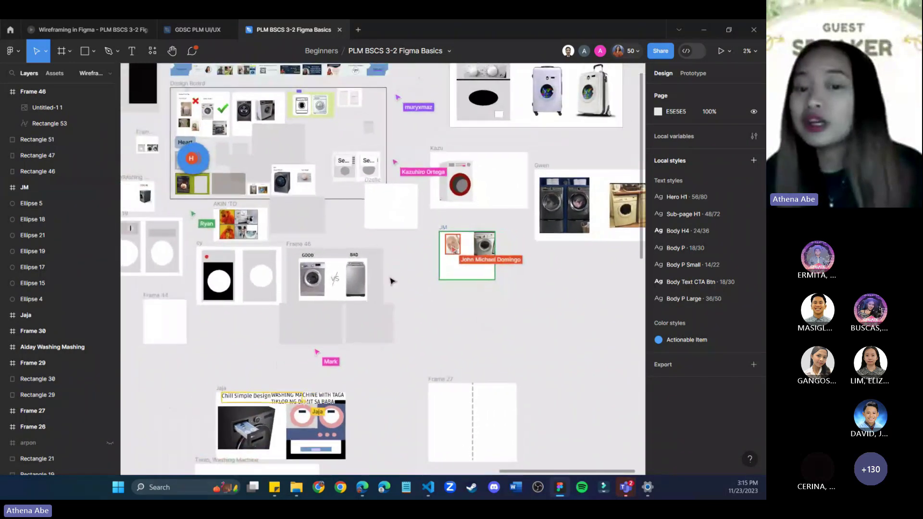
Return to the Design Board and review its entries together with the slides above and frames below.
{"action": "left_click_drag", "start_coordinate": [345, 259], "coordinate": [409, 279]}
{"action": "scroll", "coordinate": [501, 391], "scroll_direction": "down", "scroll_amount": 2}
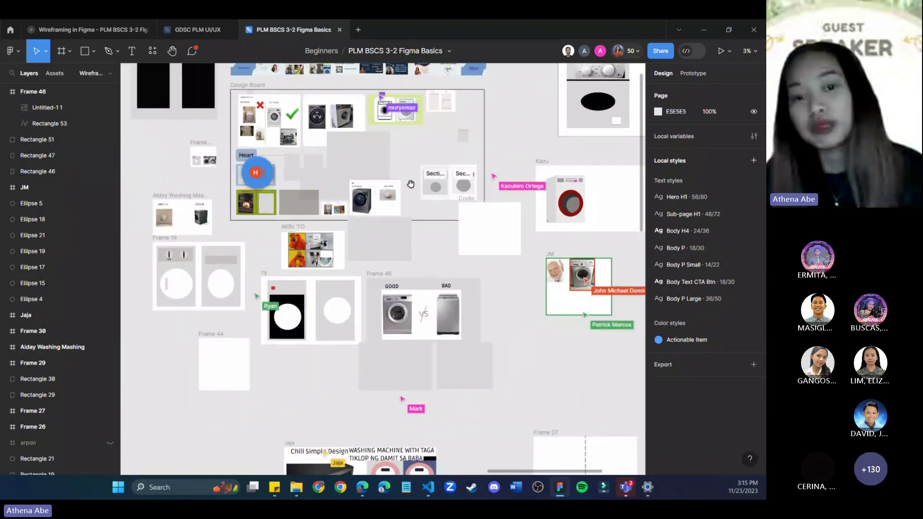
{"action": "scroll", "coordinate": [408, 264], "scroll_direction": "up", "scroll_amount": 1, "text": "ctrl"}
{"action": "left_click_drag", "start_coordinate": [408, 264], "coordinate": [397, 210]}
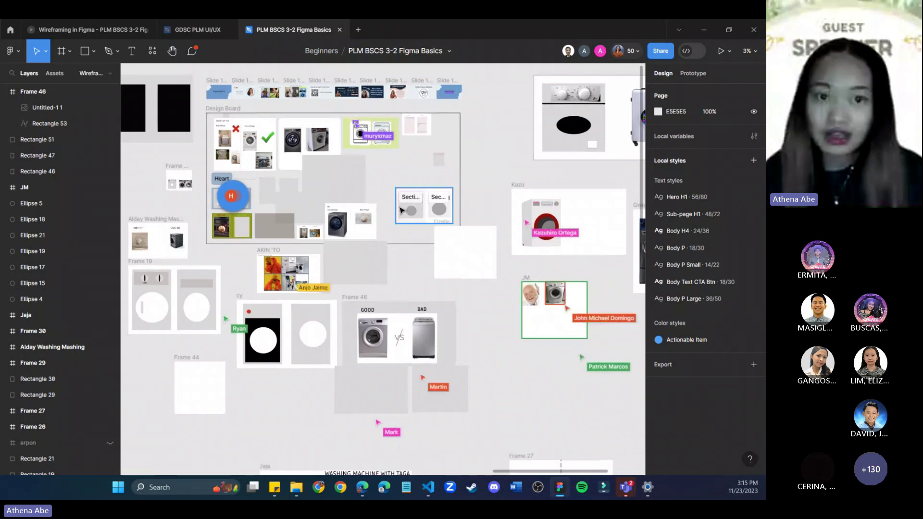
Examine the frame comparing "Chill Simple Design" with the "WASHING MACHINE WITH TAGA TIKLOP NG DAMIT SA BABA" design up close.
{"action": "scroll", "coordinate": [397, 210], "scroll_direction": "up", "scroll_amount": 1}
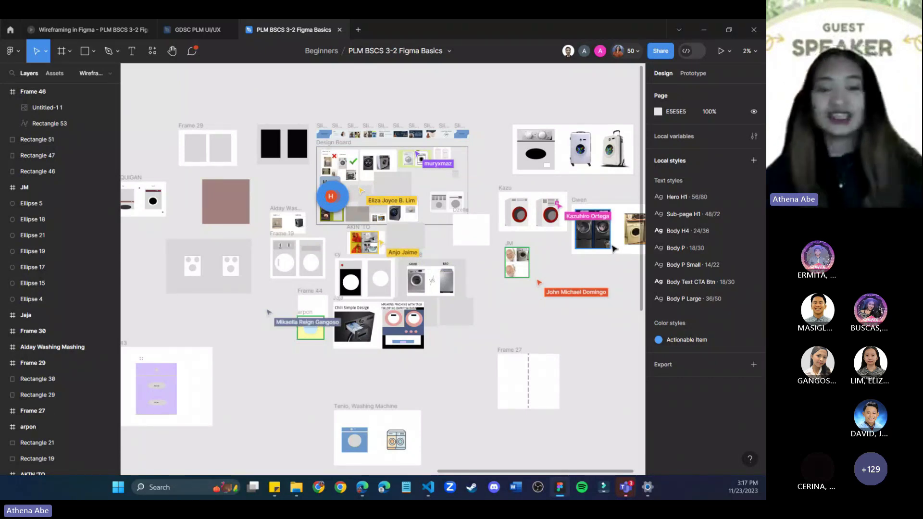
{"action": "scroll", "coordinate": [430, 361], "scroll_direction": "up", "scroll_amount": 1}
{"action": "scroll", "coordinate": [430, 360], "scroll_direction": "up", "scroll_amount": 5}
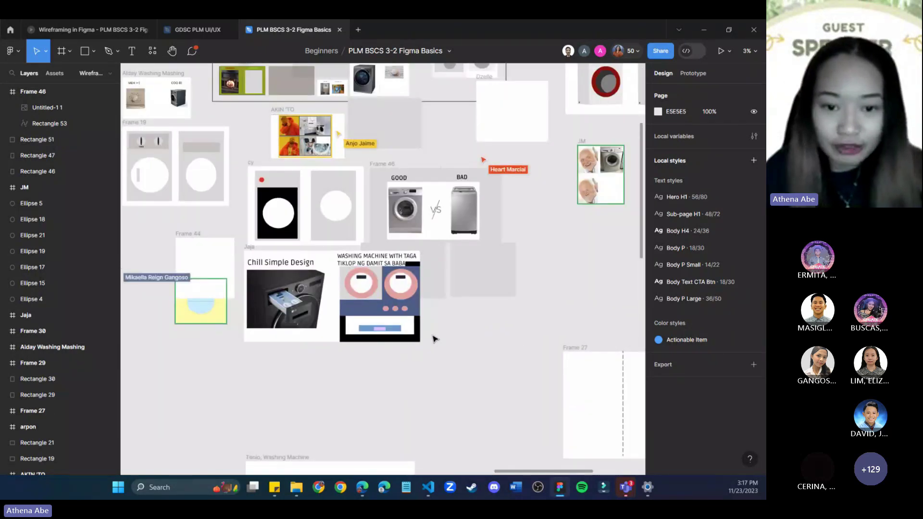
{"action": "left_click_drag", "start_coordinate": [393, 406], "coordinate": [404, 416]}
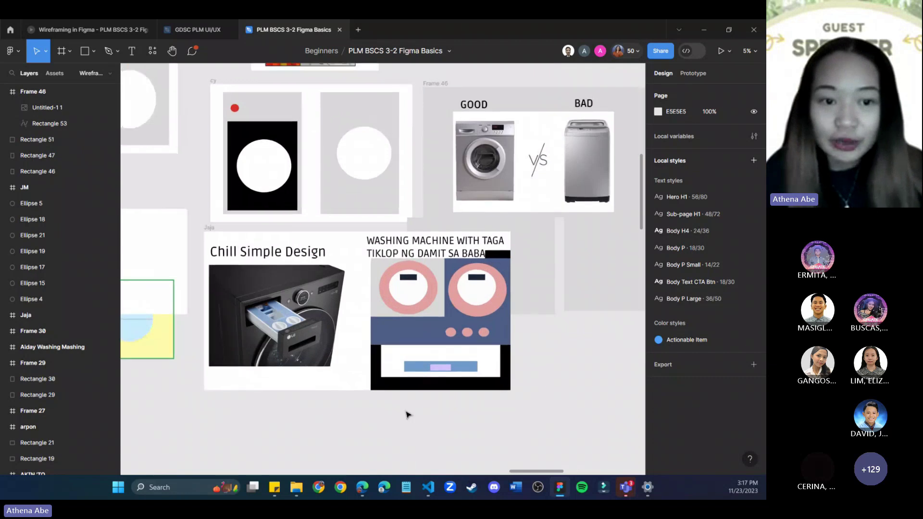
{"action": "scroll", "coordinate": [403, 416], "scroll_direction": "up", "scroll_amount": 3}
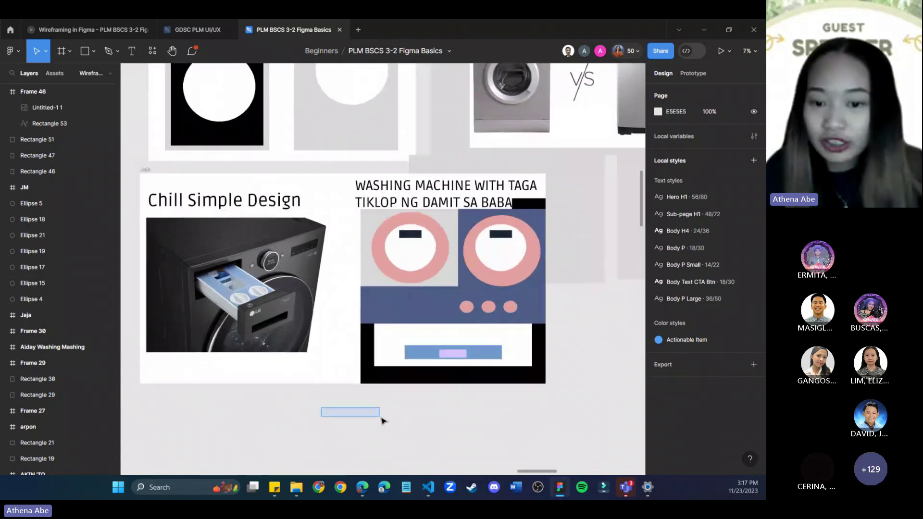
{"action": "left_click_drag", "start_coordinate": [363, 412], "coordinate": [410, 430]}
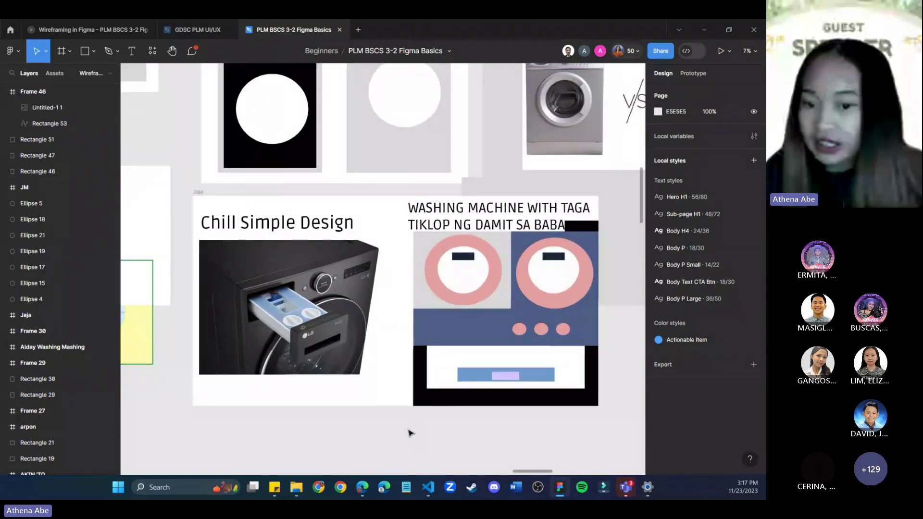
{"action": "scroll", "coordinate": [410, 431], "scroll_direction": "up", "scroll_amount": 1}
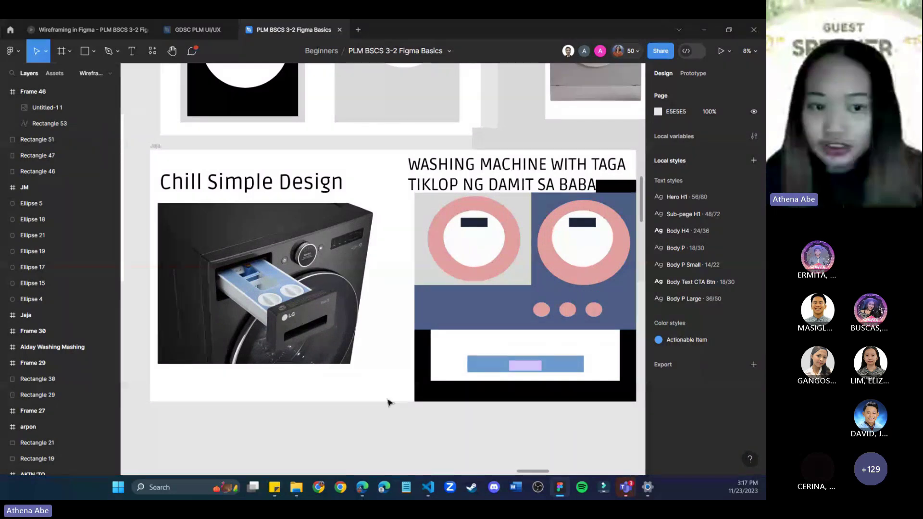
{"action": "scroll", "coordinate": [387, 403], "scroll_direction": "right", "scroll_amount": 1}
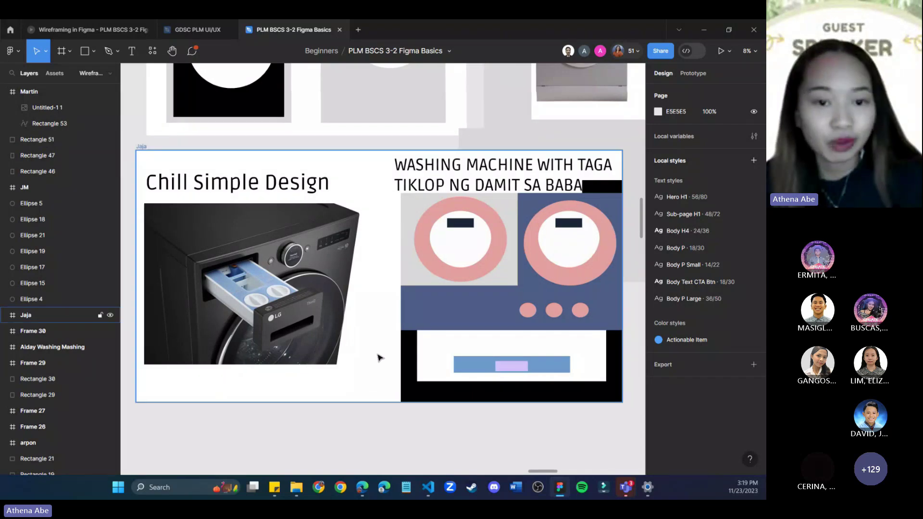
Survey all the participants' frames around the Design Board, from the orange-jacket meme to Frame 43, Frame 27 and the washing machine frame below.
{"action": "scroll", "coordinate": [424, 418], "scroll_direction": "down", "scroll_amount": 3}
{"action": "scroll", "coordinate": [424, 420], "scroll_direction": "down", "scroll_amount": 3}
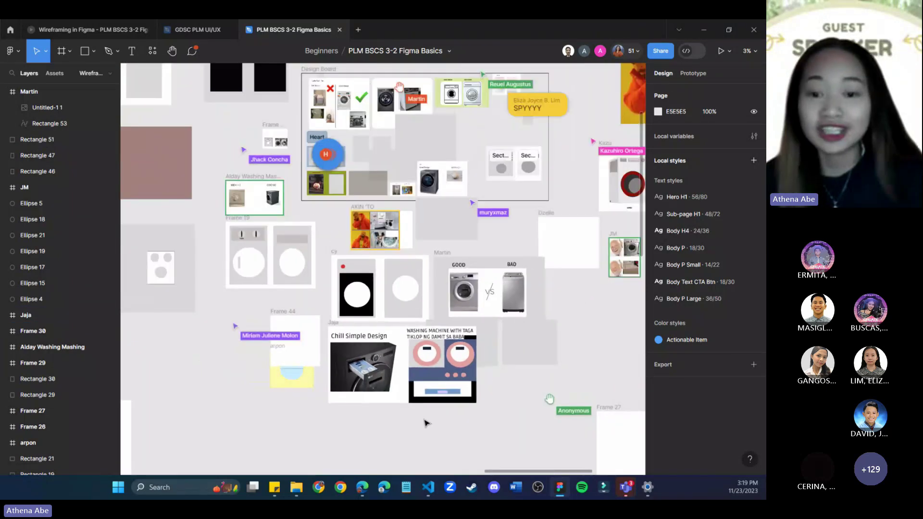
{"action": "scroll", "coordinate": [425, 423], "scroll_direction": "up", "scroll_amount": 2}
{"action": "scroll", "coordinate": [425, 422], "scroll_direction": "down", "scroll_amount": 3}
{"action": "scroll", "coordinate": [425, 422], "scroll_direction": "down", "scroll_amount": 2}
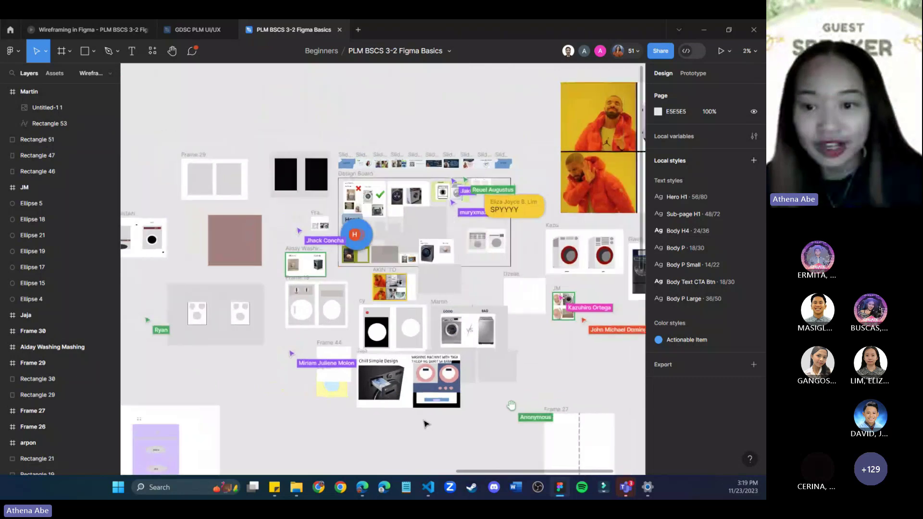
{"action": "scroll", "coordinate": [425, 421], "scroll_direction": "up", "scroll_amount": 1}
{"action": "scroll", "coordinate": [424, 419], "scroll_direction": "down", "scroll_amount": 2}
{"action": "scroll", "coordinate": [420, 421], "scroll_direction": "up", "scroll_amount": 1}
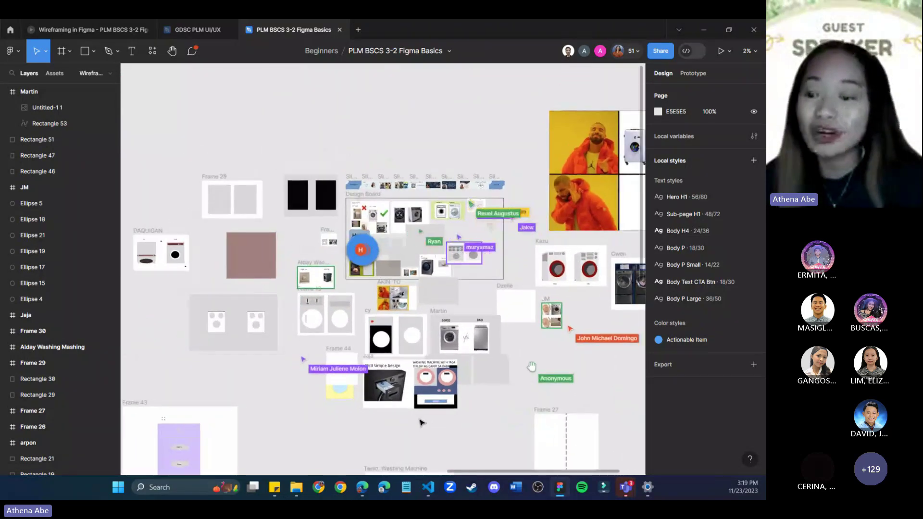
{"action": "scroll", "coordinate": [419, 422], "scroll_direction": "down", "scroll_amount": 1}
{"action": "scroll", "coordinate": [465, 345], "scroll_direction": "right", "scroll_amount": 2}
{"action": "left_click_drag", "start_coordinate": [465, 345], "coordinate": [535, 266]}
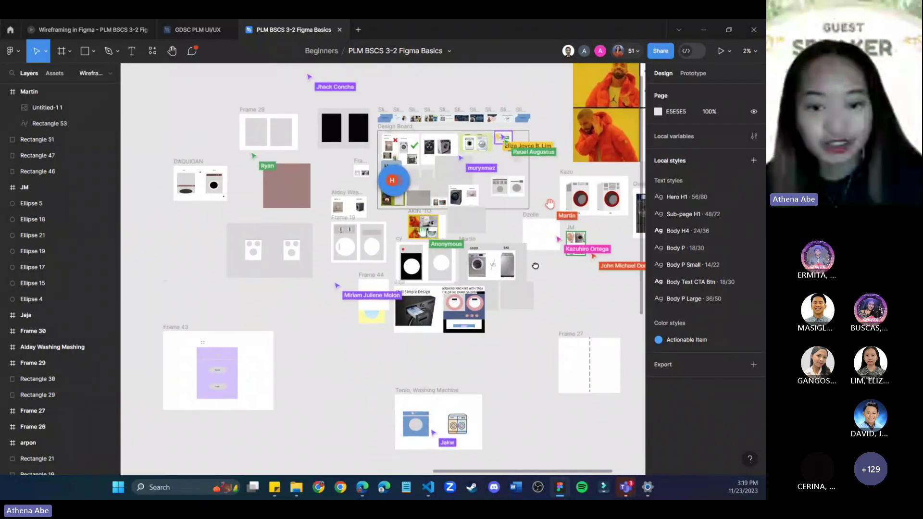
{"action": "scroll", "coordinate": [535, 266], "scroll_direction": "right", "scroll_amount": 2}
{"action": "scroll", "coordinate": [470, 381], "scroll_direction": "up", "scroll_amount": 1}
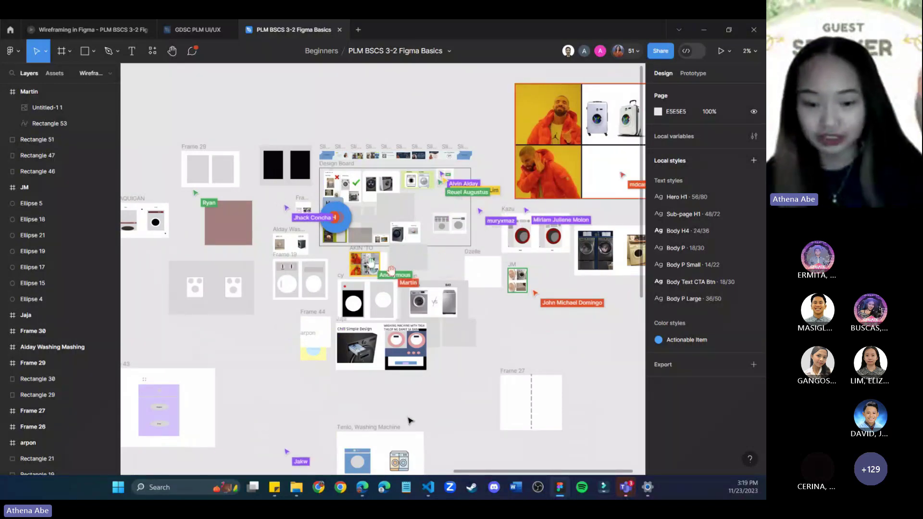
Switch to the Wireframing in Figma presentation and advance from "Let's design a washing machine" to the "What do you want to learn next?" slide.
{"action": "left_click", "coordinate": [66, 29]}
{"action": "key", "text": "Right"}
{"action": "key", "text": "Left"}
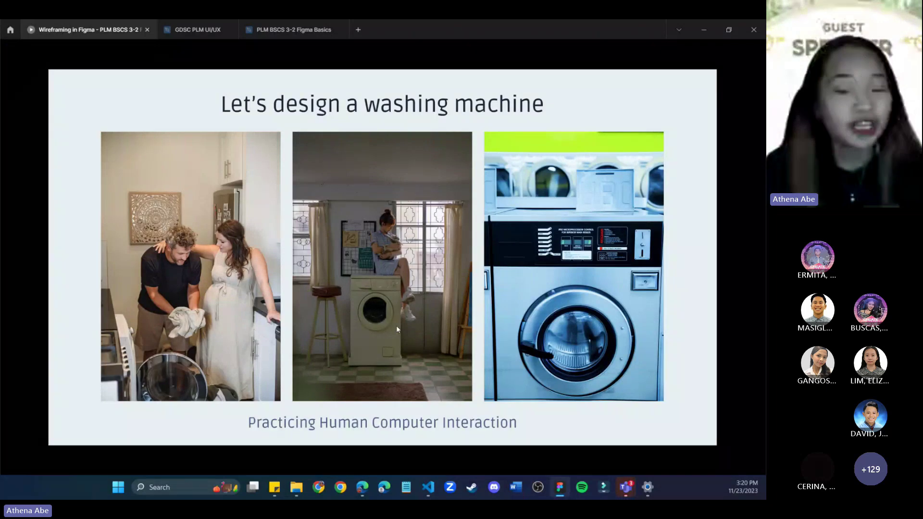
{"action": "key", "text": "Right"}
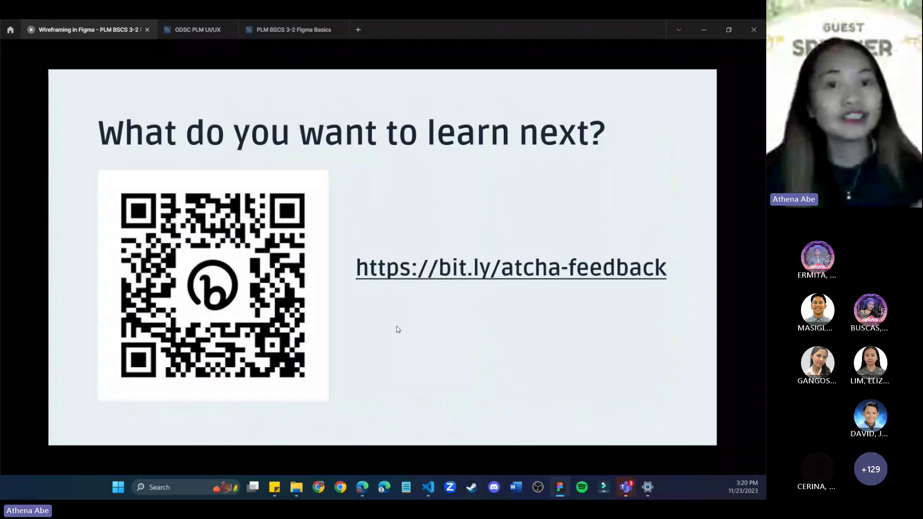